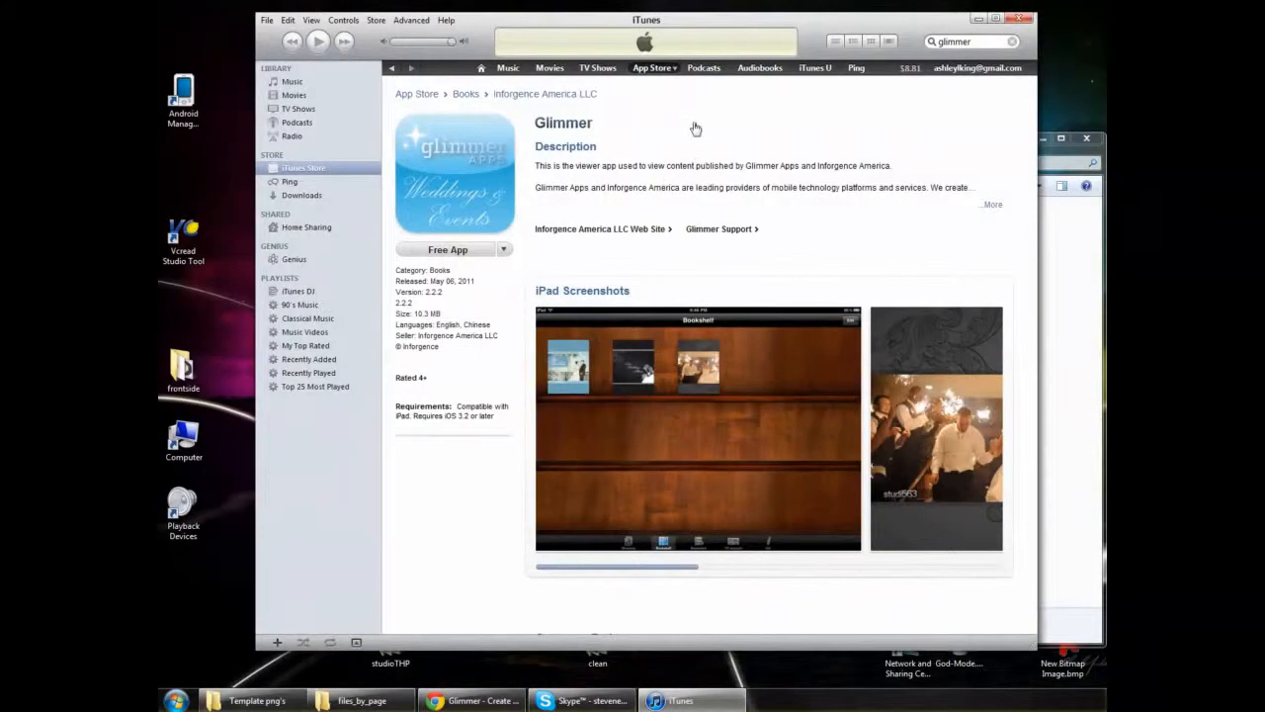
- Search the iTunes Store for glimmer, limit the results to apps, and view the Glimmer iPad app's page and screenshots
{"action": "left_click", "coordinate": [295, 170]}
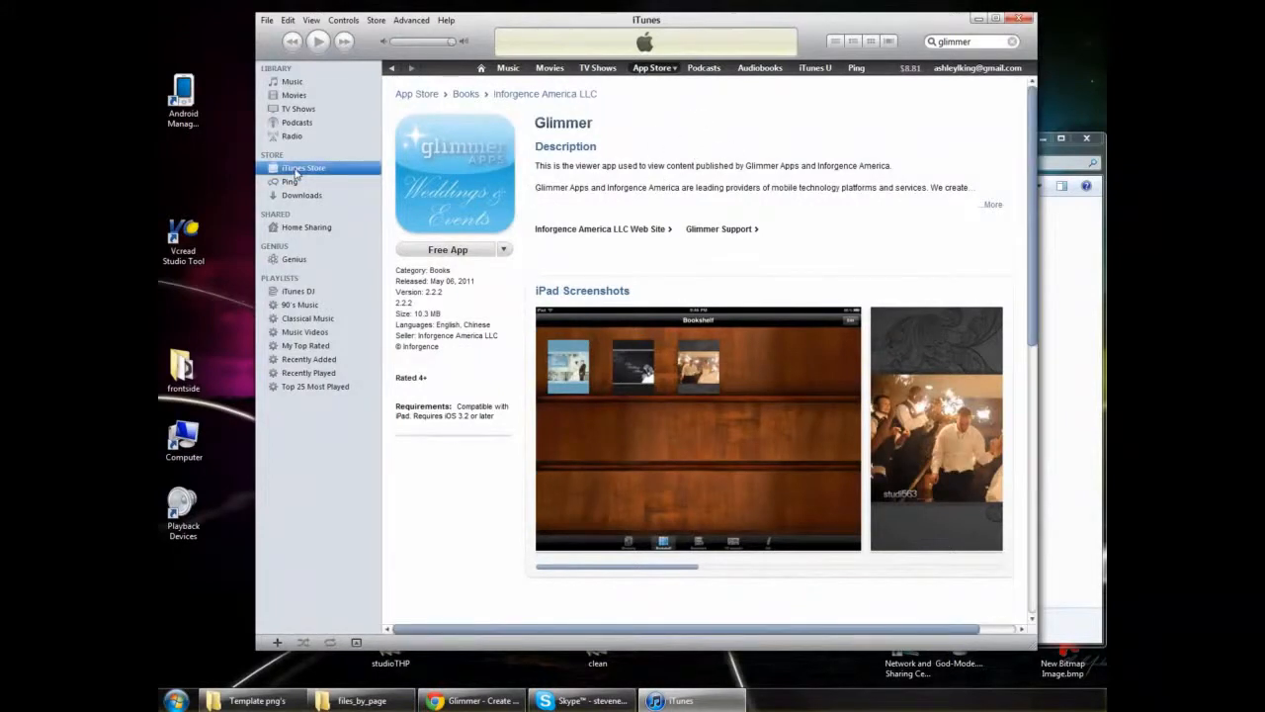
{"action": "left_click", "coordinate": [981, 43]}
{"action": "key", "text": "Return"}
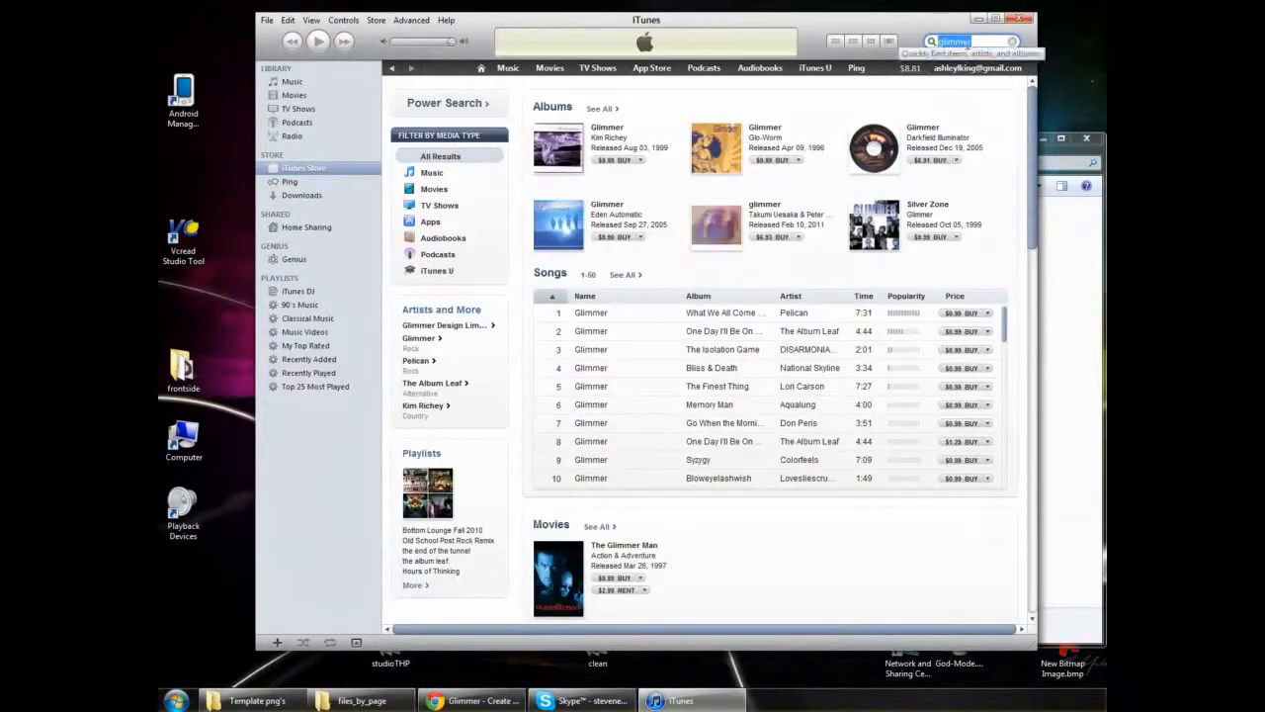
{"action": "left_click", "coordinate": [430, 221]}
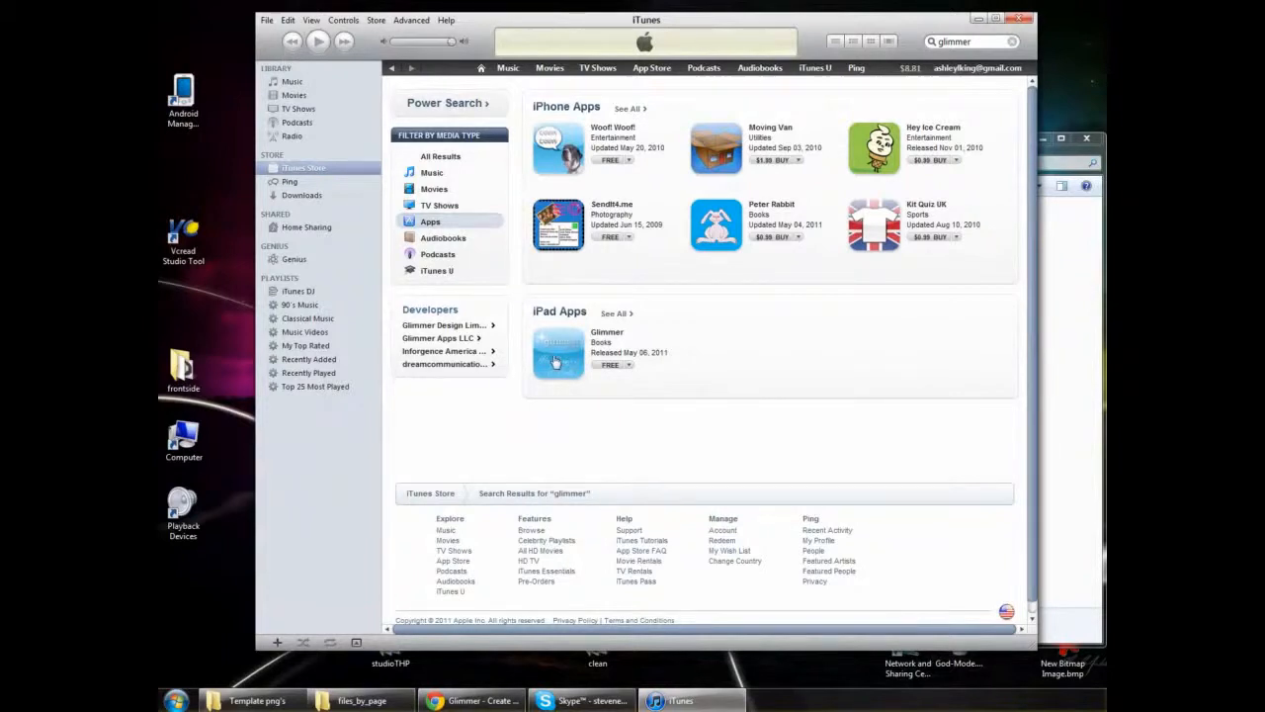
{"action": "left_click", "coordinate": [556, 363]}
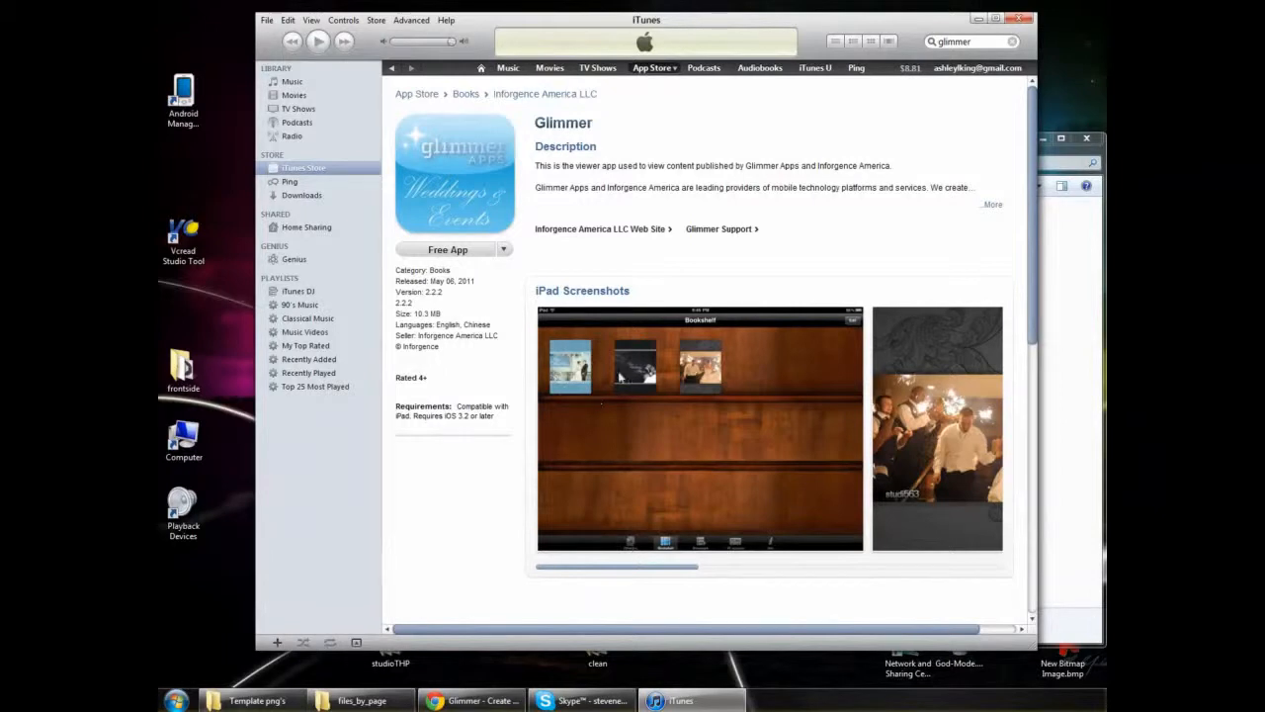
{"action": "mouse_move", "coordinate": [642, 570]}
{"action": "left_mouse_down"}
{"action": "mouse_move", "coordinate": [799, 576]}
{"action": "mouse_move", "coordinate": [638, 573]}
{"action": "left_mouse_up"}
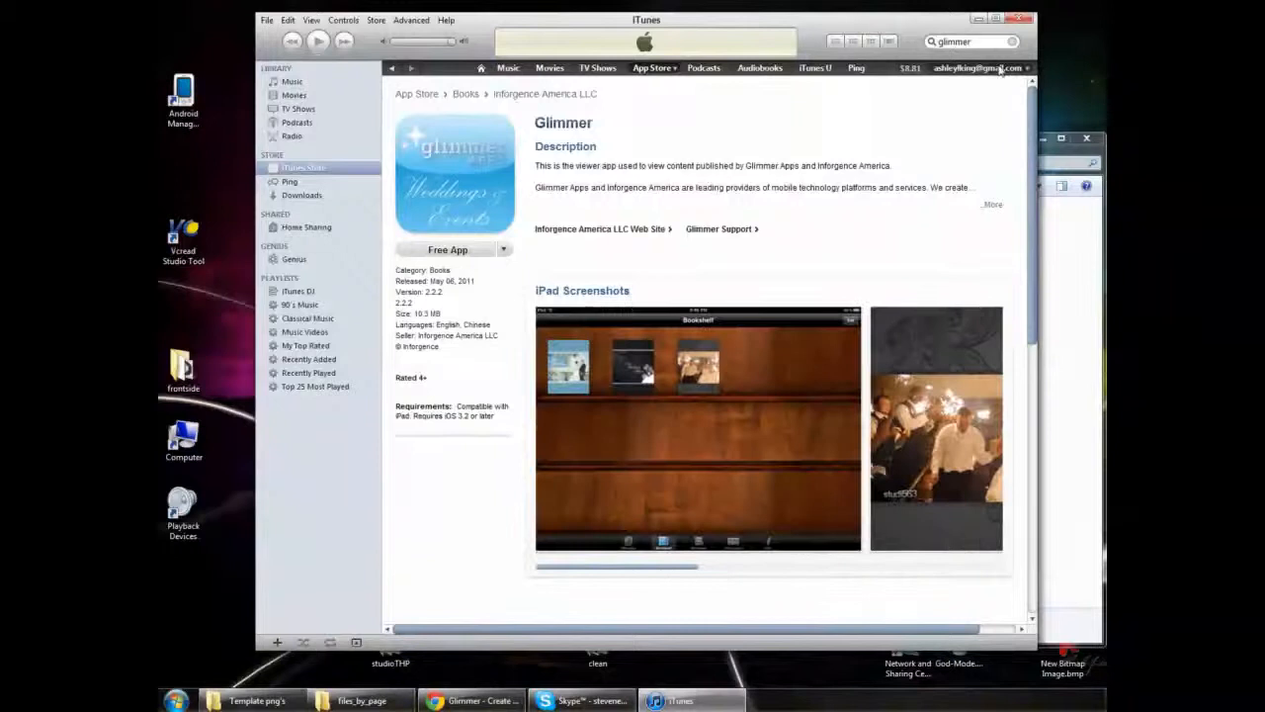
- Minimize iTunes and move the files_by_page folder window closer to the centre of the desktop
{"action": "left_click", "coordinate": [977, 22]}
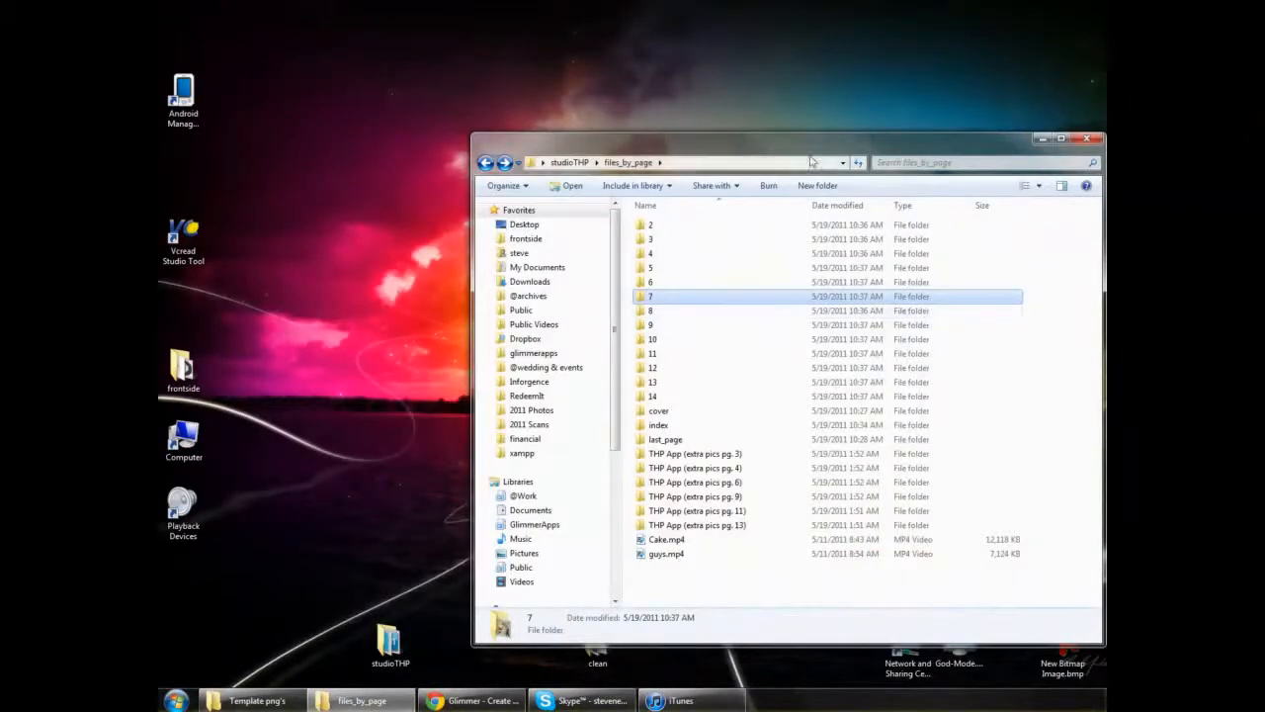
{"action": "left_click_drag", "start_coordinate": [796, 148], "coordinate": [692, 135]}
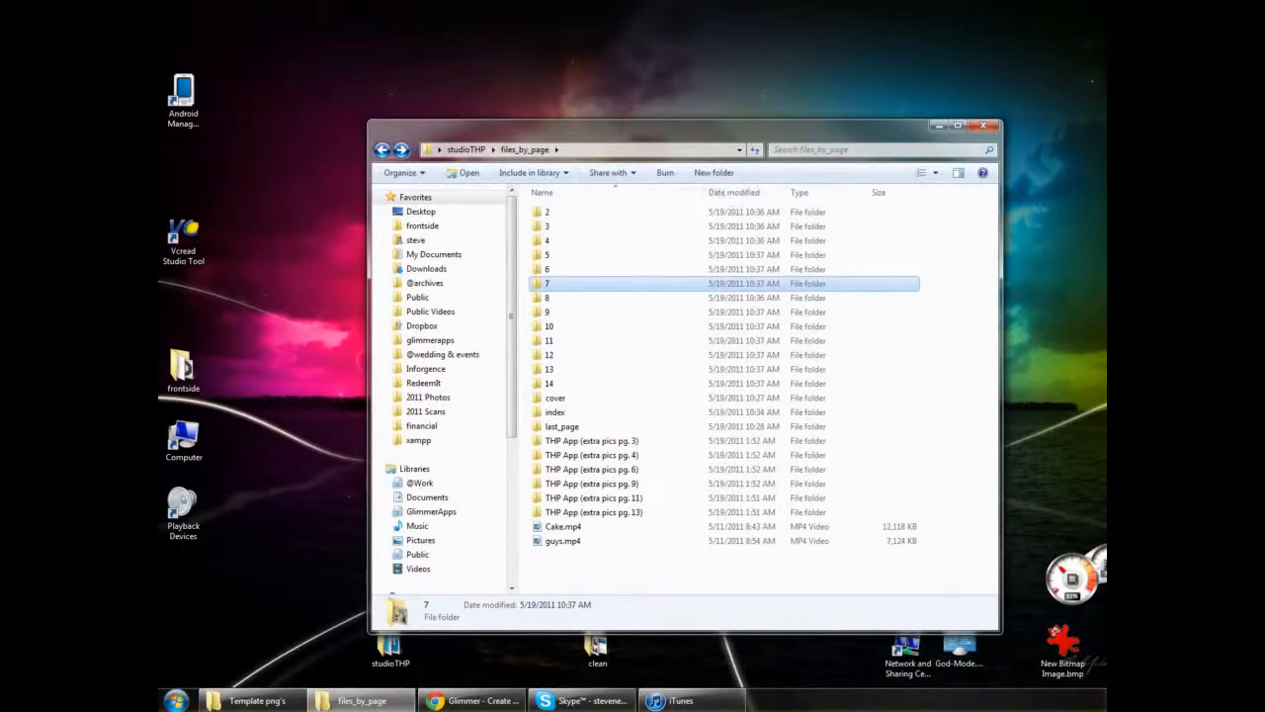
{"action": "left_click", "coordinate": [1101, 166]}
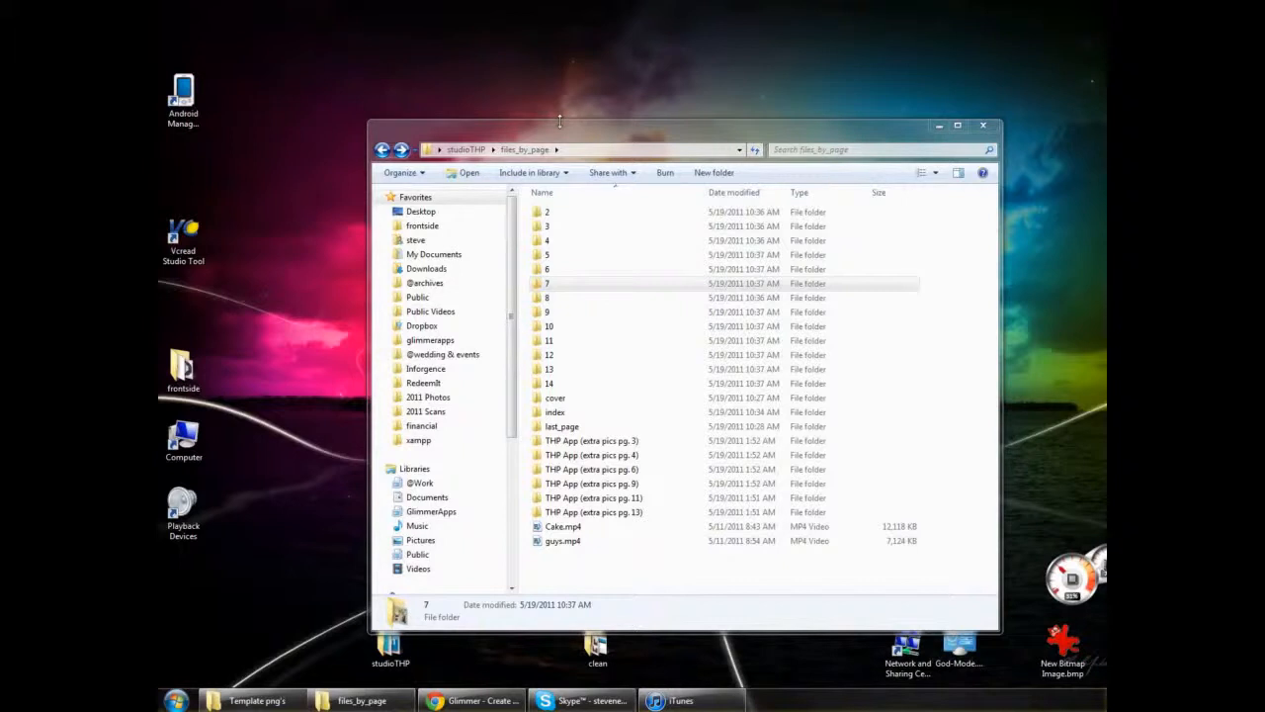
- Examine how the studioTHP project files are organized, checking folder 2, the parent folder, and the cover and index folders
{"action": "double_click", "coordinate": [553, 219]}
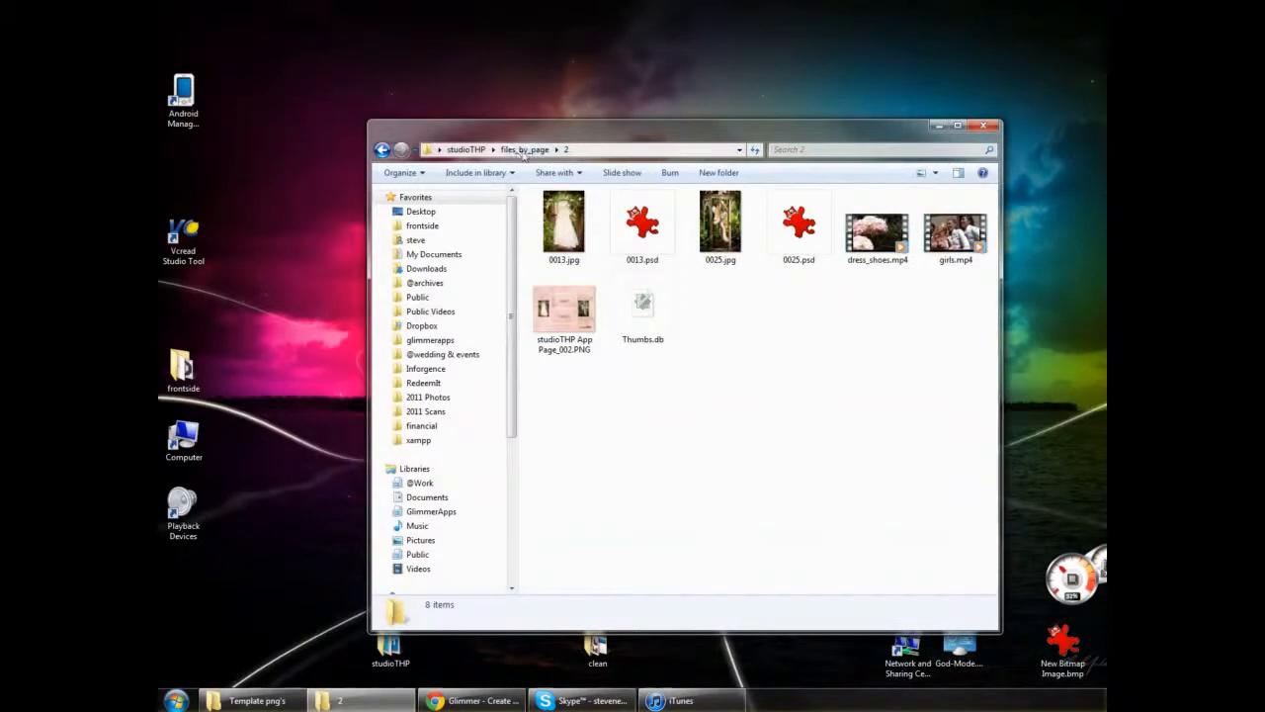
{"action": "left_click", "coordinate": [466, 149]}
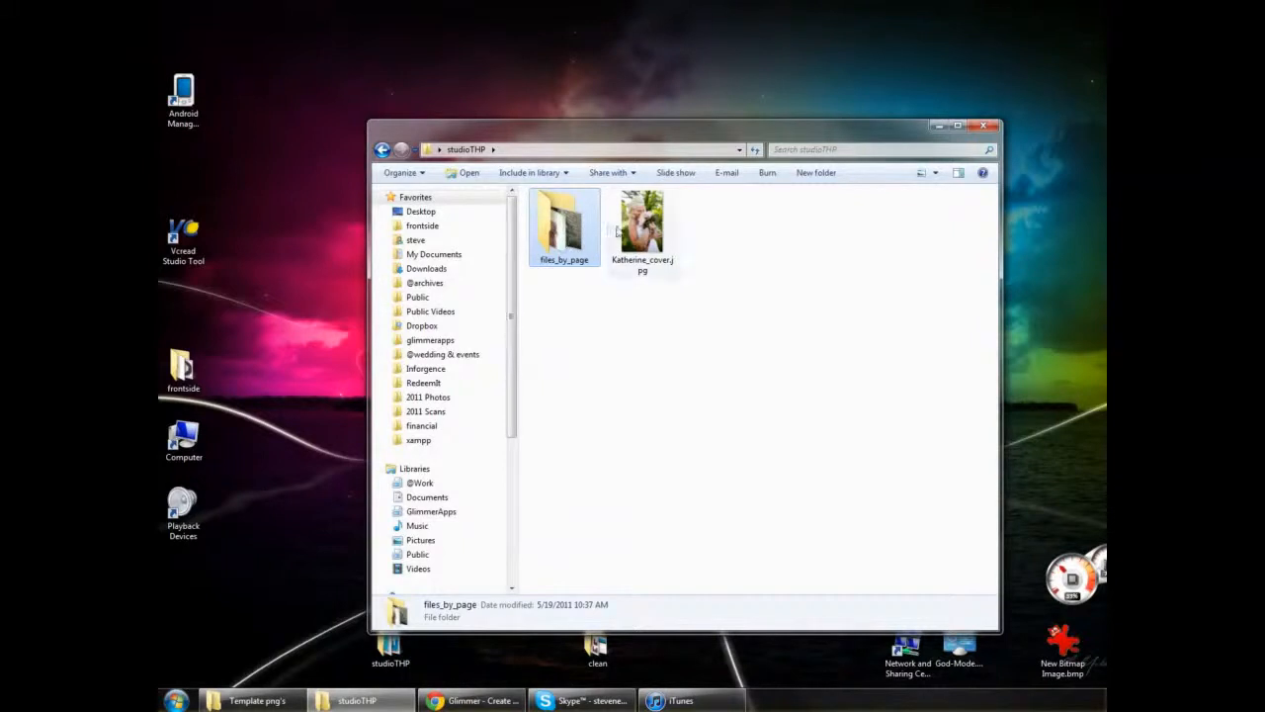
{"action": "double_click", "coordinate": [564, 225]}
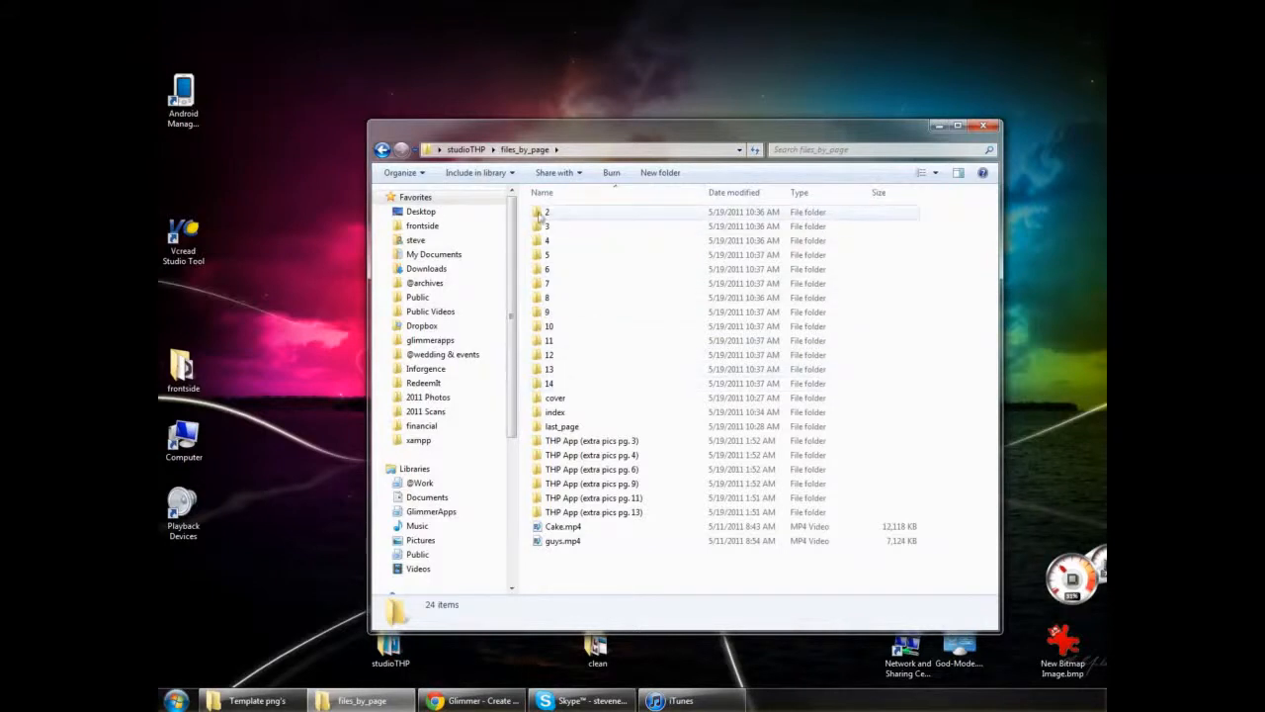
{"action": "left_click", "coordinate": [554, 398]}
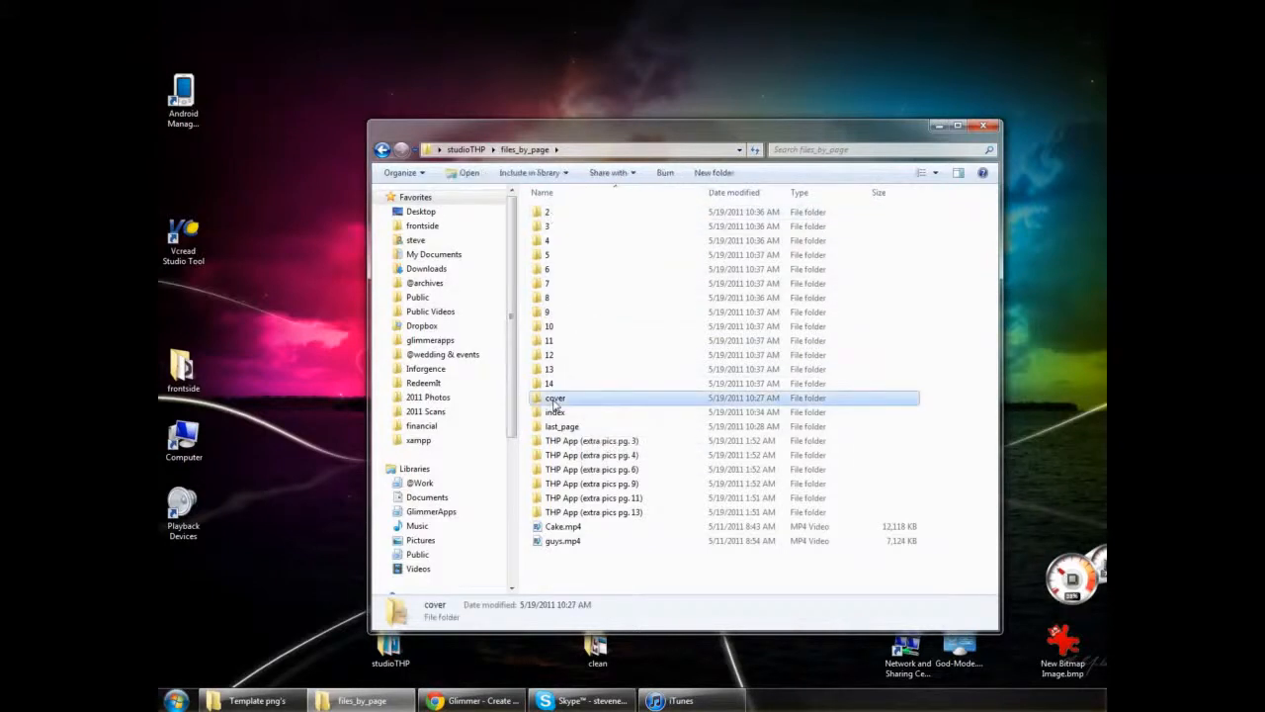
{"action": "left_click", "coordinate": [555, 412]}
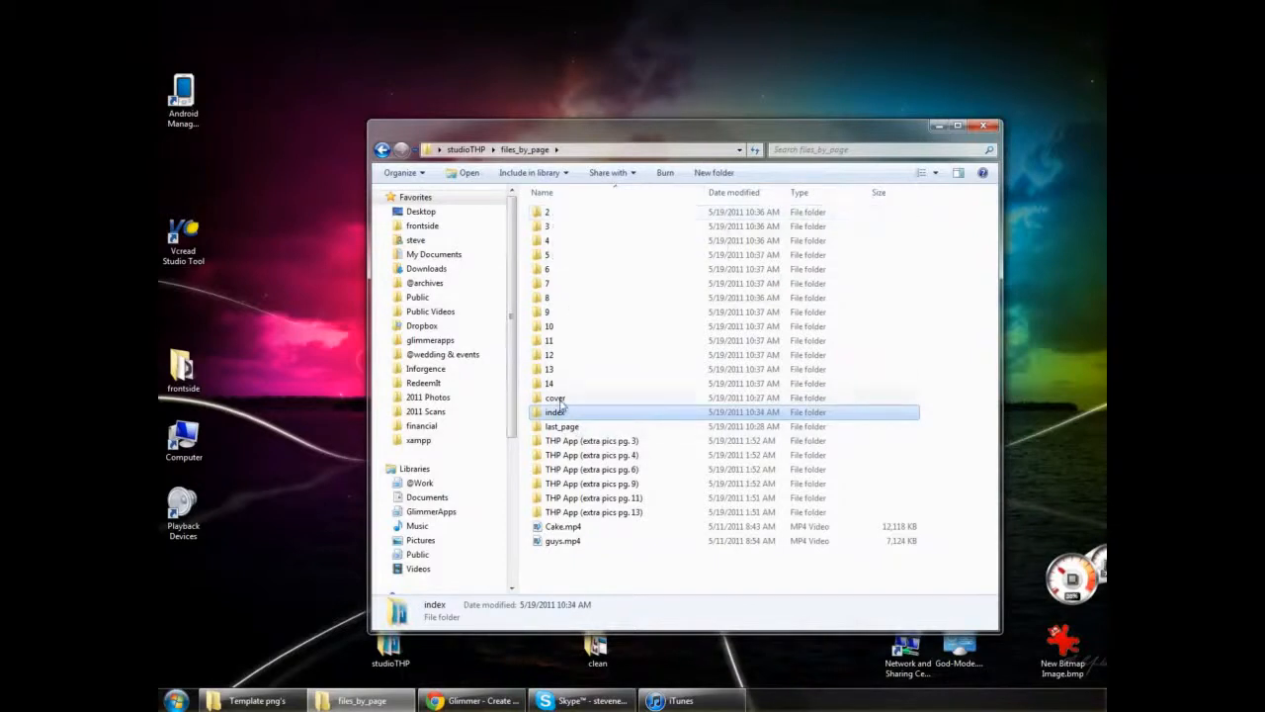
- View the layout image studioTHP App Page_002.PNG from folder 2, then close the viewer
{"action": "double_click", "coordinate": [593, 212]}
{"action": "double_click", "coordinate": [556, 334]}
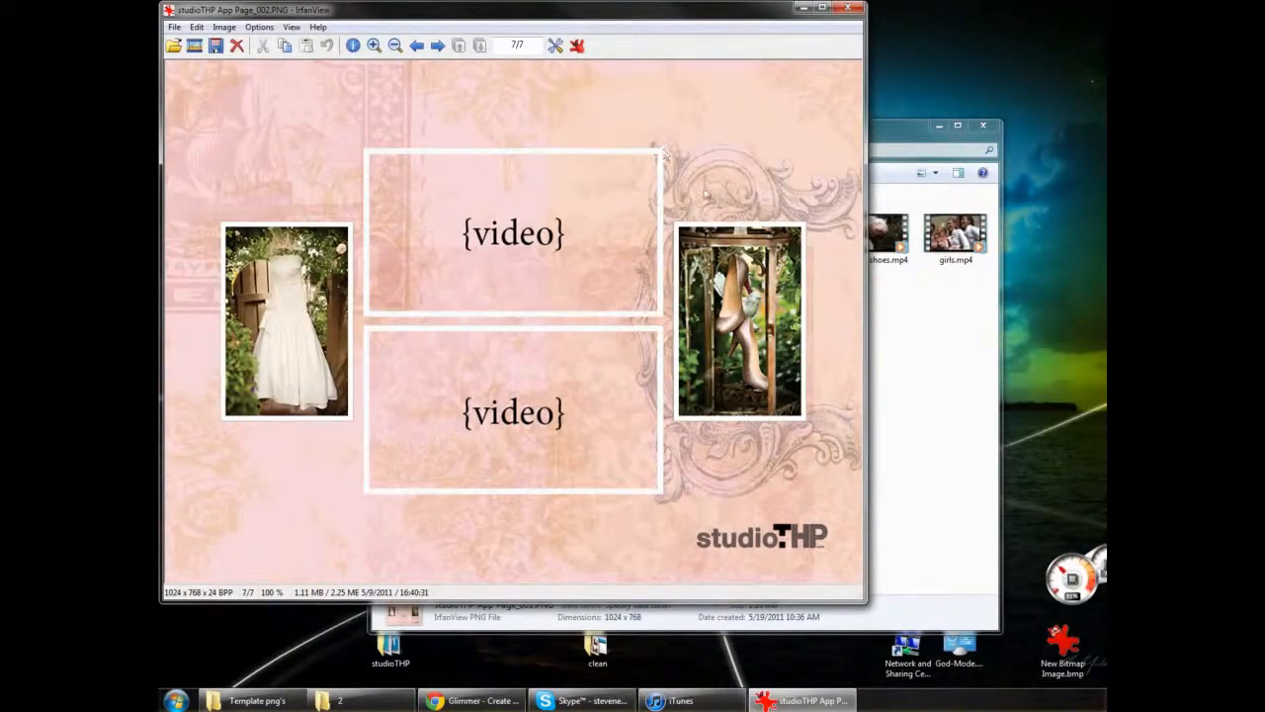
{"action": "key", "text": "Escape"}
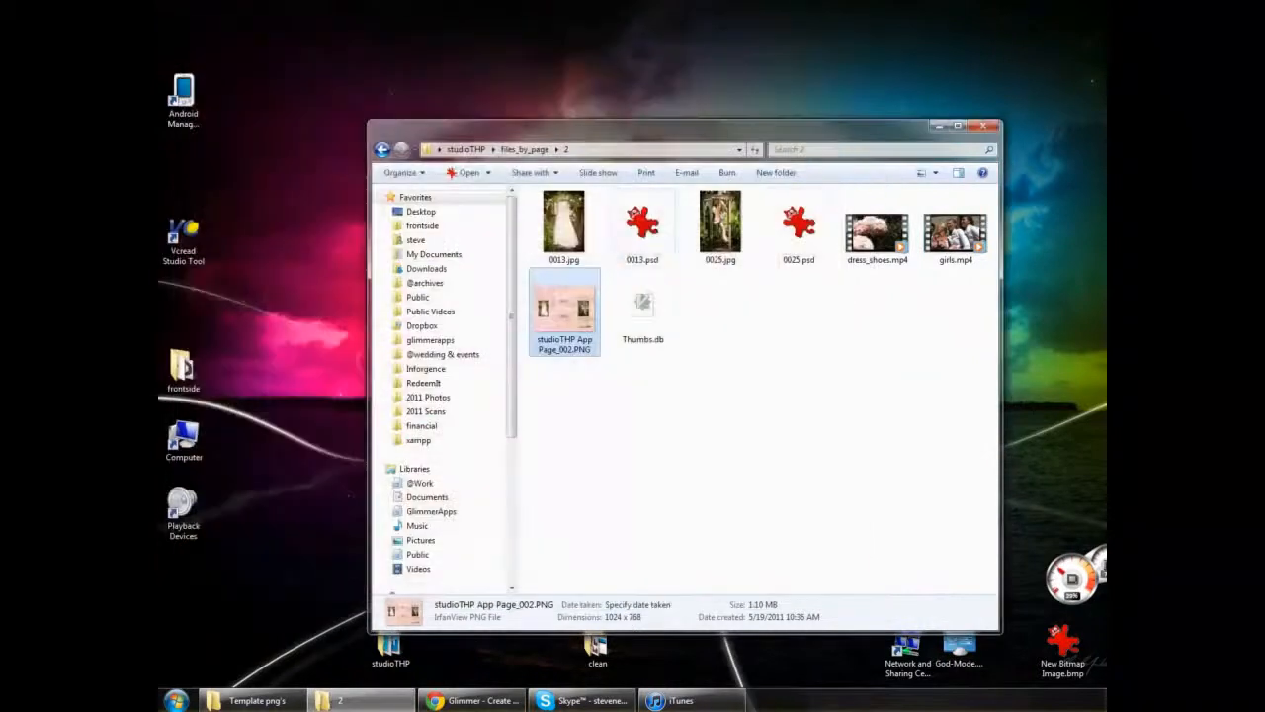
- View the layout image studioTHP App Page_003.PNG from folder 3 of files_by_page, and close the viewer
{"action": "left_click", "coordinate": [520, 152]}
{"action": "left_click", "coordinate": [553, 229]}
{"action": "double_click", "coordinate": [553, 229]}
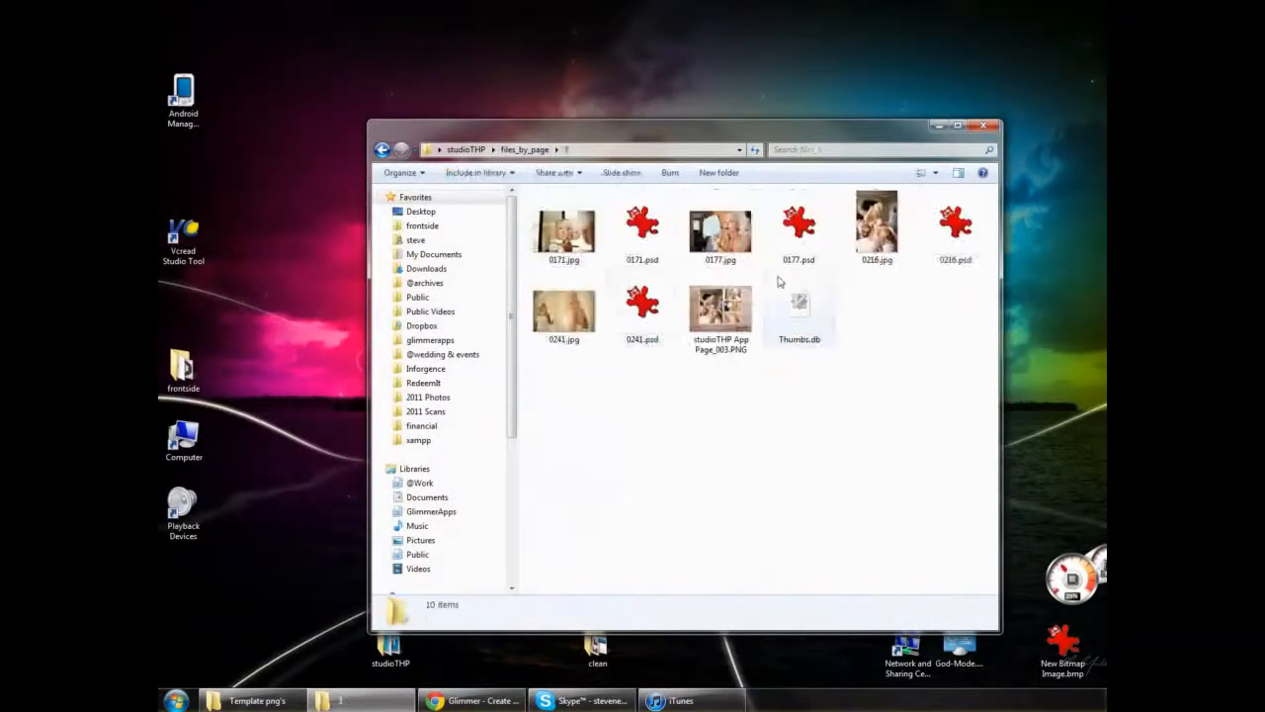
{"action": "double_click", "coordinate": [722, 306]}
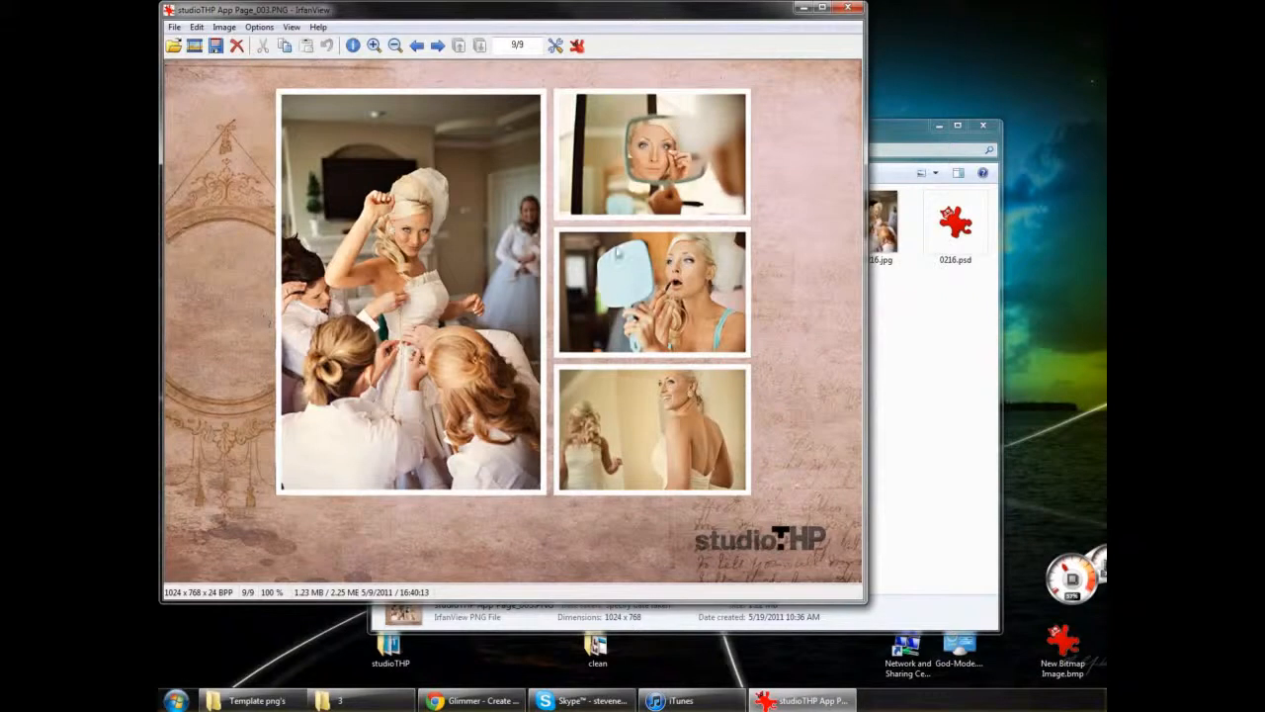
{"action": "left_click", "coordinate": [848, 8]}
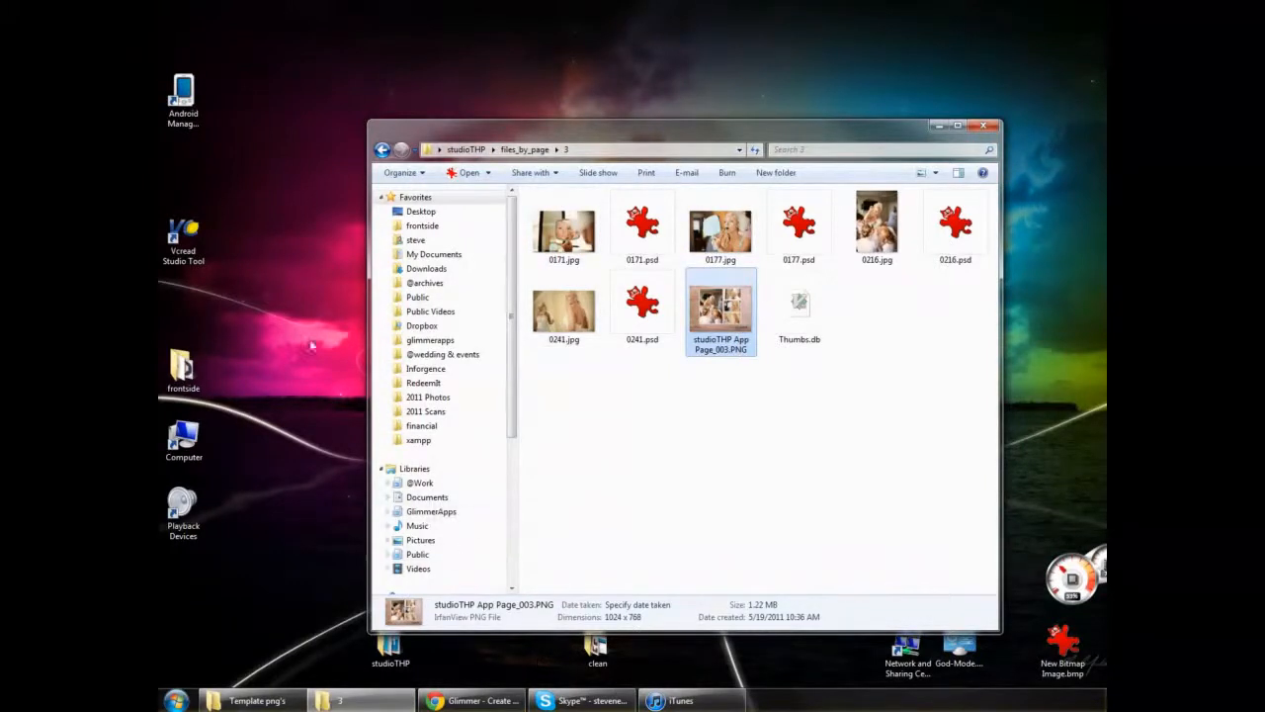
- Launch Vcread Studio Tool from the desktop and bring its window to the front
{"action": "left_click", "coordinate": [176, 242]}
{"action": "double_click", "coordinate": [176, 242]}
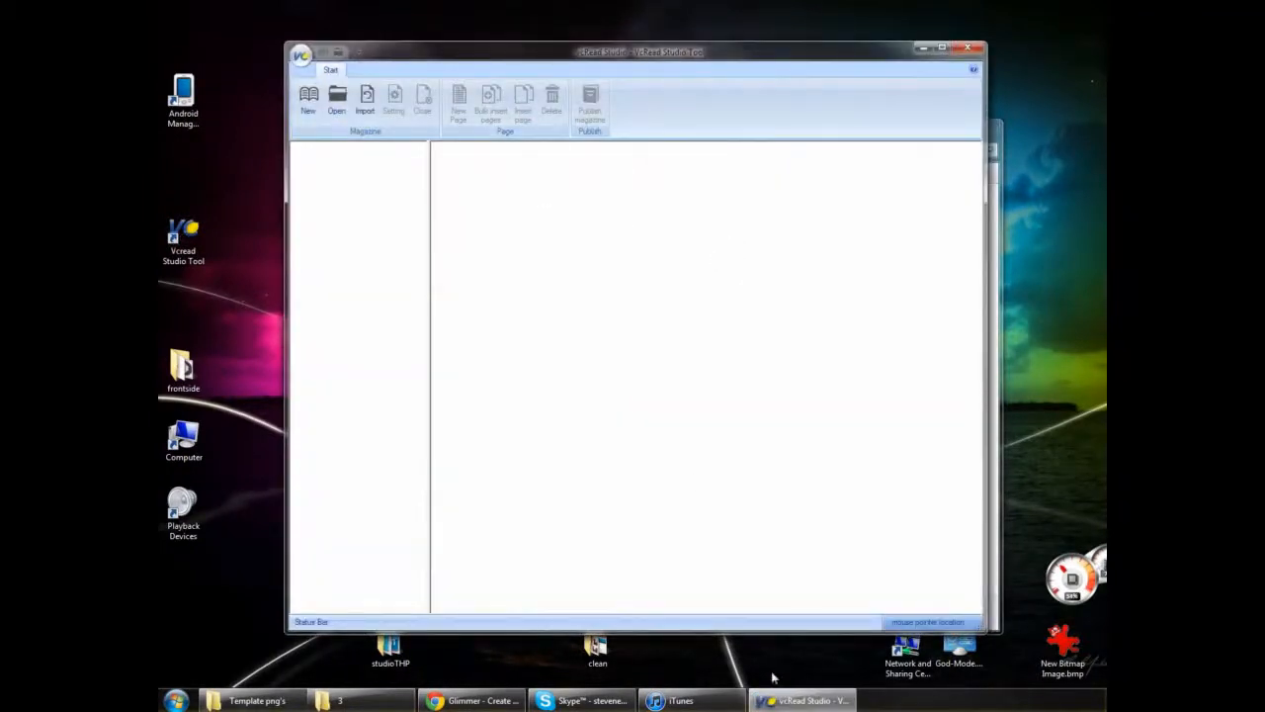
{"action": "left_click", "coordinate": [796, 700]}
{"action": "left_click", "coordinate": [791, 700]}
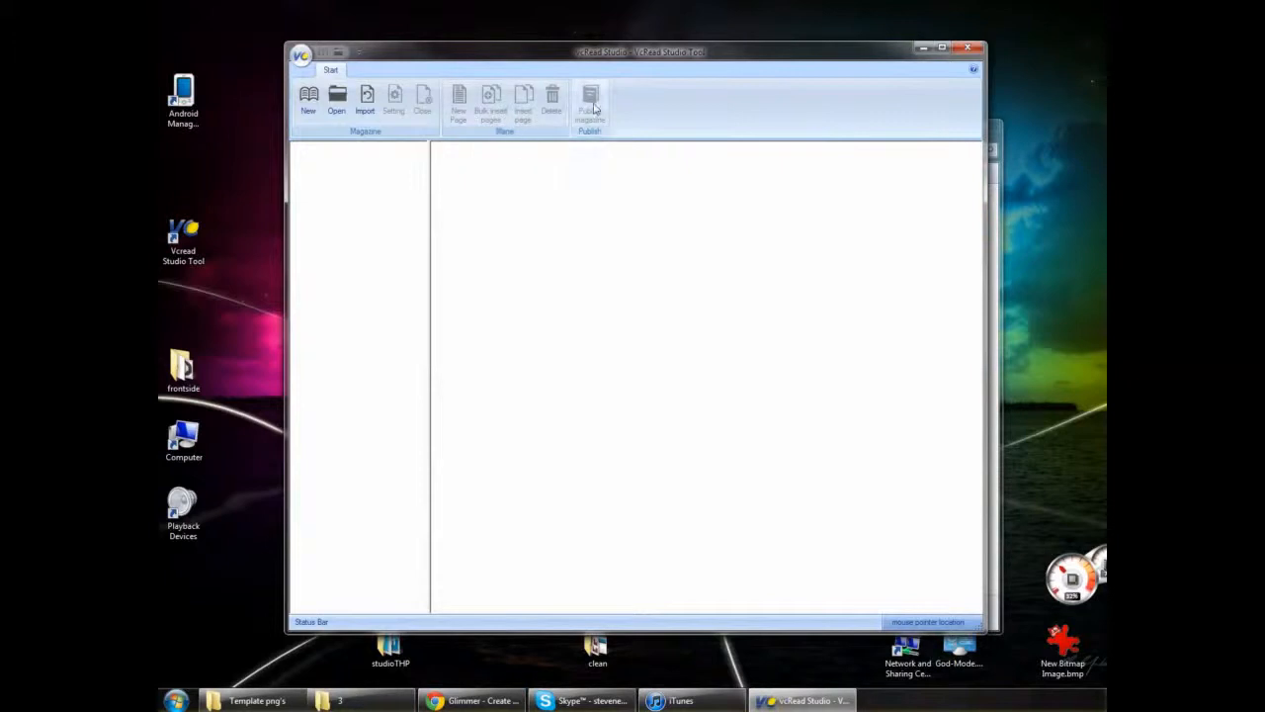
- Start a new magazine named Sample Wedding with publisher Glimmer & studioTHP, reusing the name as the description
{"action": "left_click", "coordinate": [309, 99]}
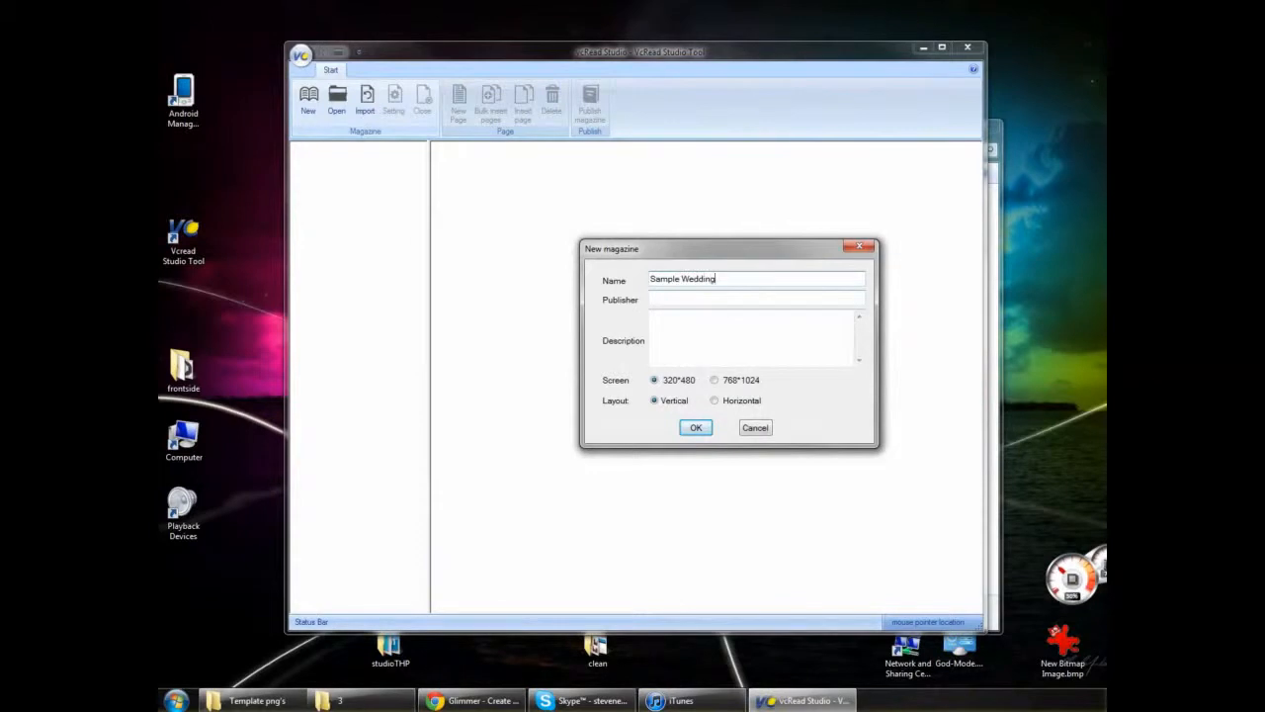
{"action": "type", "text": "Glimmer & s"}
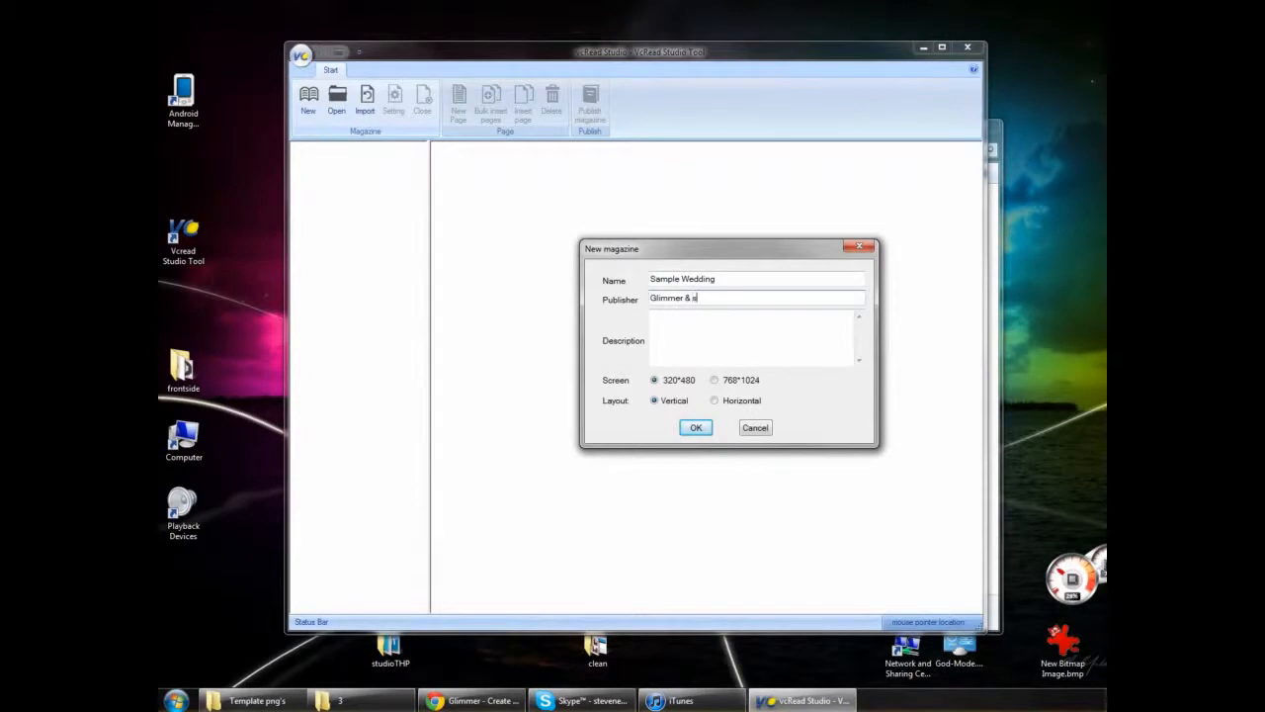
{"action": "key", "text": "Tab"}
{"action": "left_click", "coordinate": [752, 297]}
{"action": "left_click_drag", "start_coordinate": [743, 280], "coordinate": [621, 276]}
{"action": "key", "text": "ctrl+c"}
{"action": "left_click", "coordinate": [673, 329]}
{"action": "key", "text": "ctrl+v"}
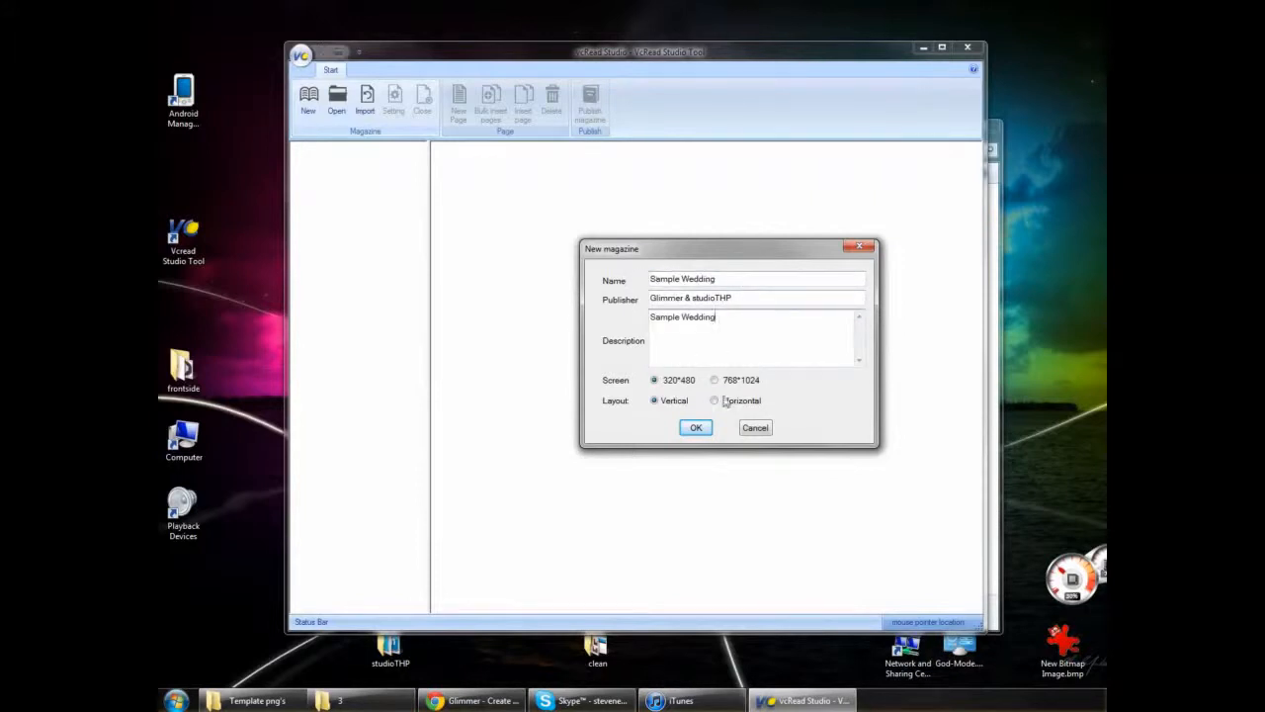
- Set the new magazine's screen to 768*1024 with a horizontal layout and accept the settings
{"action": "left_click", "coordinate": [716, 382]}
{"action": "left_click", "coordinate": [728, 402]}
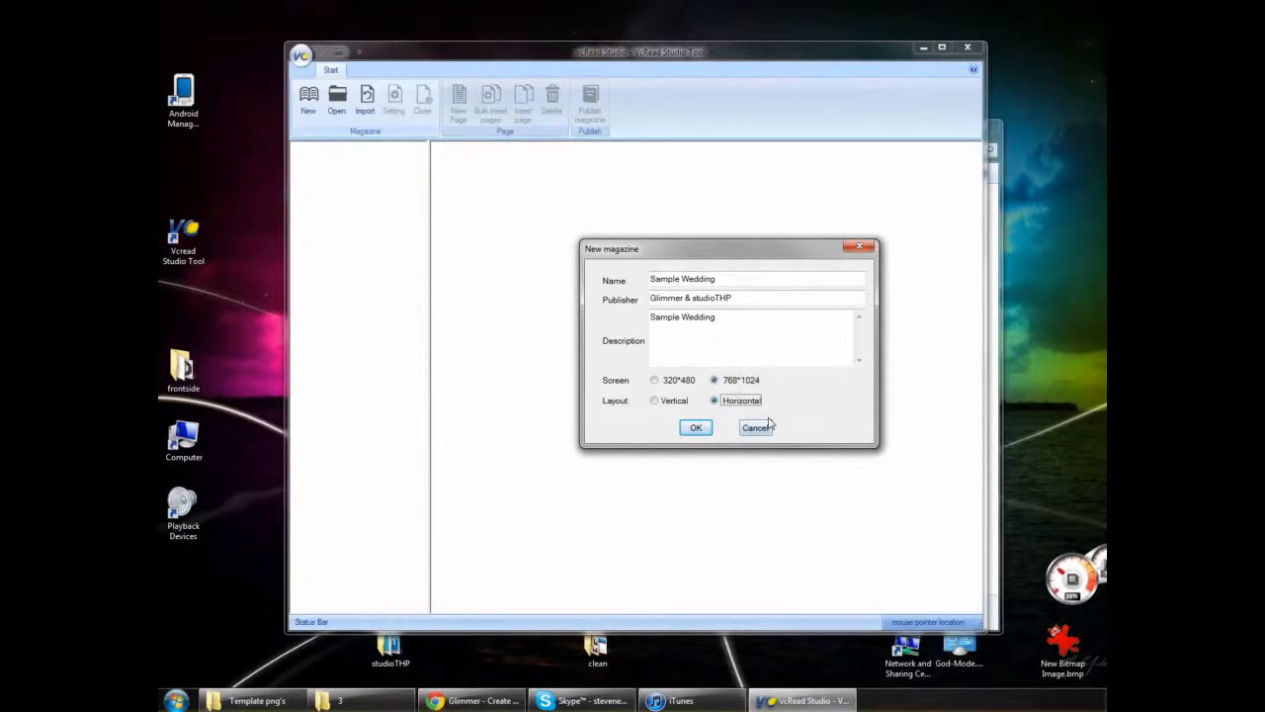
{"action": "left_click", "coordinate": [696, 431]}
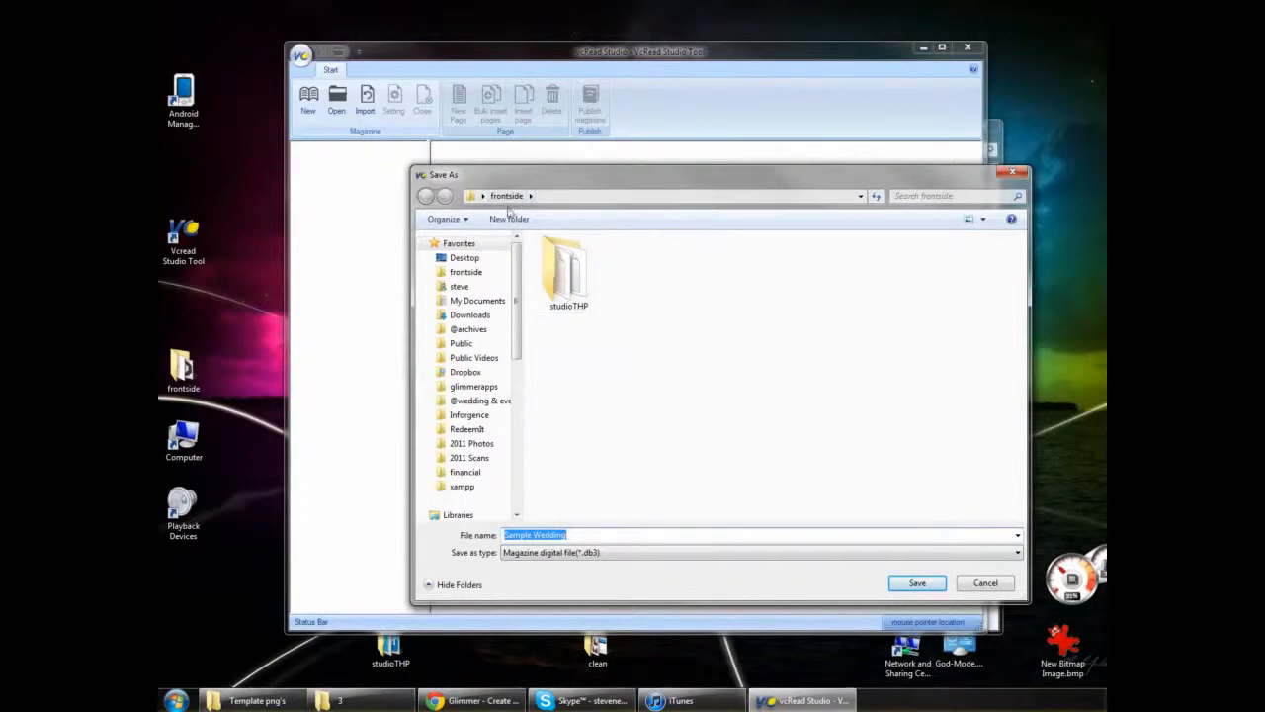
- Save the magazine file as Sample Wedding in the studioTHP folder on the Desktop
{"action": "left_click", "coordinate": [464, 259]}
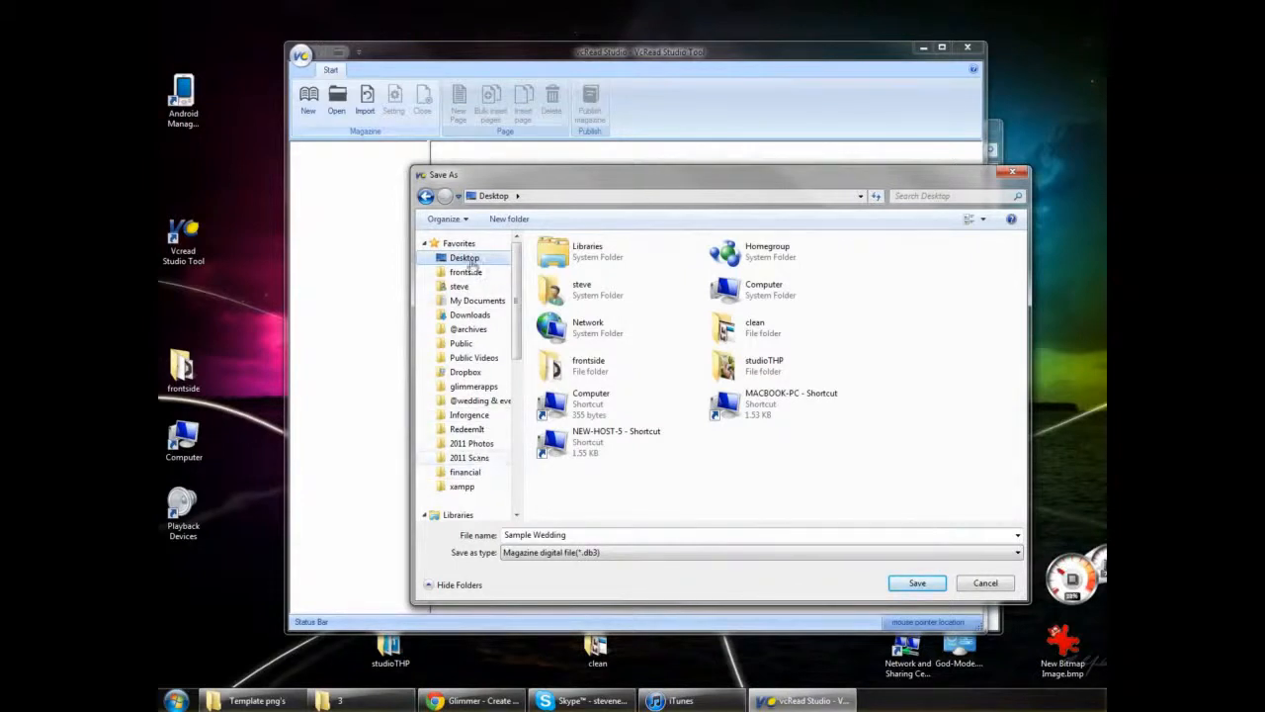
{"action": "double_click", "coordinate": [753, 370]}
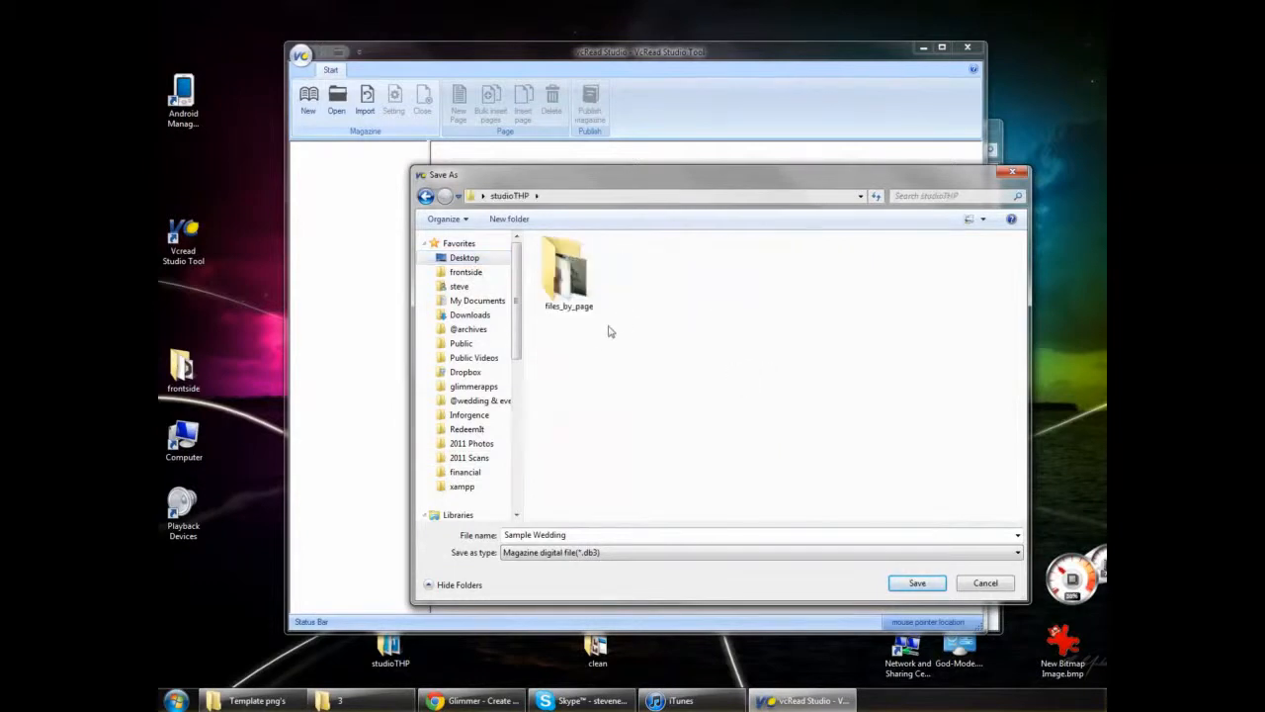
{"action": "left_click", "coordinate": [910, 582]}
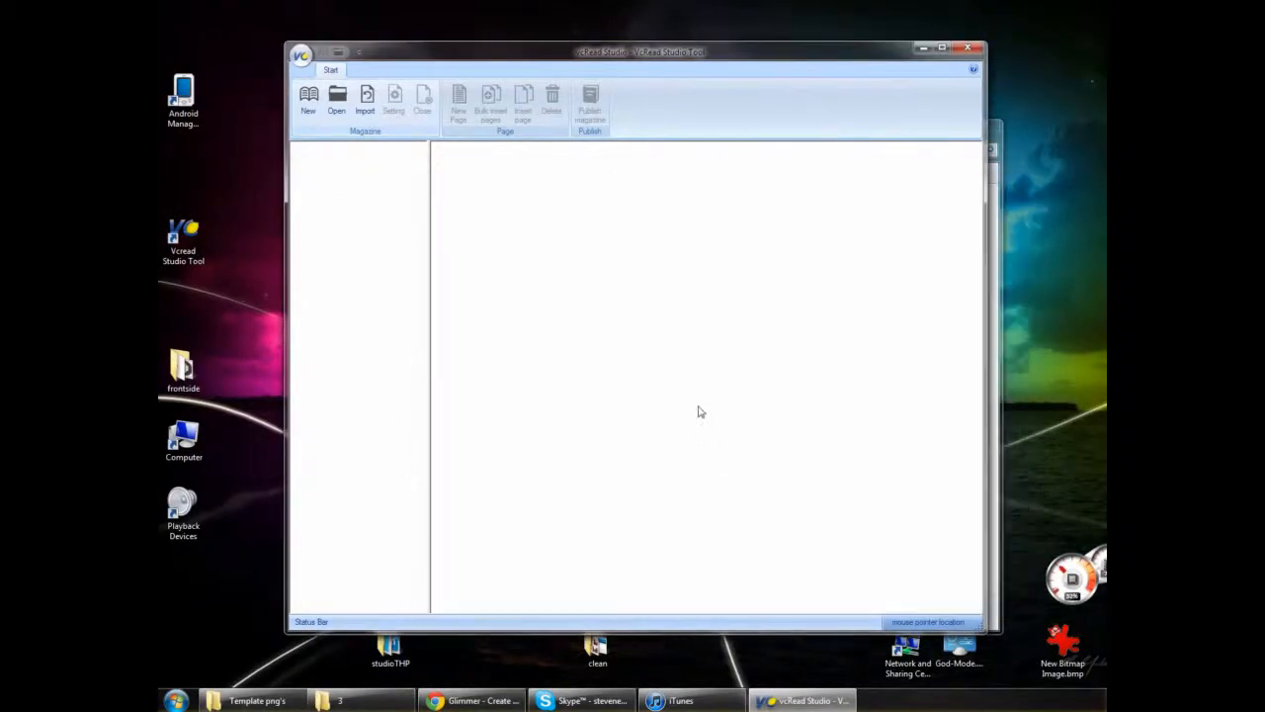
{"action": "left_click_drag", "start_coordinate": [487, 56], "coordinate": [531, 64]}
{"action": "left_click", "coordinate": [396, 157]}
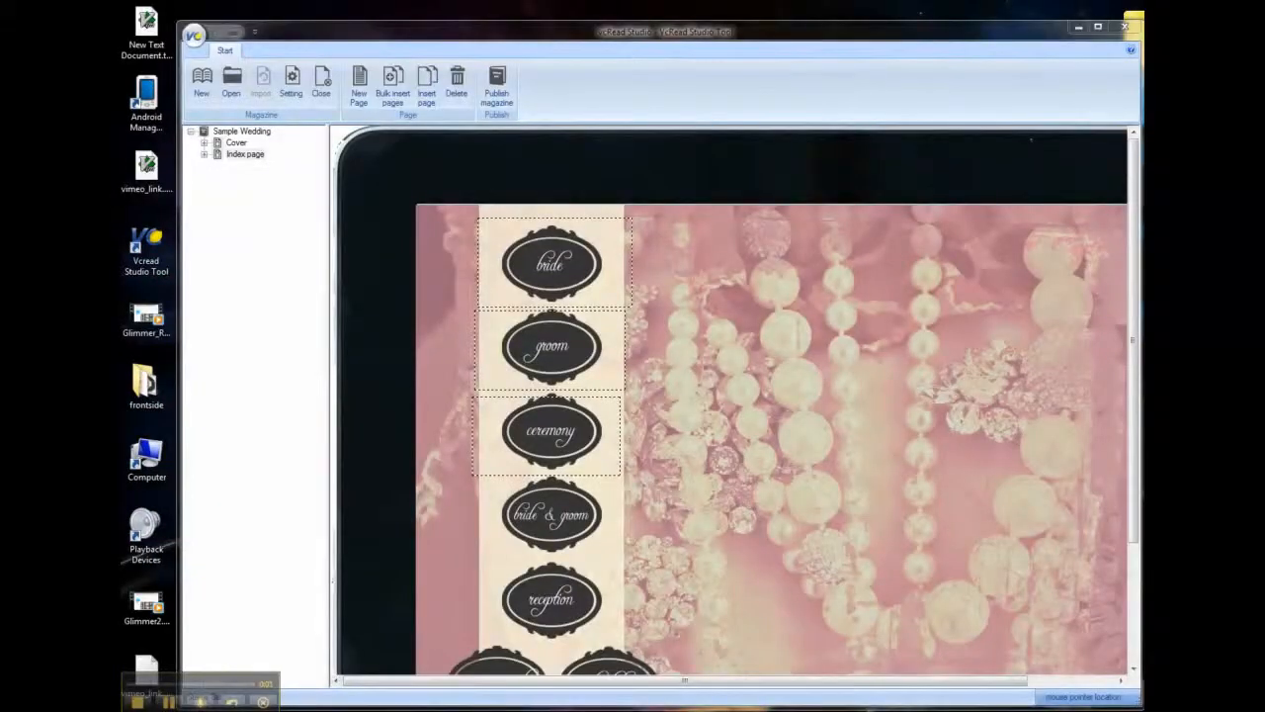
- Add a new page of type Content Page titled 2 after the Index page
{"action": "left_click", "coordinate": [245, 156]}
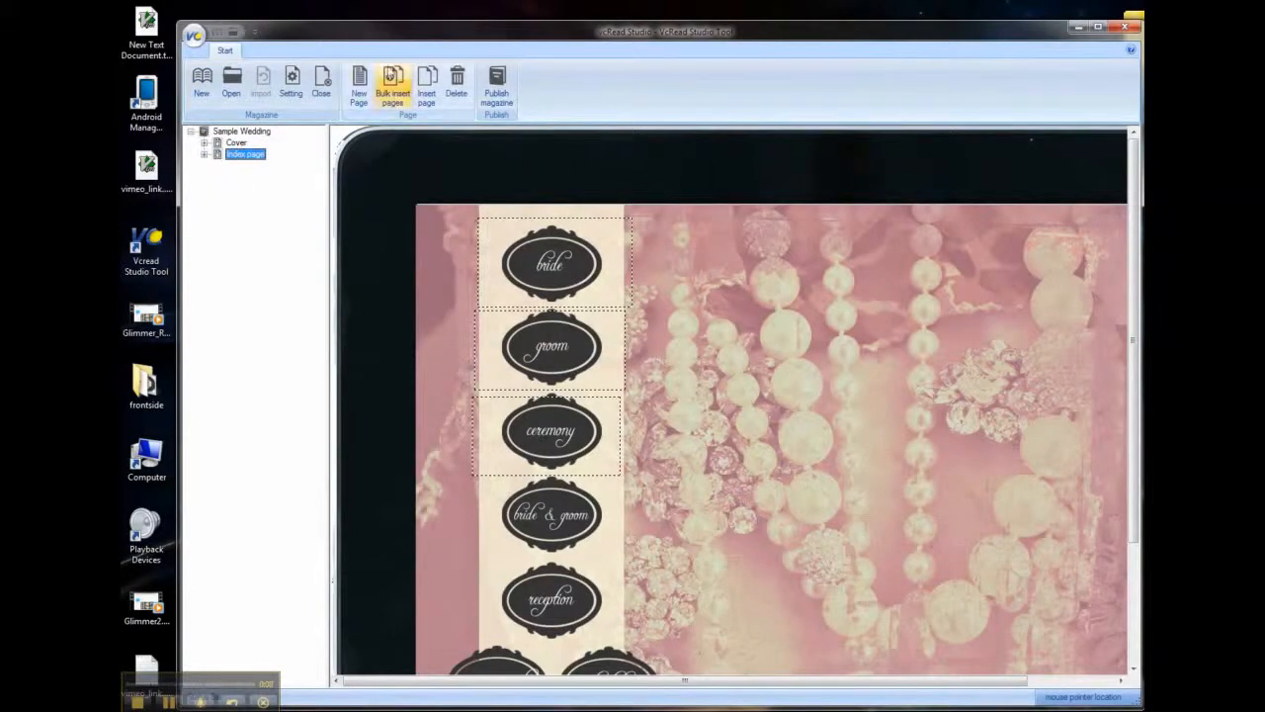
{"action": "left_click", "coordinate": [358, 87]}
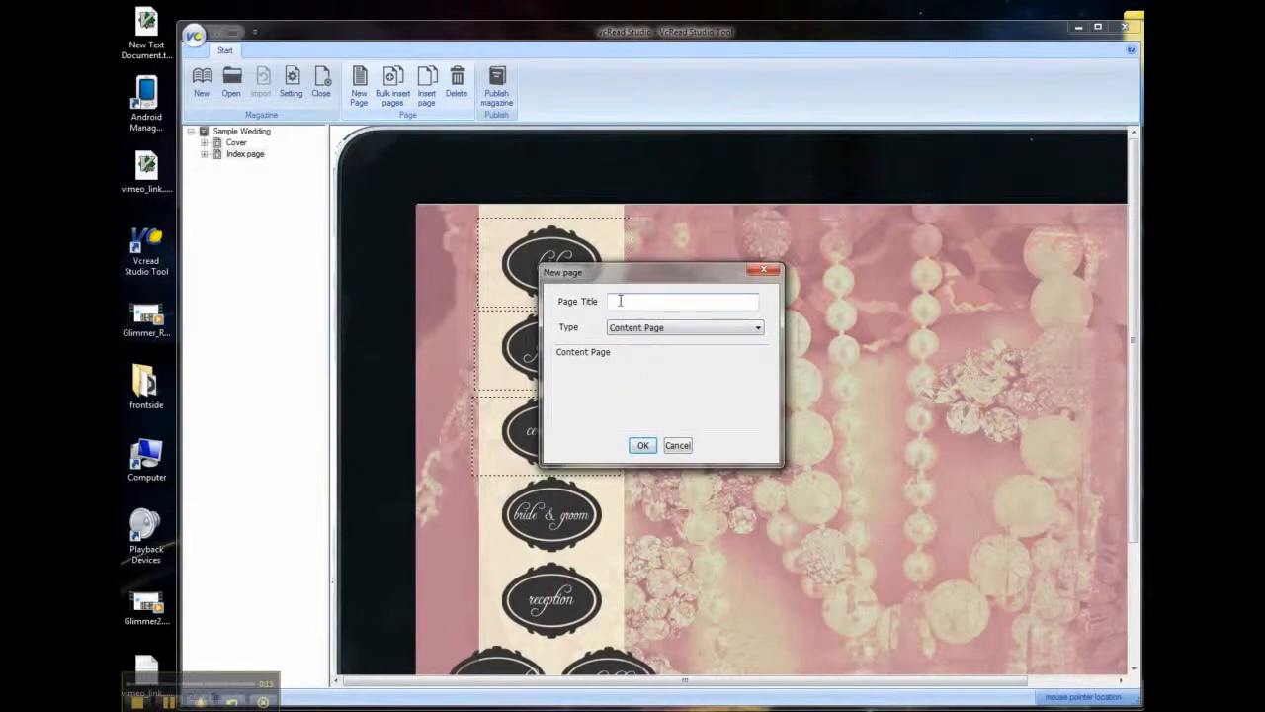
{"action": "type", "text": "2"}
{"action": "left_click", "coordinate": [644, 327]}
{"action": "left_click", "coordinate": [644, 444]}
{"action": "left_click", "coordinate": [645, 445]}
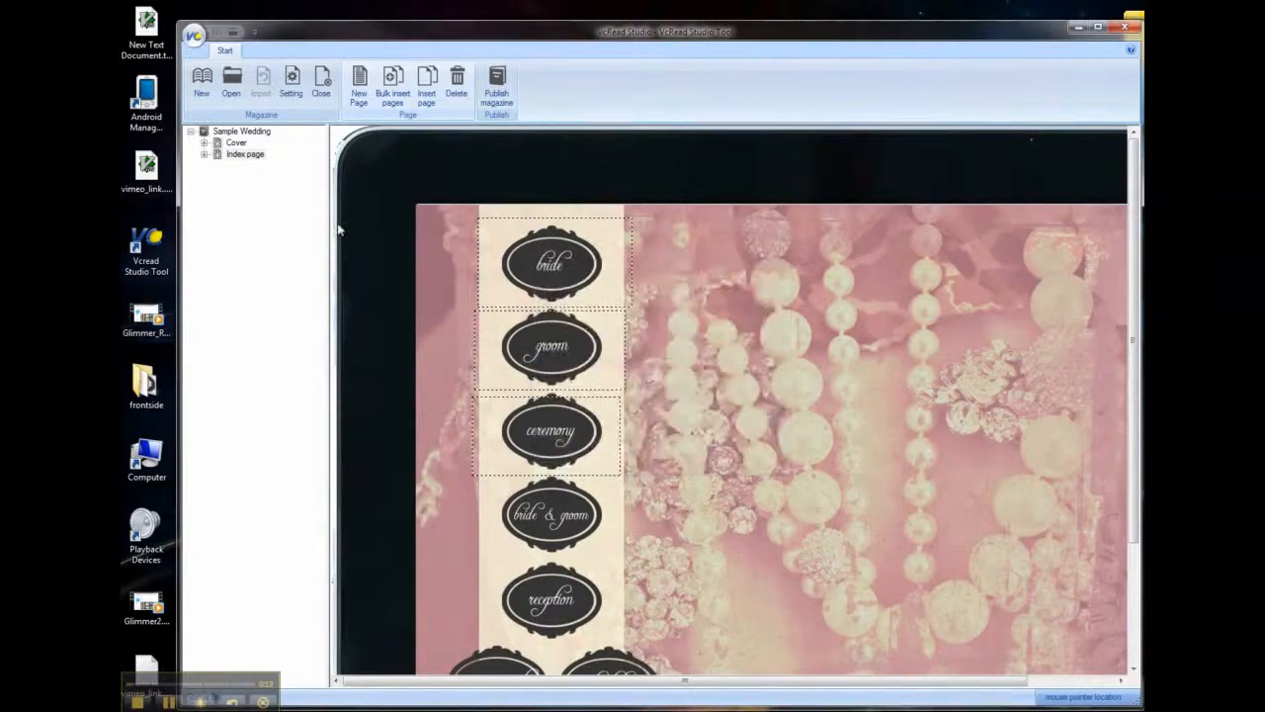
- Delete the blank content page titled 2 from the Sample Wedding magazine
{"action": "left_click", "coordinate": [238, 145]}
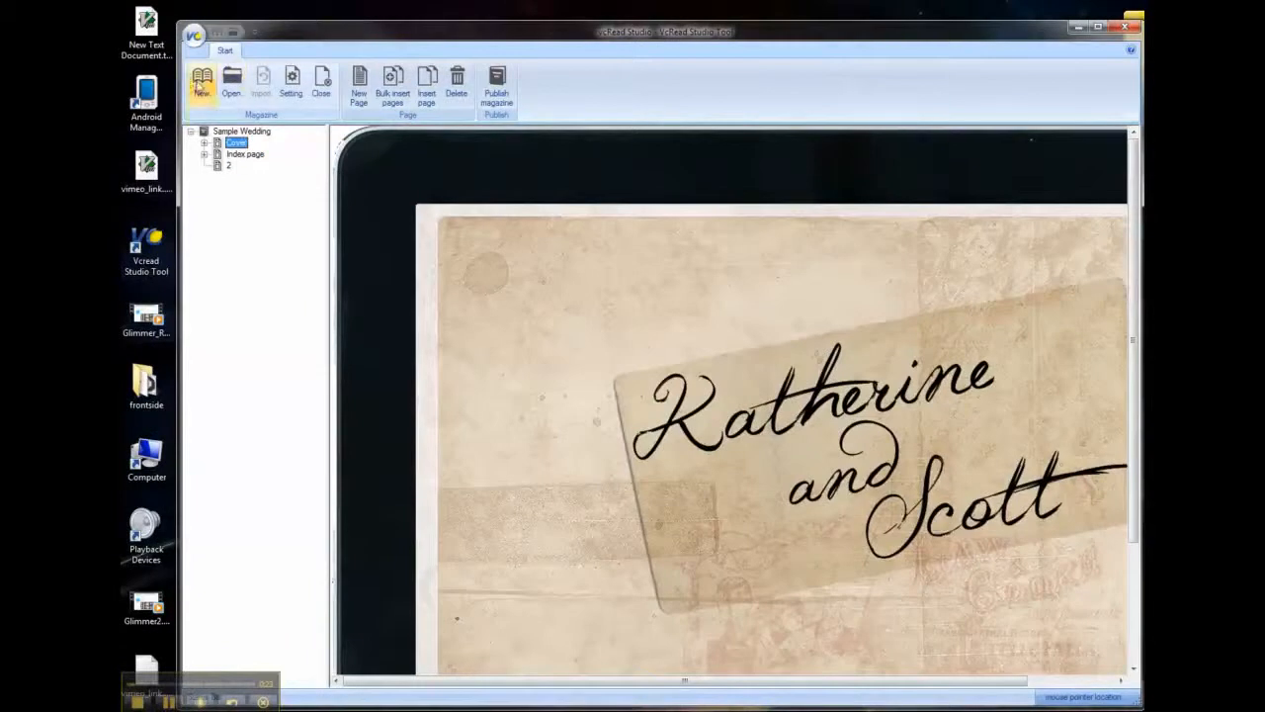
{"action": "left_click", "coordinate": [229, 165]}
{"action": "right_click", "coordinate": [228, 167]}
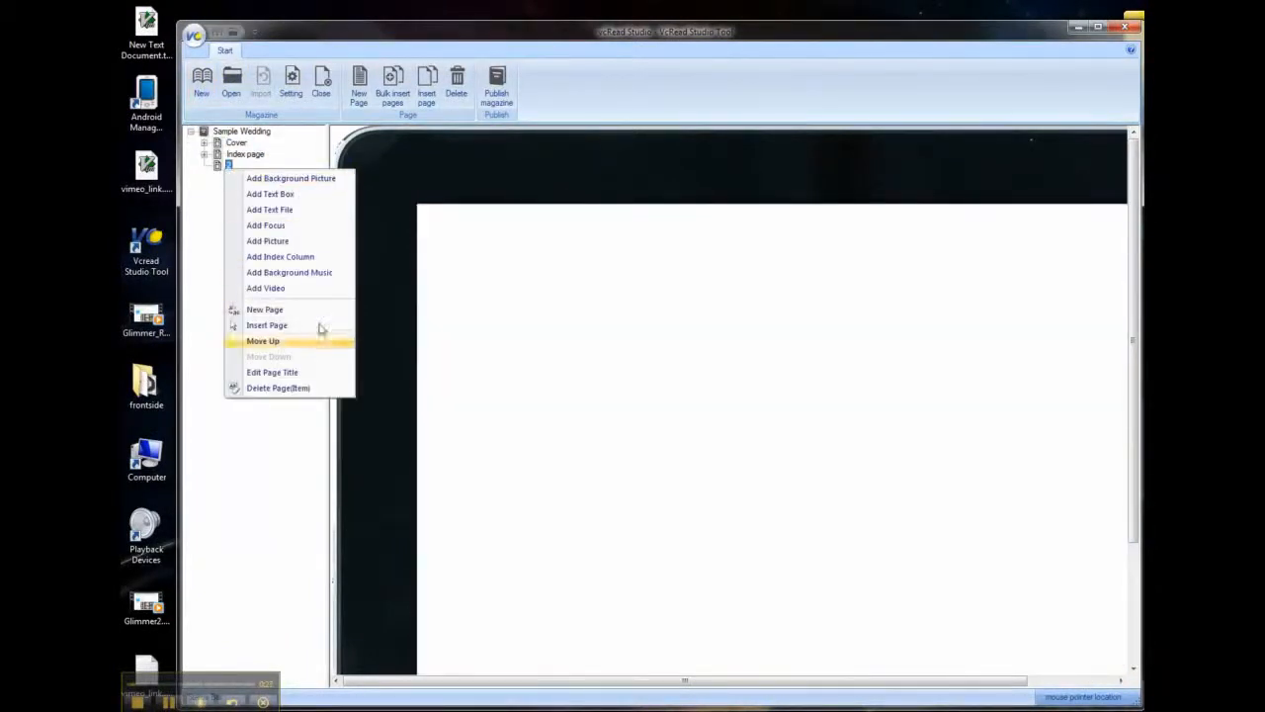
{"action": "left_click", "coordinate": [281, 389]}
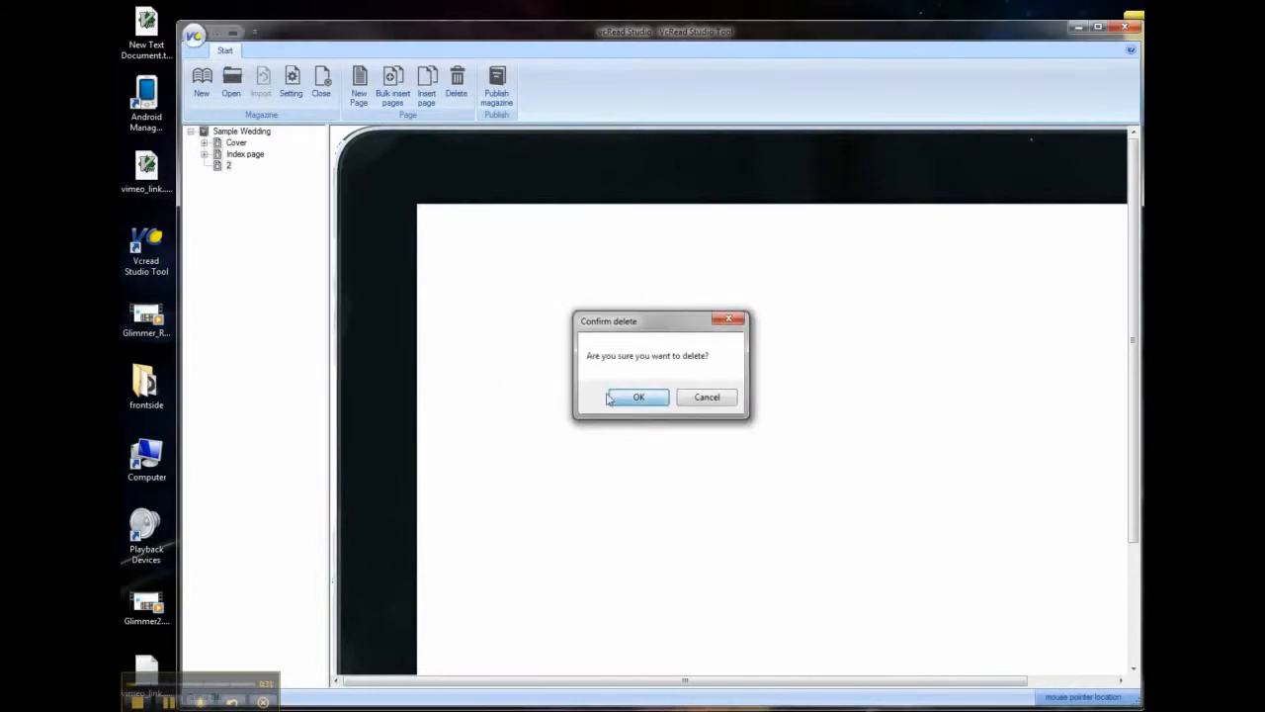
{"action": "left_click", "coordinate": [640, 402]}
- Bulk insert 10 pages after the Index page
{"action": "left_click", "coordinate": [396, 89]}
{"action": "left_click", "coordinate": [690, 364]}
{"action": "type", "text": "10"}
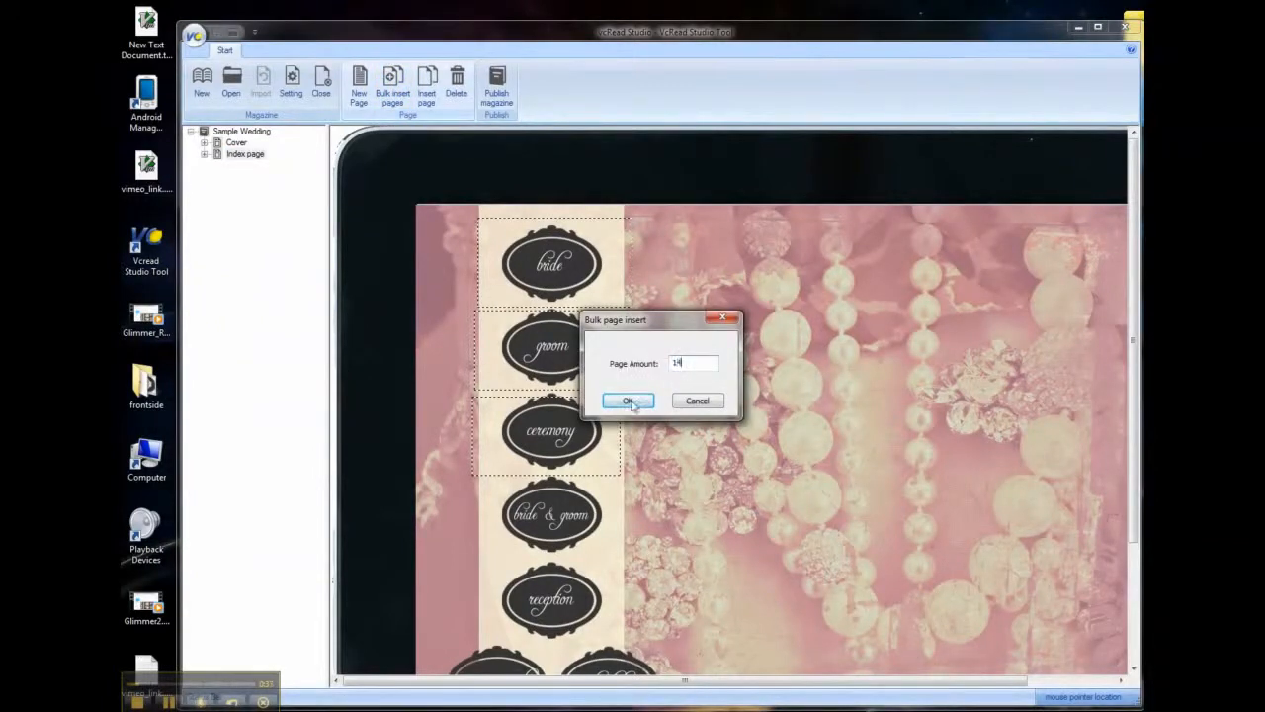
{"action": "left_click", "coordinate": [638, 400]}
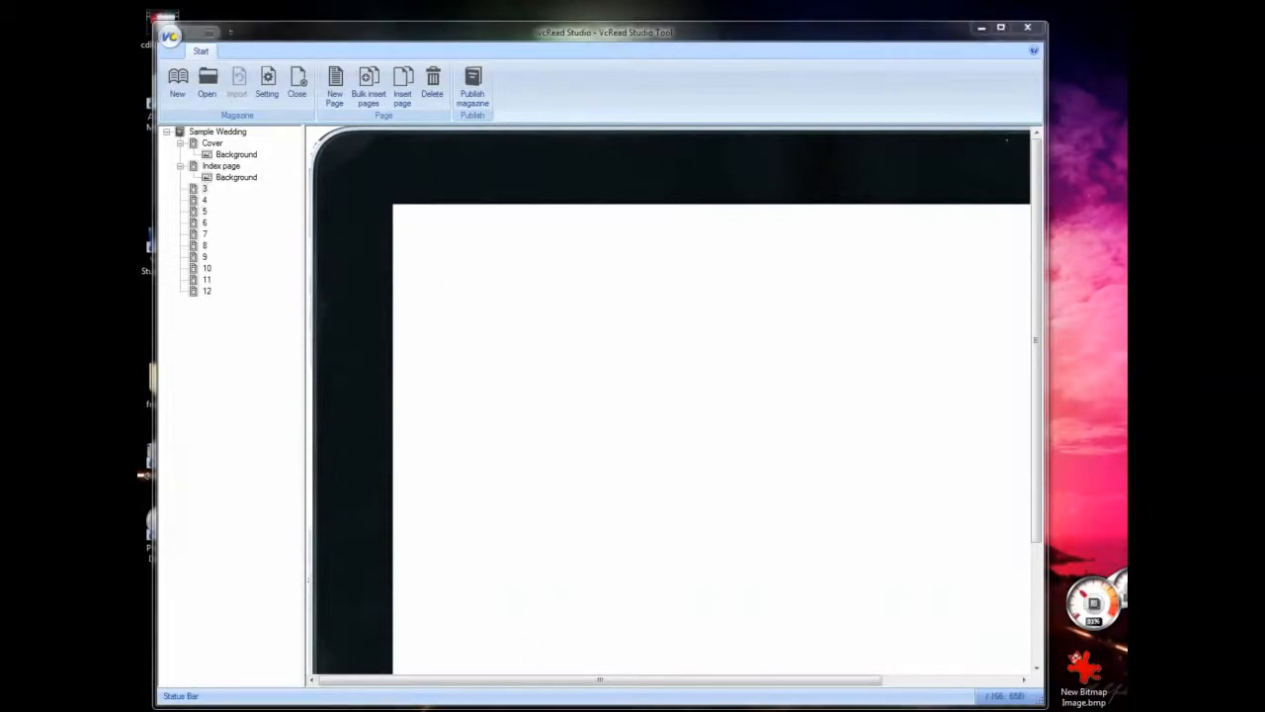
- View the files in source folder 2, and retitle the magazine's page 3 as 2
{"action": "double_click", "coordinate": [545, 223]}
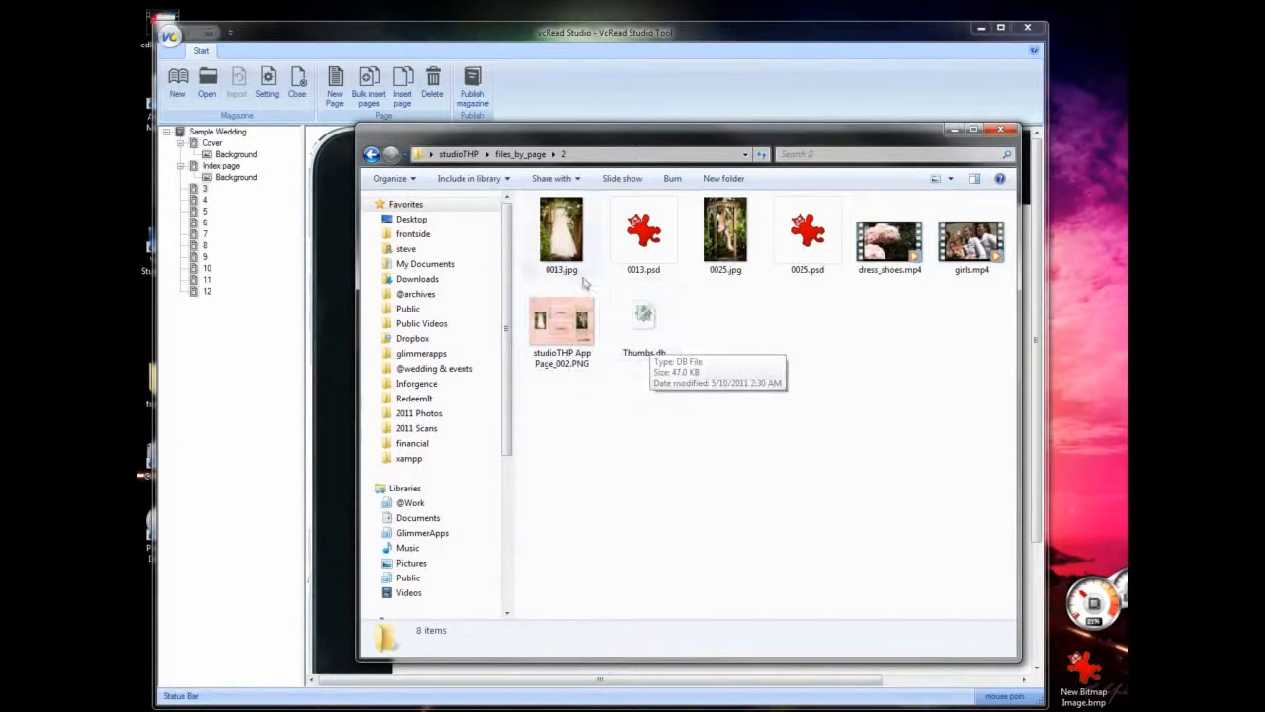
{"action": "left_click", "coordinate": [206, 193]}
{"action": "right_click", "coordinate": [206, 194]}
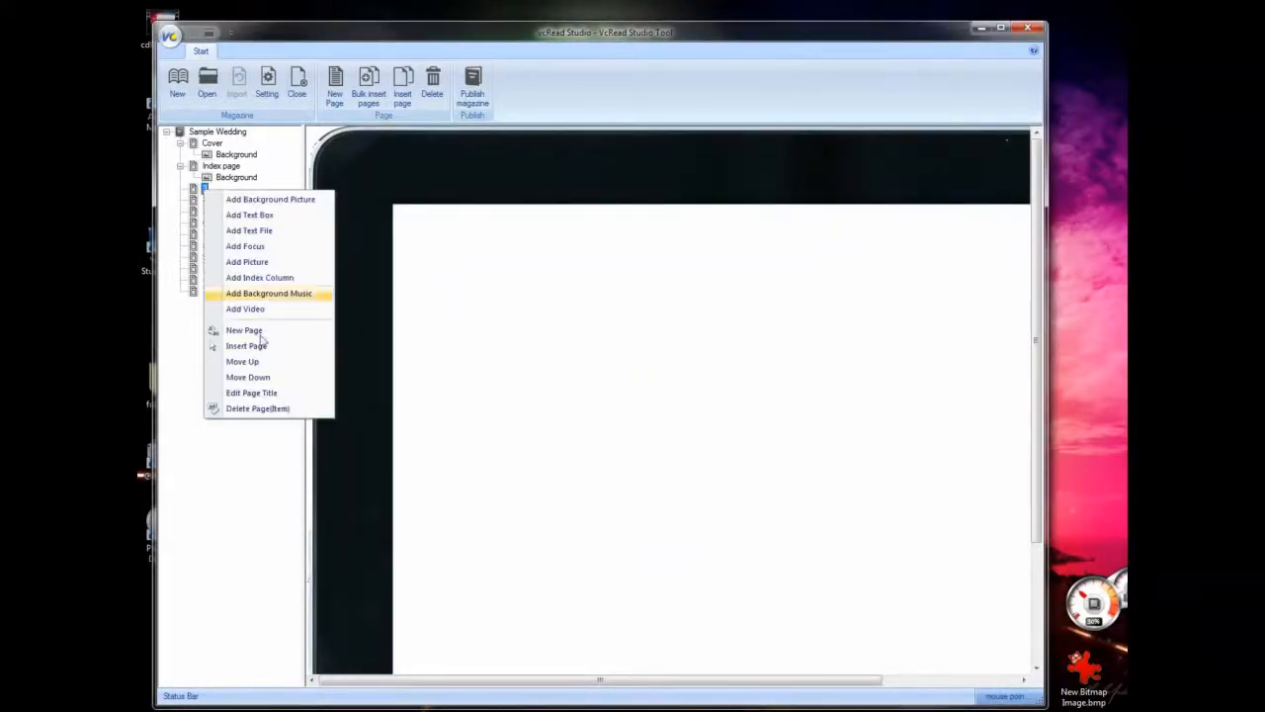
{"action": "left_click", "coordinate": [251, 392]}
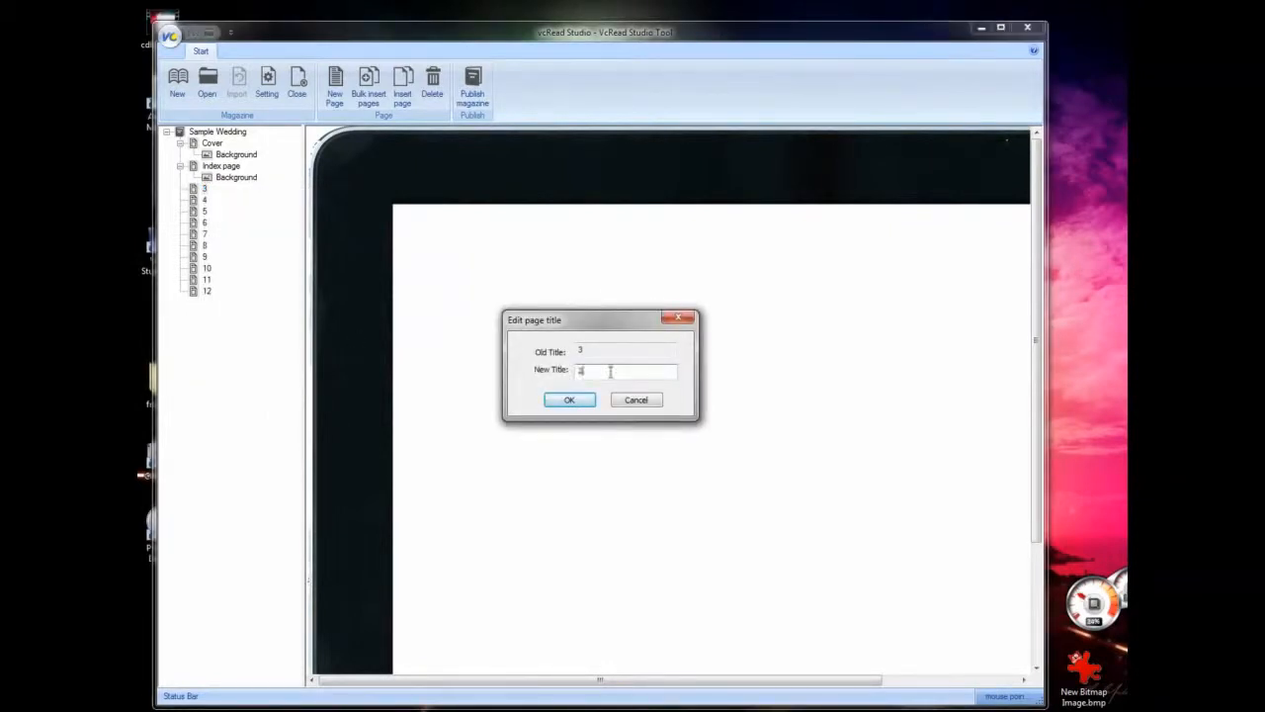
{"action": "left_click", "coordinate": [570, 400]}
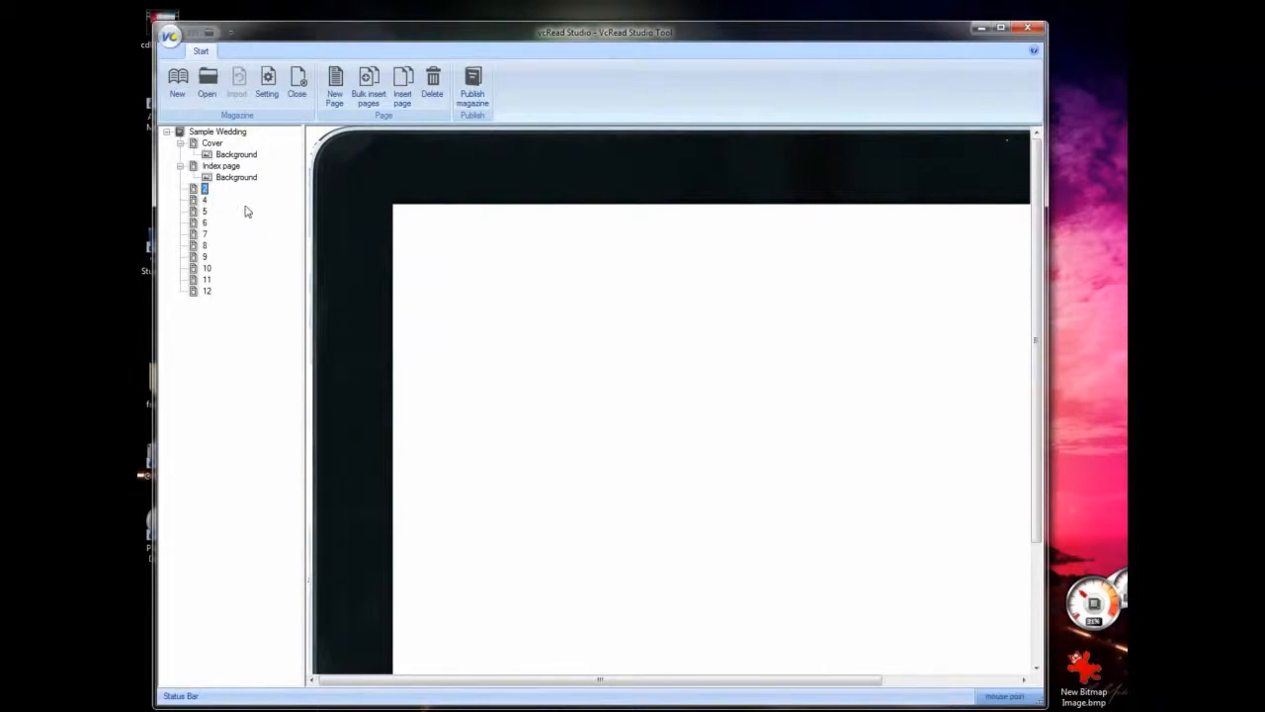
- Add studioTHP App Page_002.PNG from the files_by_page/2 folder as the background picture of page 2, keeping the default layout
{"action": "right_click", "coordinate": [203, 190]}
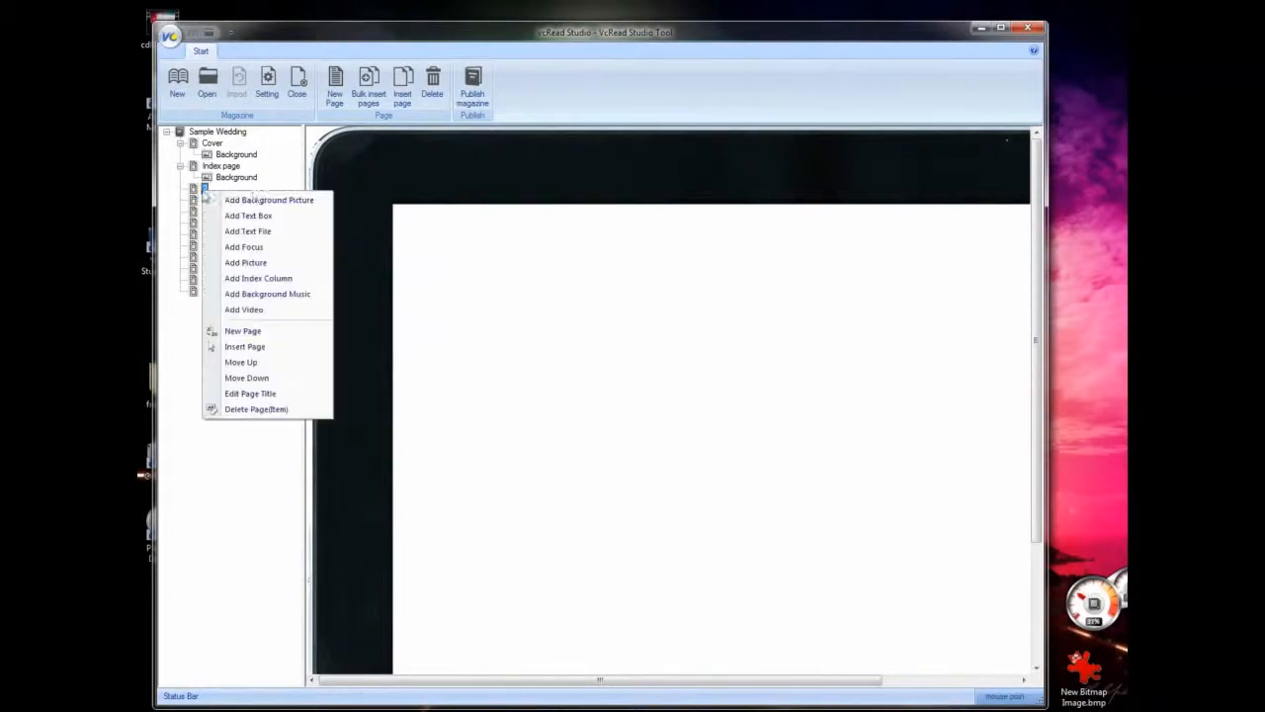
{"action": "left_click", "coordinate": [259, 201]}
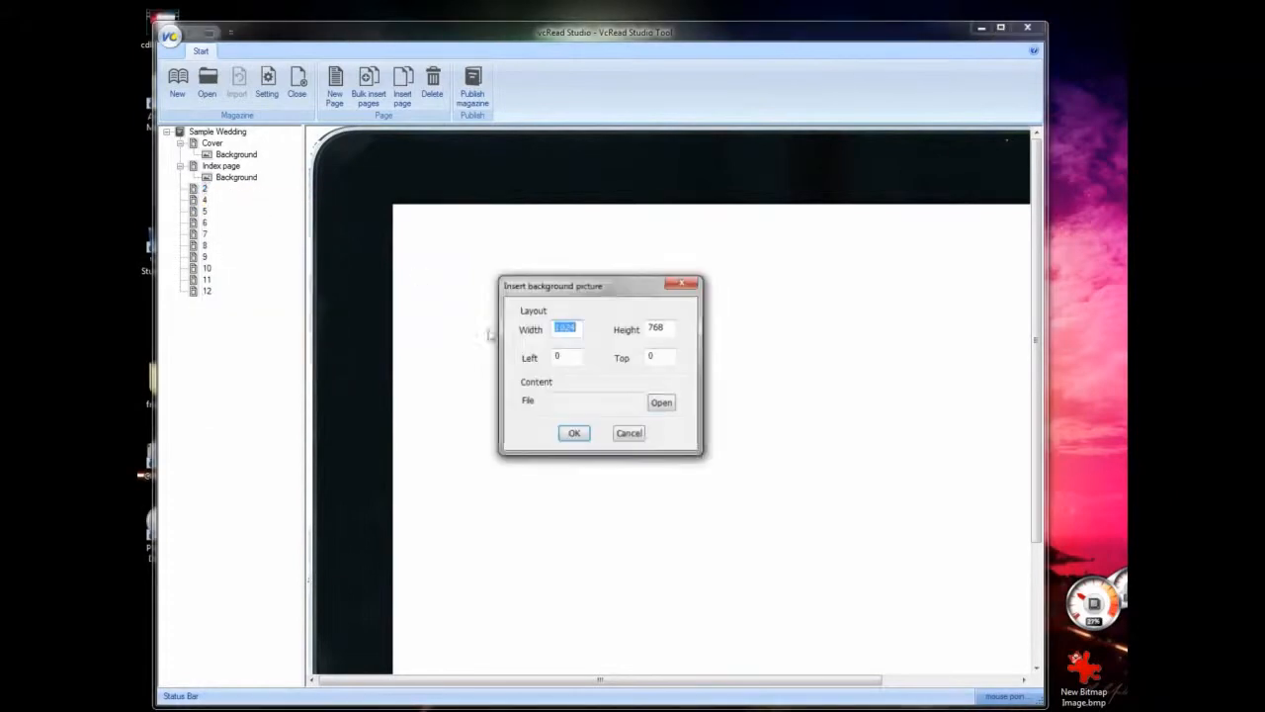
{"action": "left_click", "coordinate": [662, 401]}
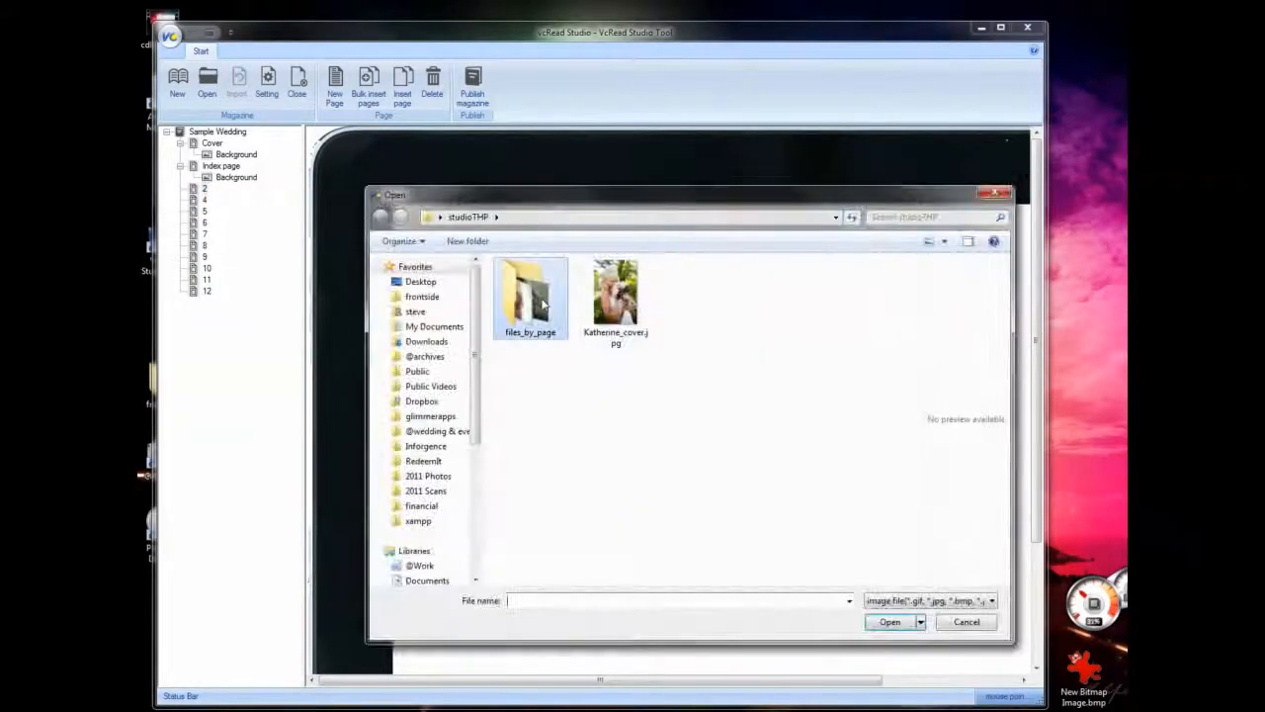
{"action": "double_click", "coordinate": [530, 295]}
{"action": "double_click", "coordinate": [515, 285]}
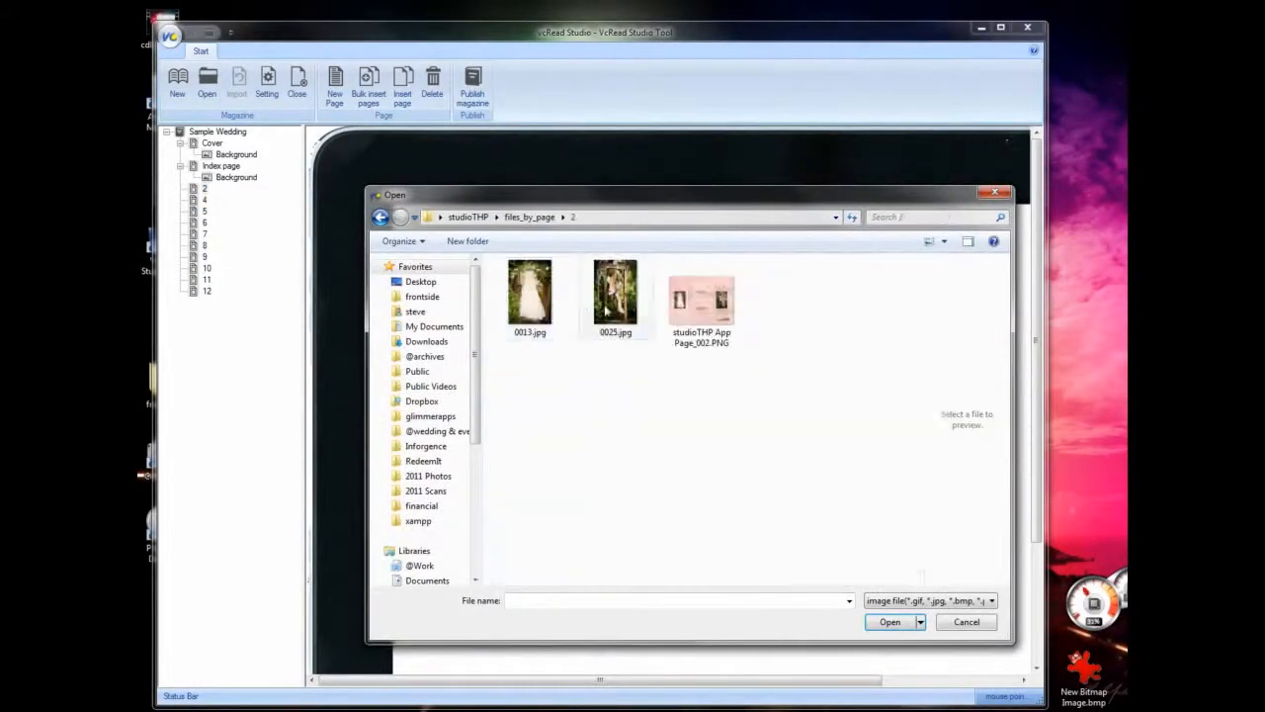
{"action": "left_click", "coordinate": [701, 300]}
{"action": "left_click", "coordinate": [901, 625]}
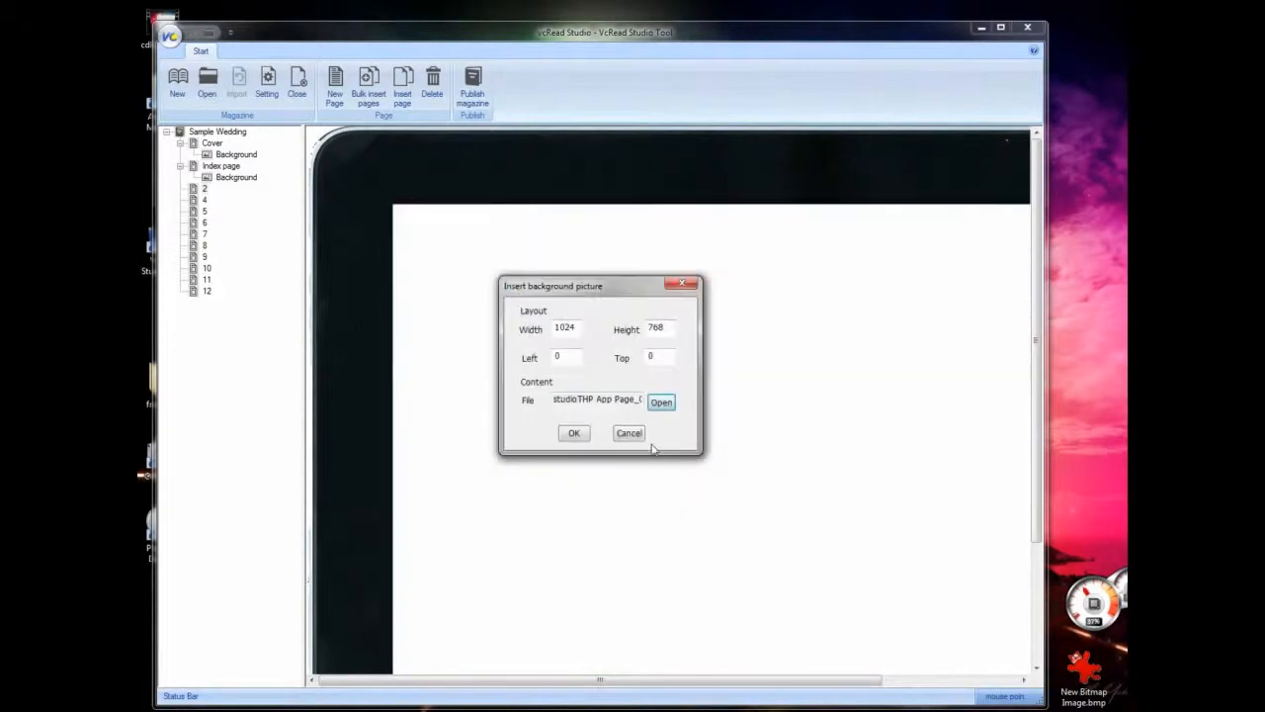
{"action": "left_click", "coordinate": [585, 435]}
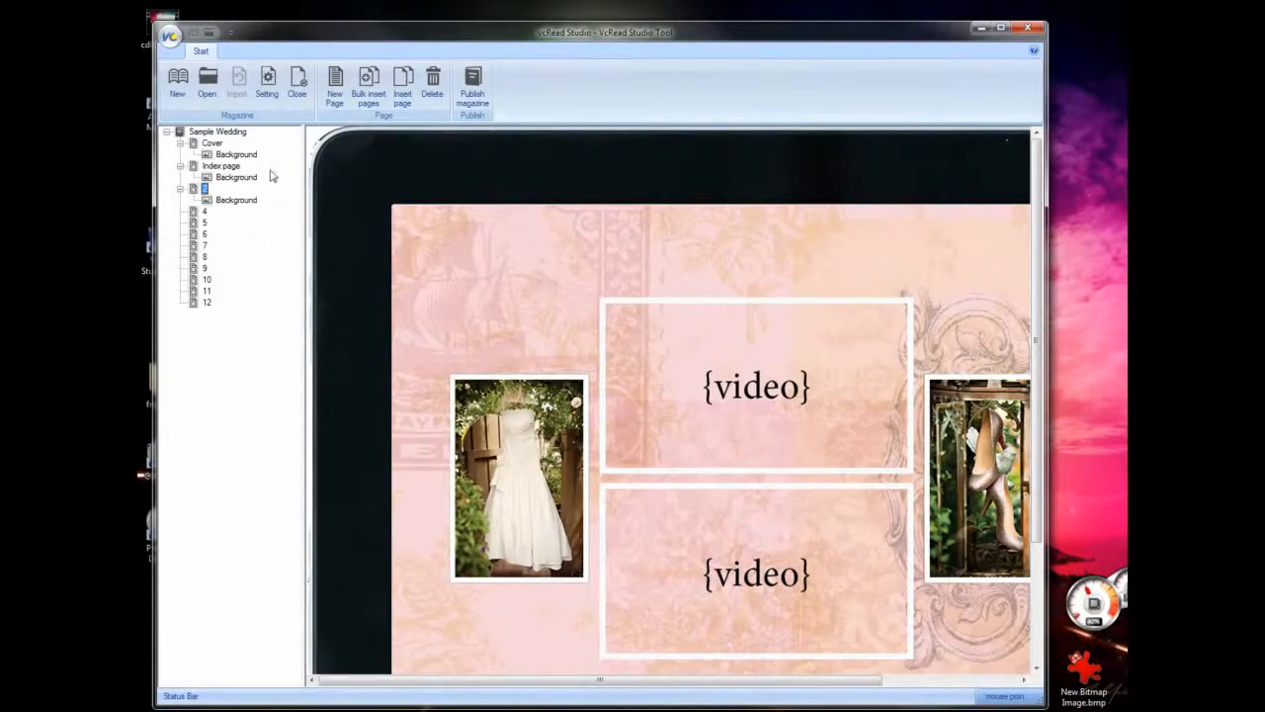
- Display the Index page for editing
{"action": "left_click", "coordinate": [210, 168]}
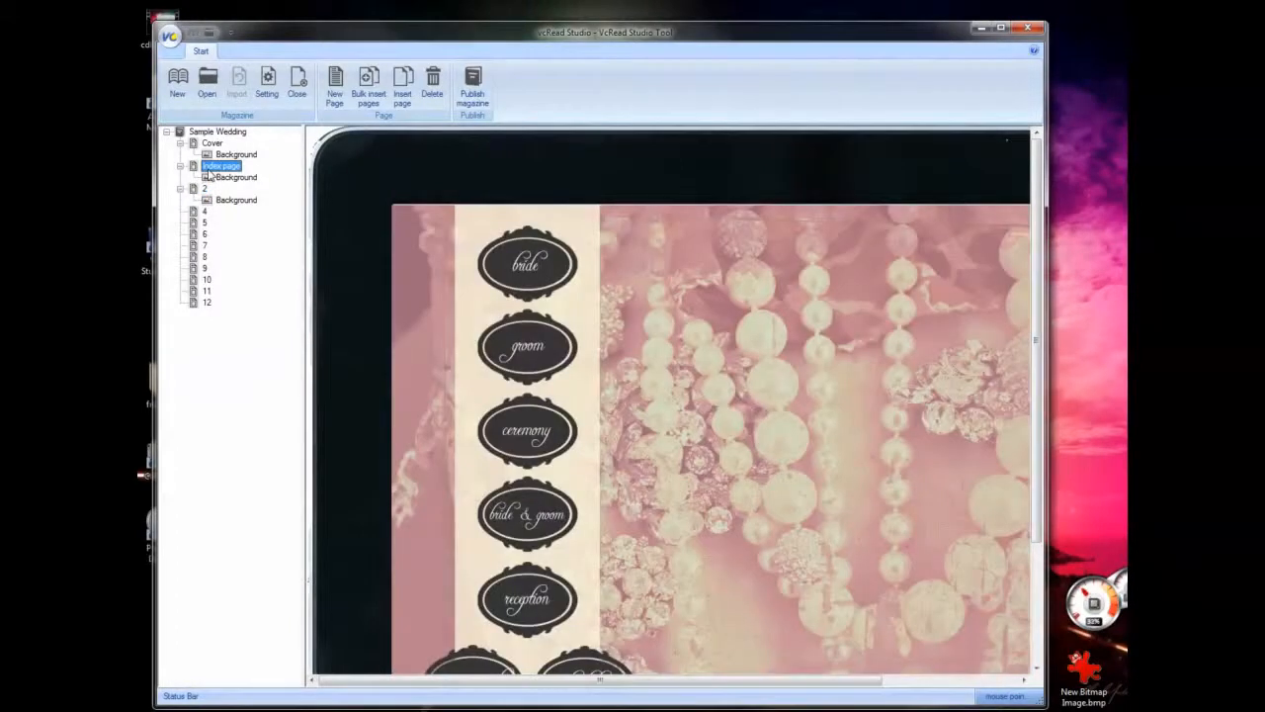
{"action": "right_click", "coordinate": [210, 169]}
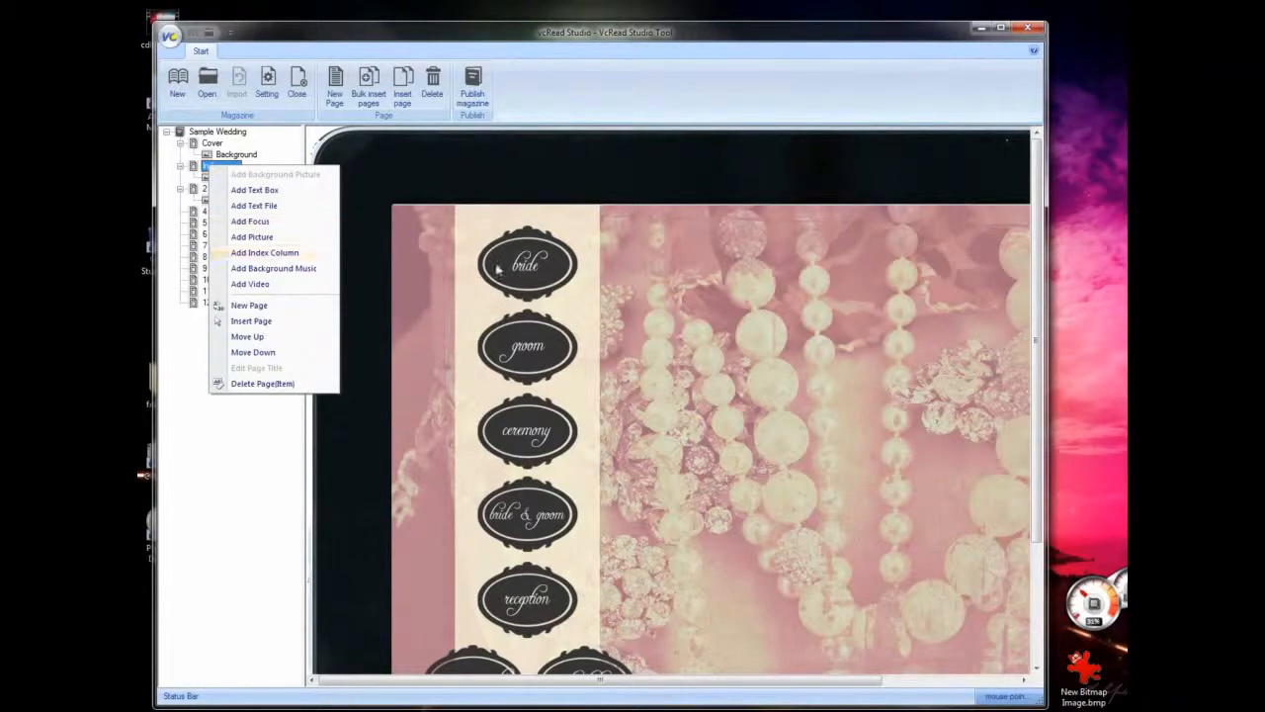
{"action": "left_click", "coordinate": [247, 237]}
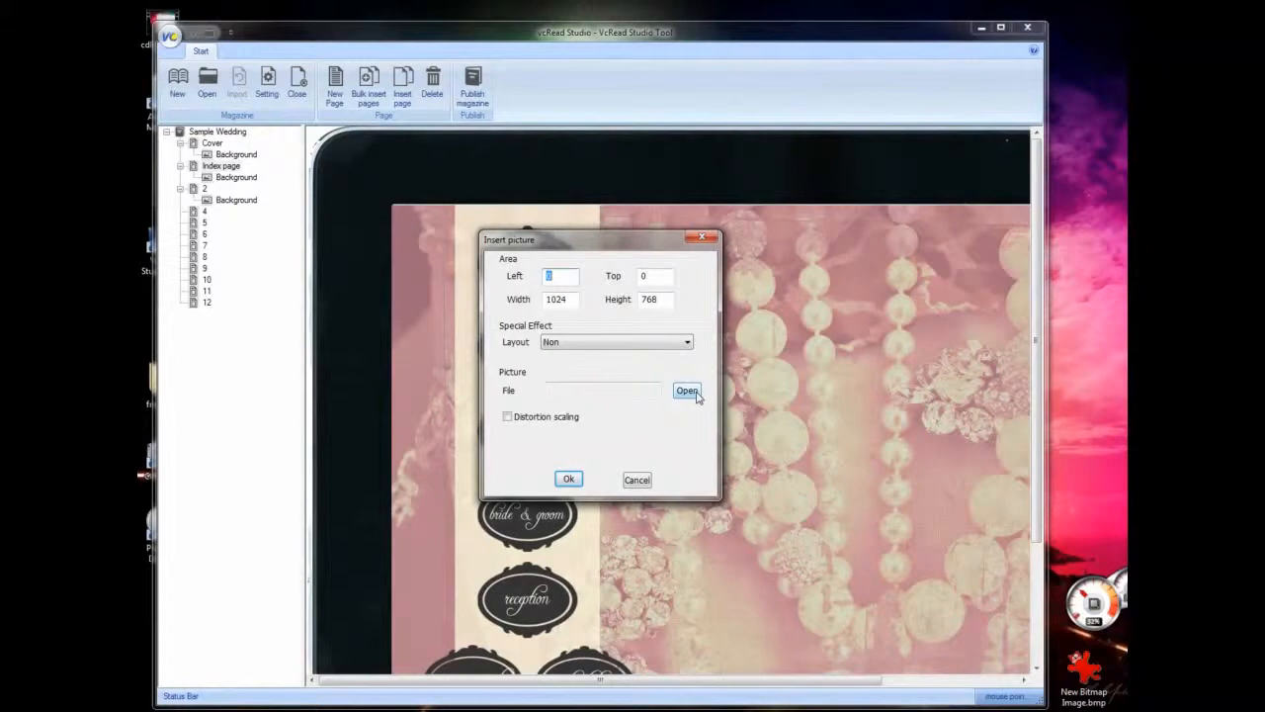
{"action": "left_click", "coordinate": [638, 480]}
- Draw an area of about 63 by 56 near the Index page's lower-right corner and start adding a picture there
{"action": "left_click_drag", "start_coordinate": [1036, 252], "coordinate": [1043, 346]}
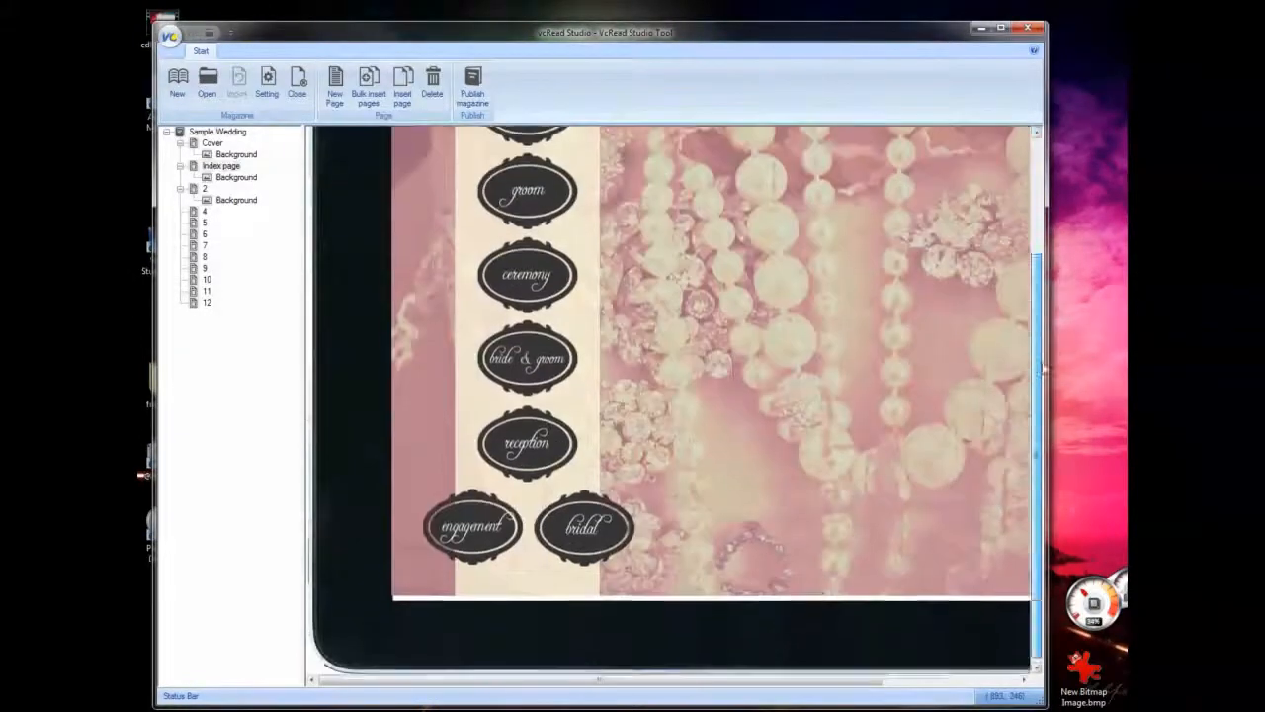
{"action": "left_click_drag", "start_coordinate": [776, 680], "coordinate": [912, 695]}
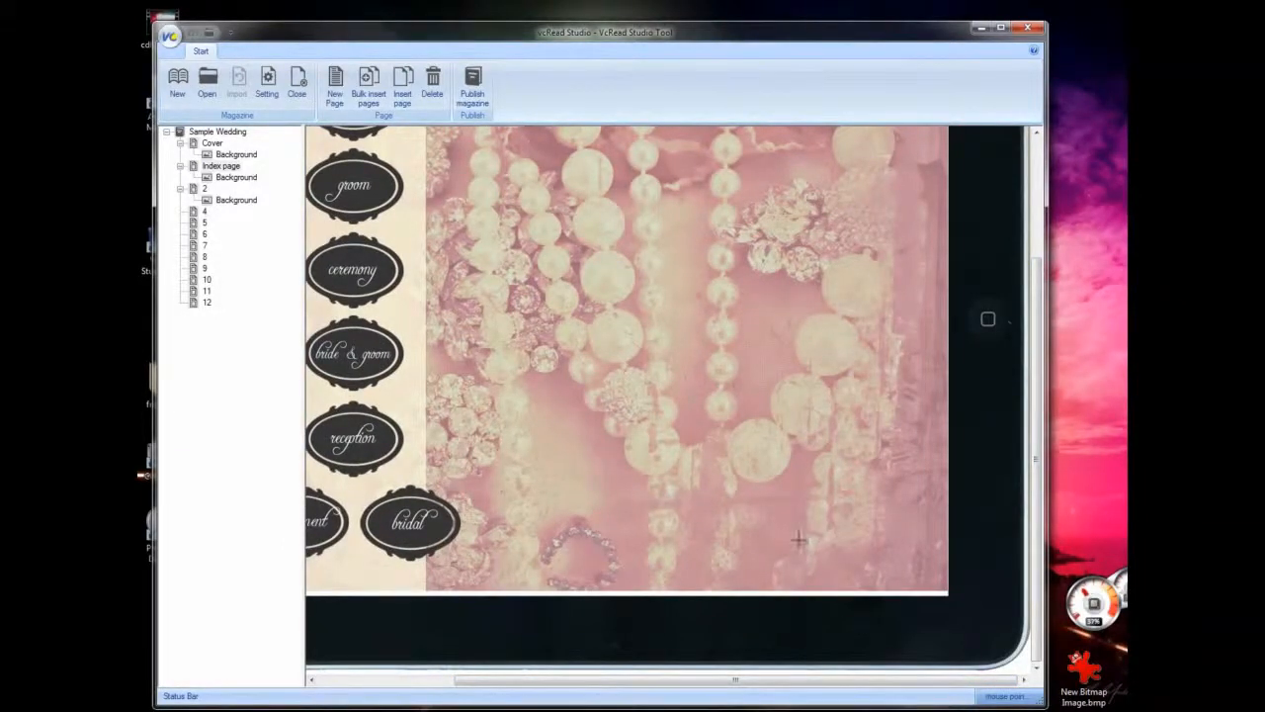
{"action": "left_click_drag", "start_coordinate": [799, 538], "coordinate": [845, 578]}
{"action": "right_click", "coordinate": [825, 556]}
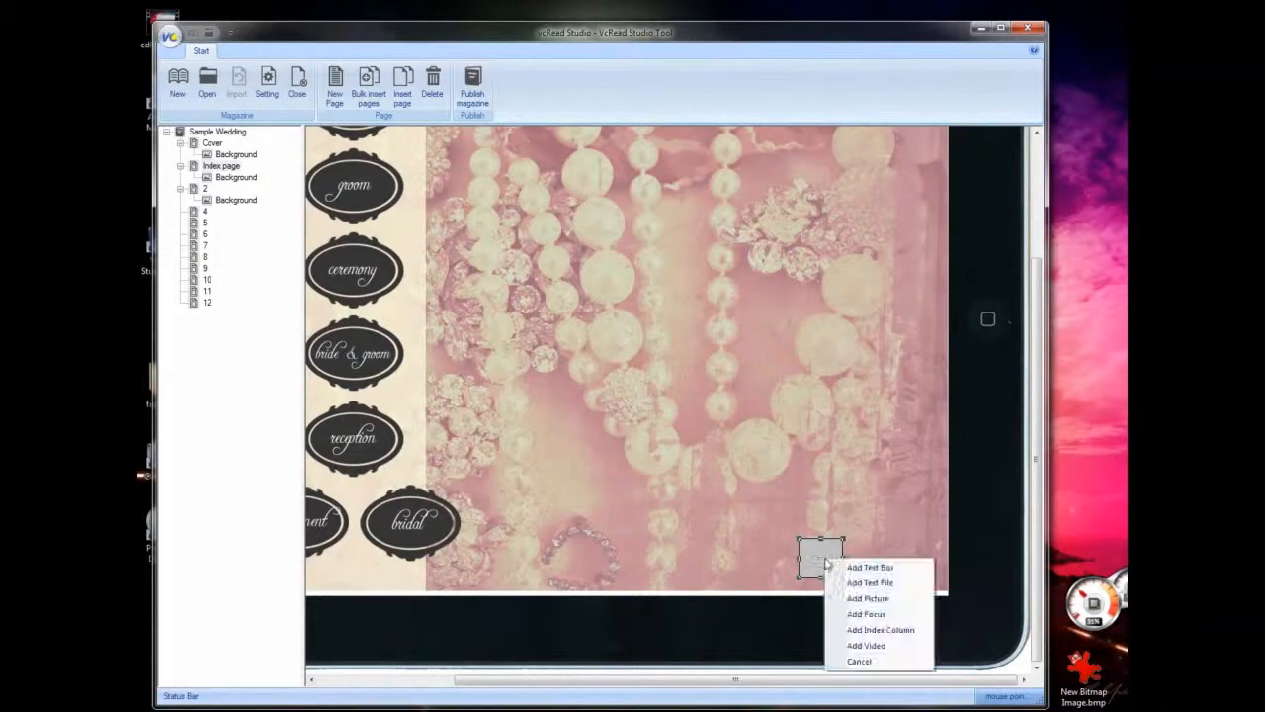
{"action": "left_click", "coordinate": [882, 598]}
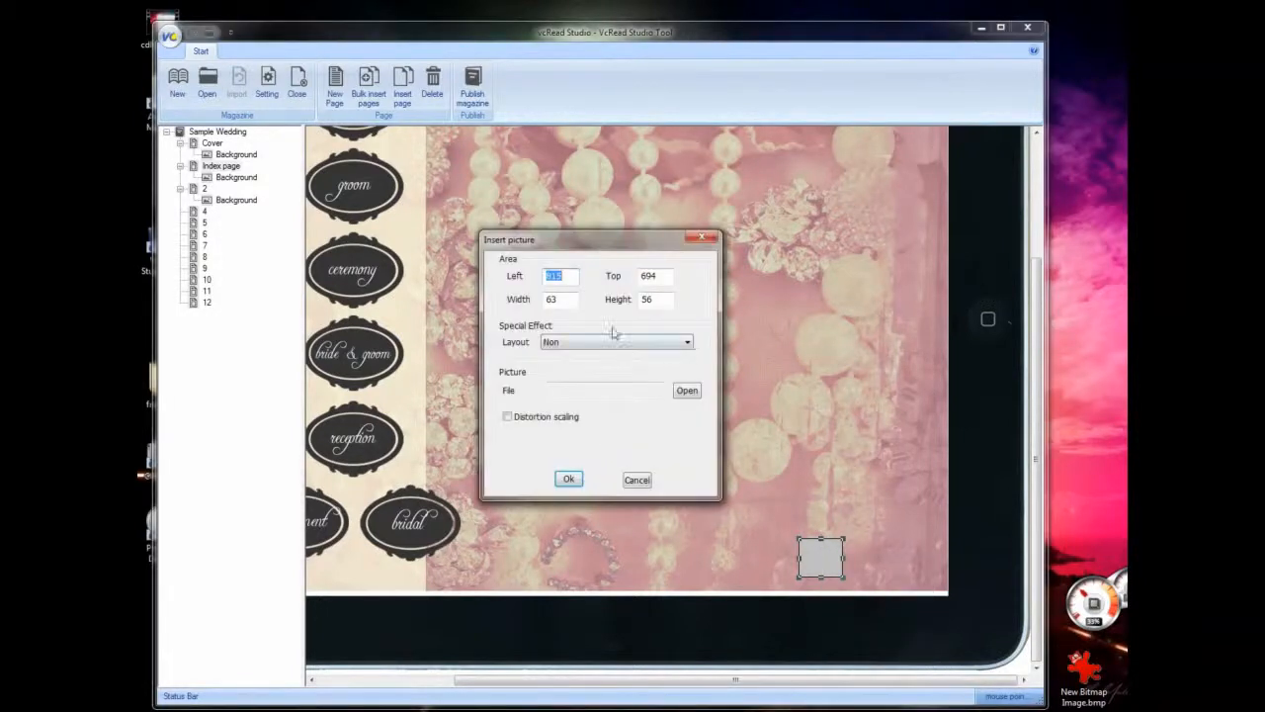
- Choose share_facebook.png from the files_by_page/index folder as the file for the new picture
{"action": "left_click", "coordinate": [687, 391]}
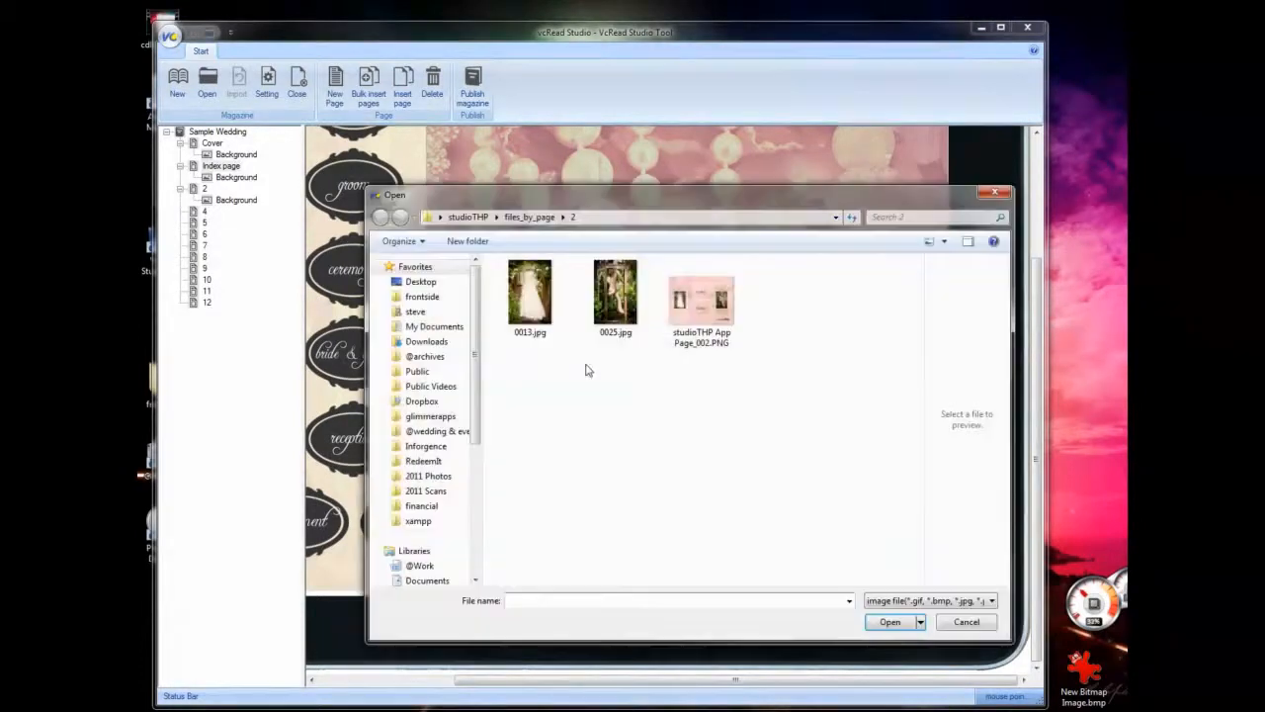
{"action": "left_click", "coordinate": [478, 218]}
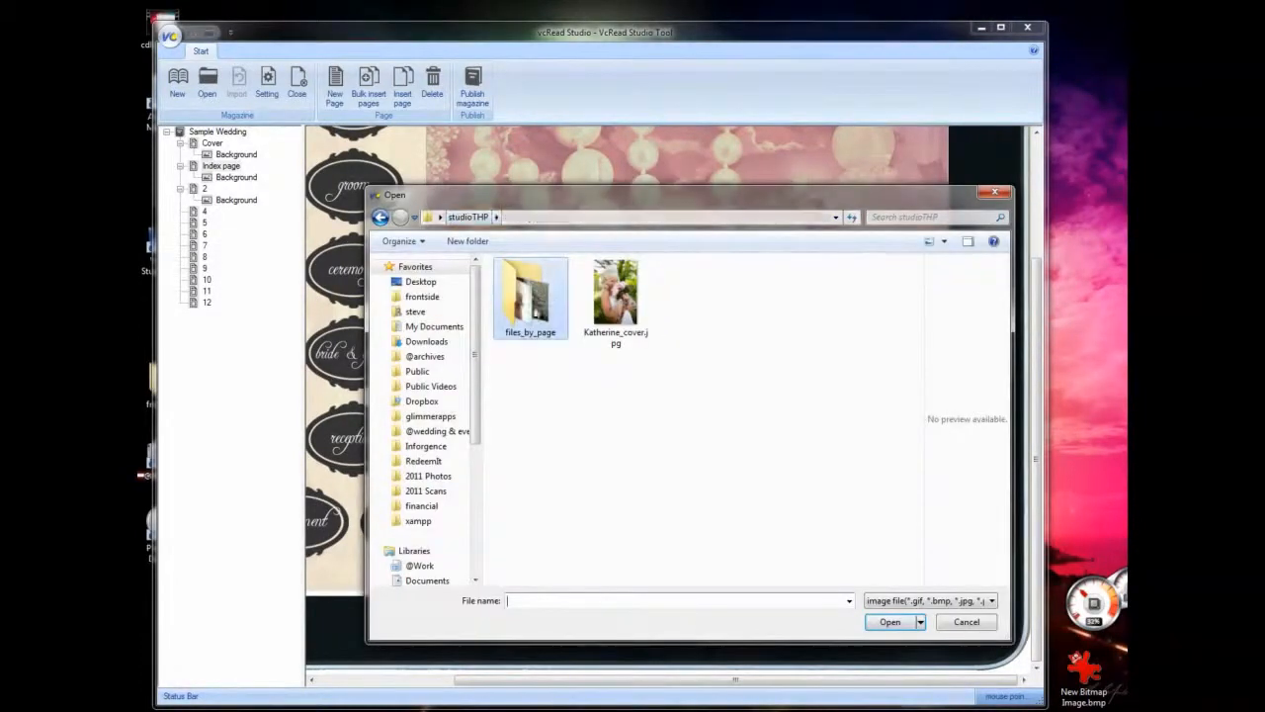
{"action": "double_click", "coordinate": [534, 311]}
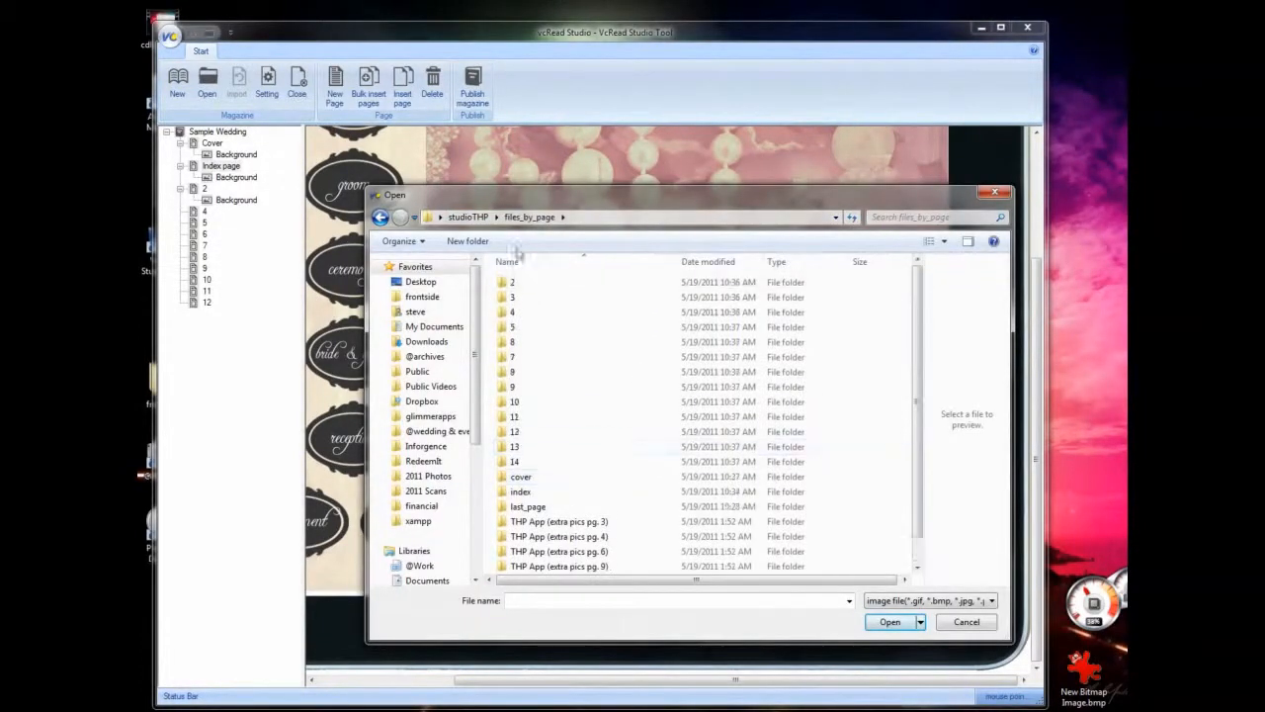
{"action": "double_click", "coordinate": [522, 492]}
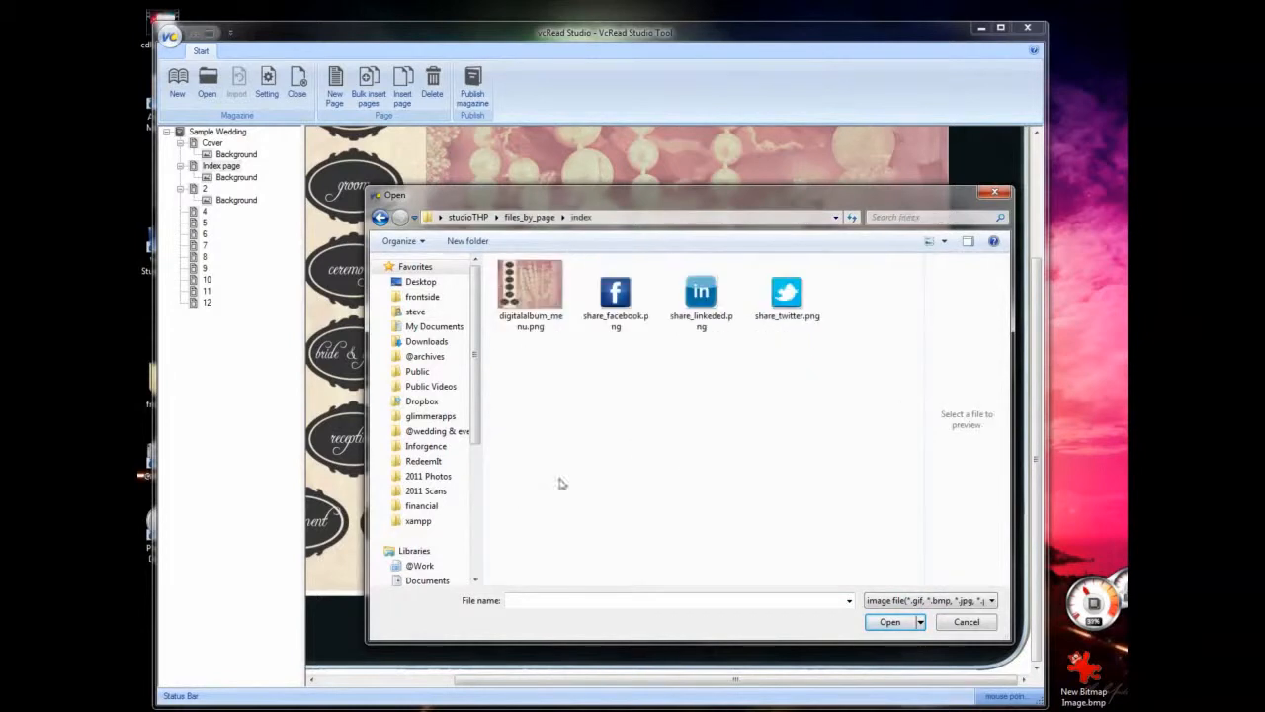
{"action": "left_click", "coordinate": [615, 297]}
{"action": "left_click", "coordinate": [890, 622]}
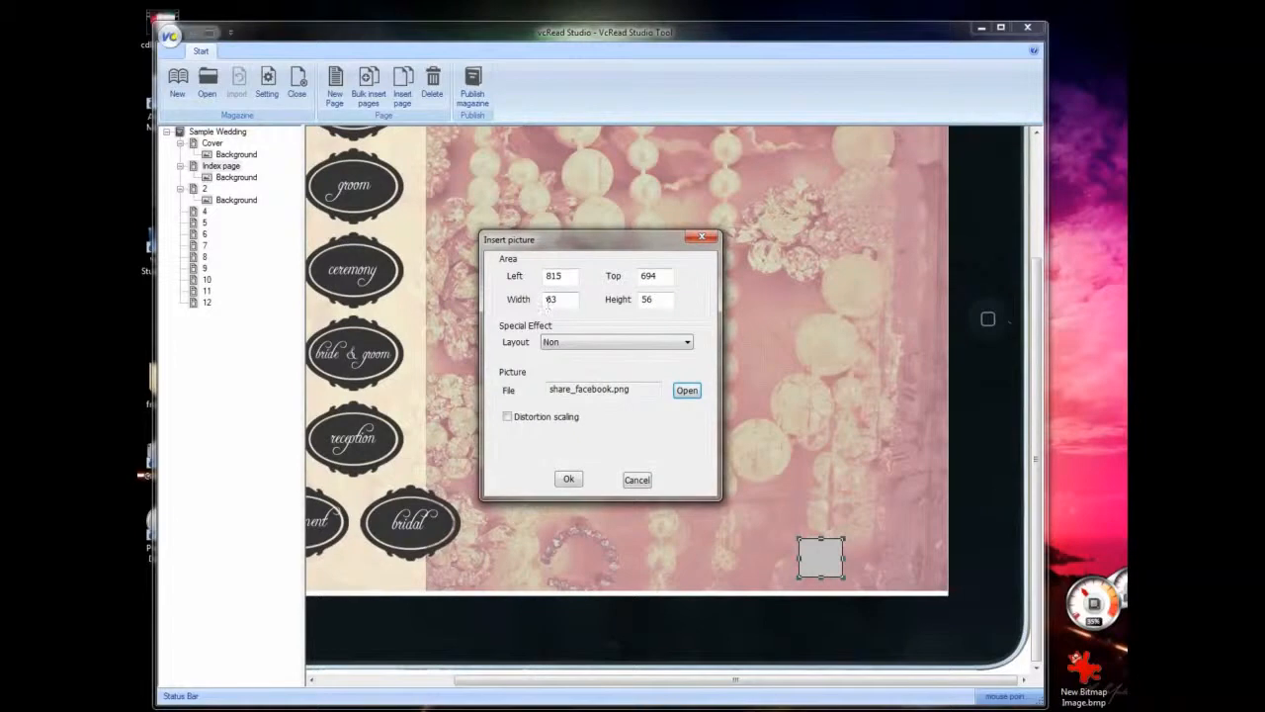
- Check the pixel dimensions of share_facebook.png in the index folder in Windows Explorer, and return to the picture settings in vcRead Studio
{"action": "mouse_move", "coordinate": [306, 709]}
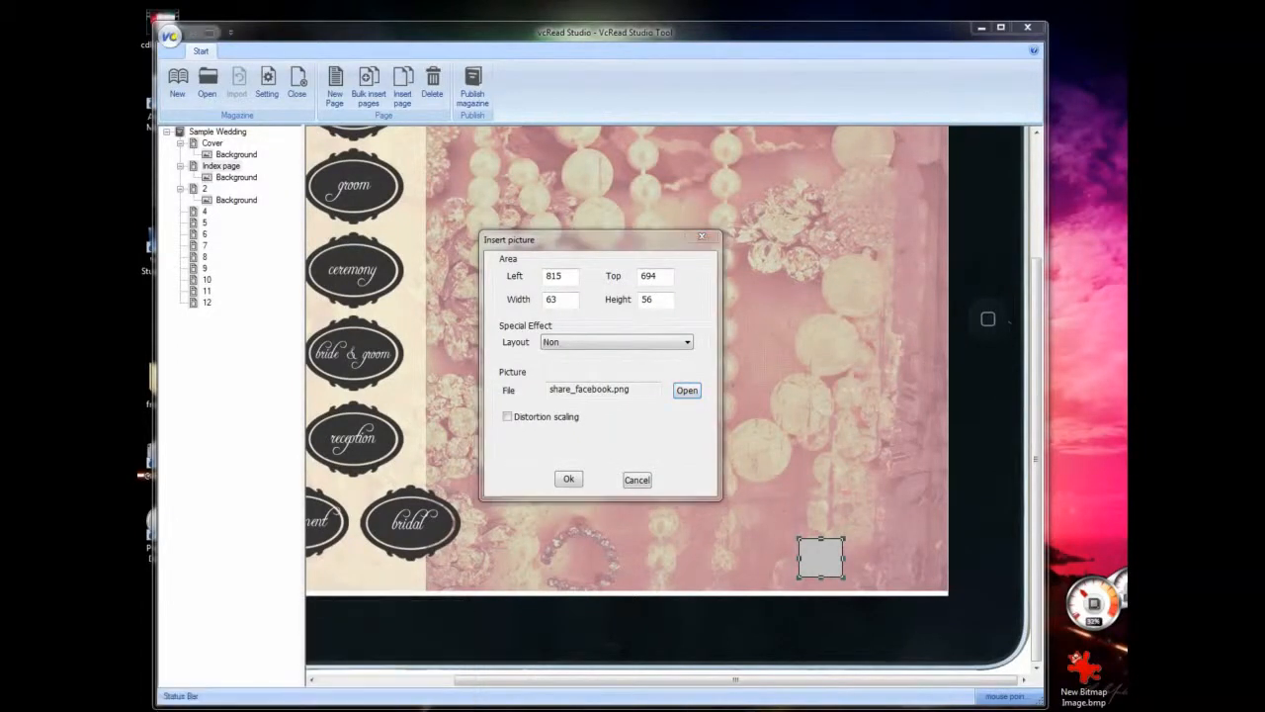
{"action": "left_click", "coordinate": [307, 710]}
{"action": "left_click", "coordinate": [489, 155]}
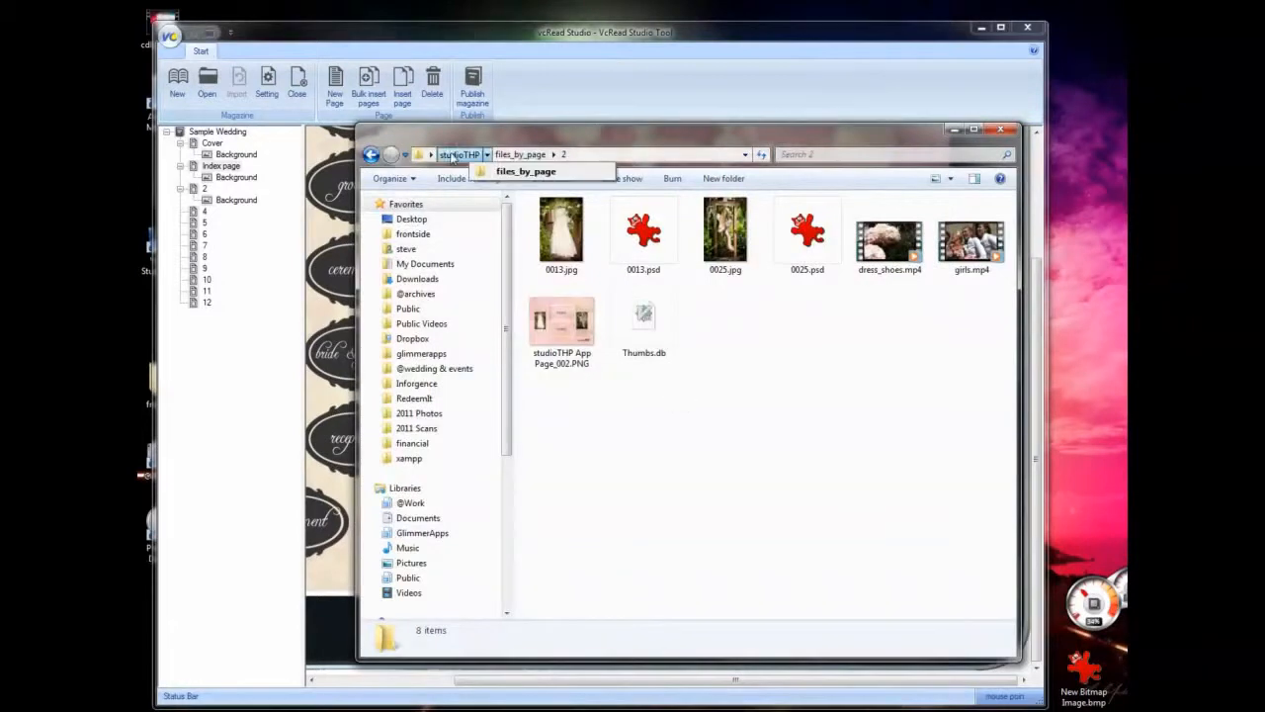
{"action": "mouse_move", "coordinate": [522, 159]}
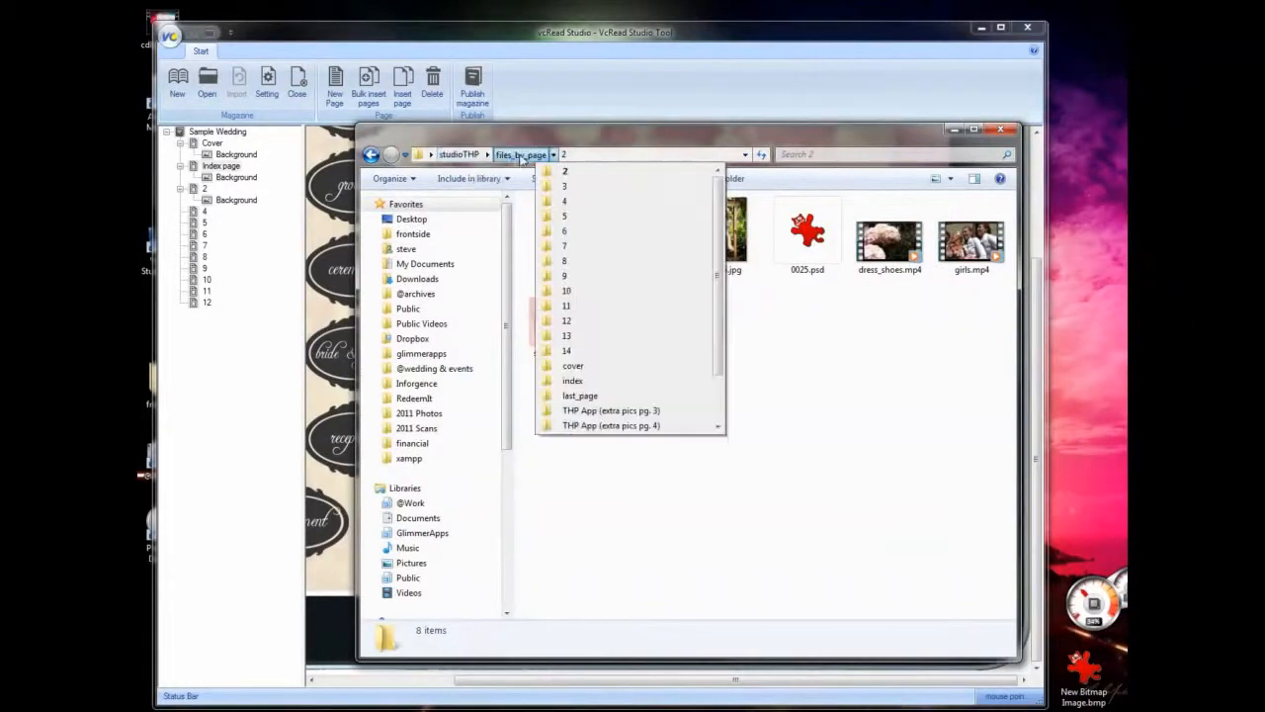
{"action": "left_click", "coordinate": [578, 380]}
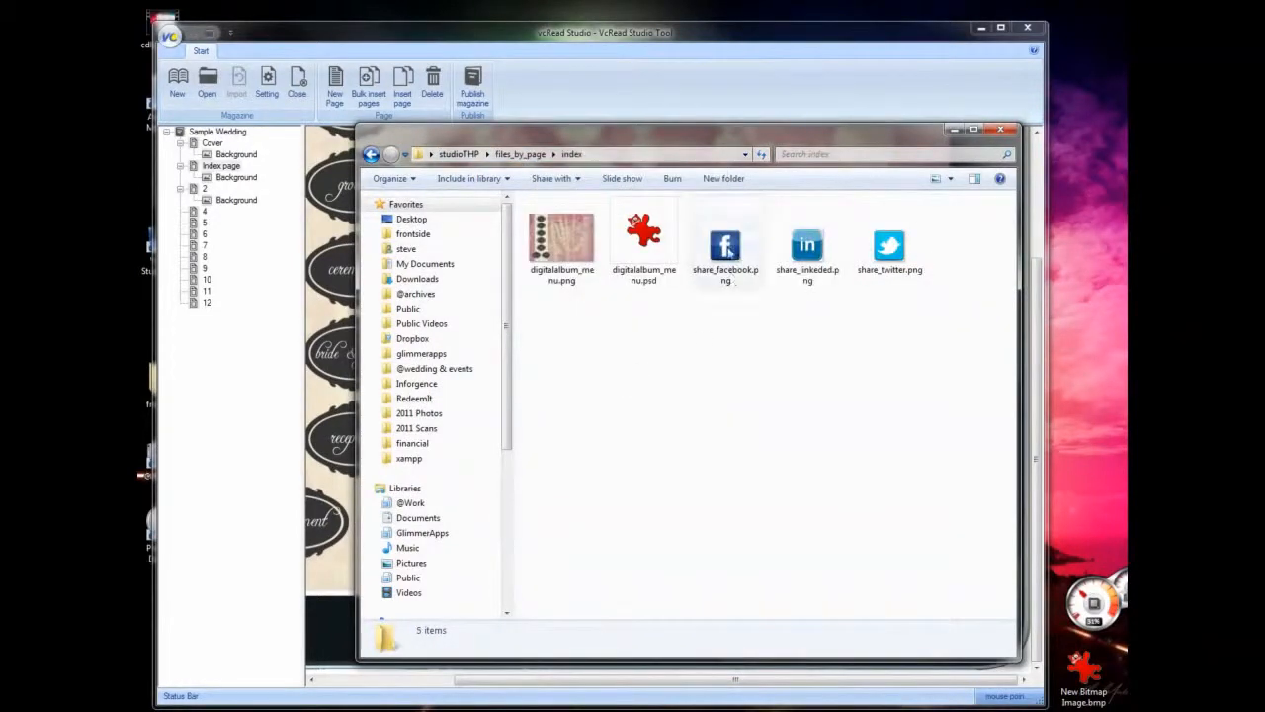
{"action": "left_click", "coordinate": [727, 252]}
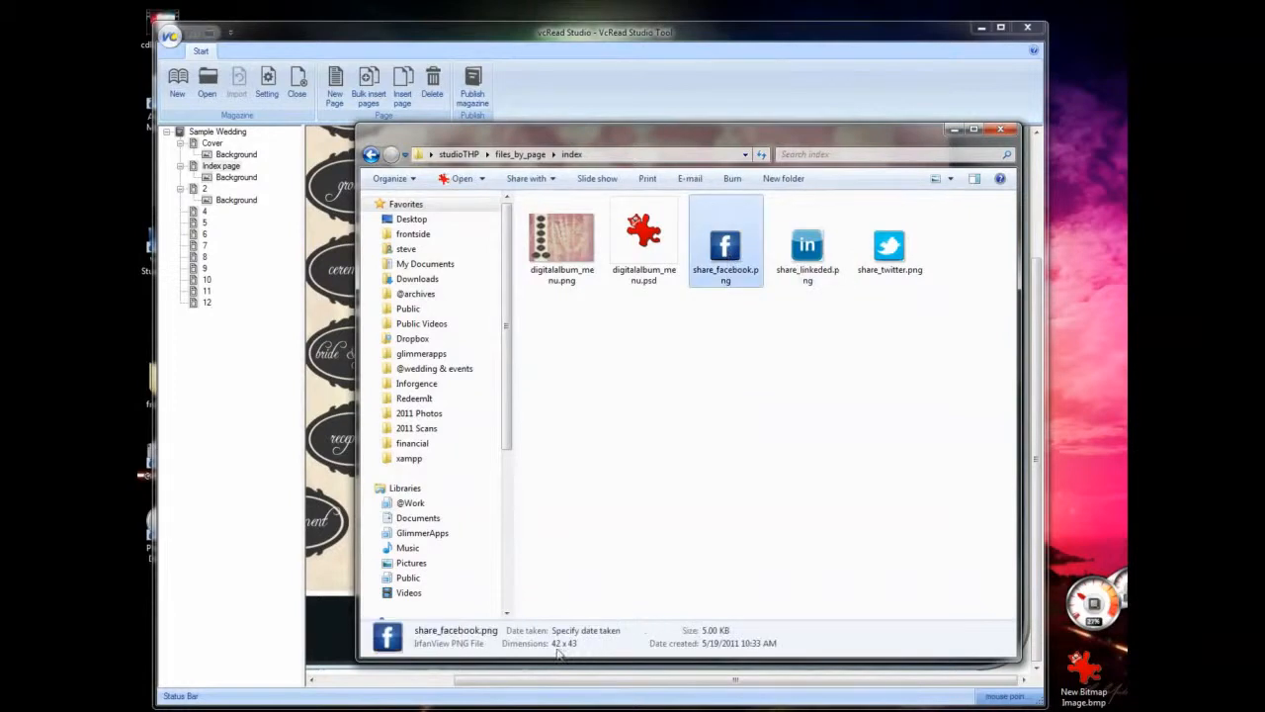
{"action": "left_click", "coordinate": [710, 45]}
- Set the Facebook picture's width to 42 and height to 43, and insert it on the Index page
{"action": "double_click", "coordinate": [568, 300]}
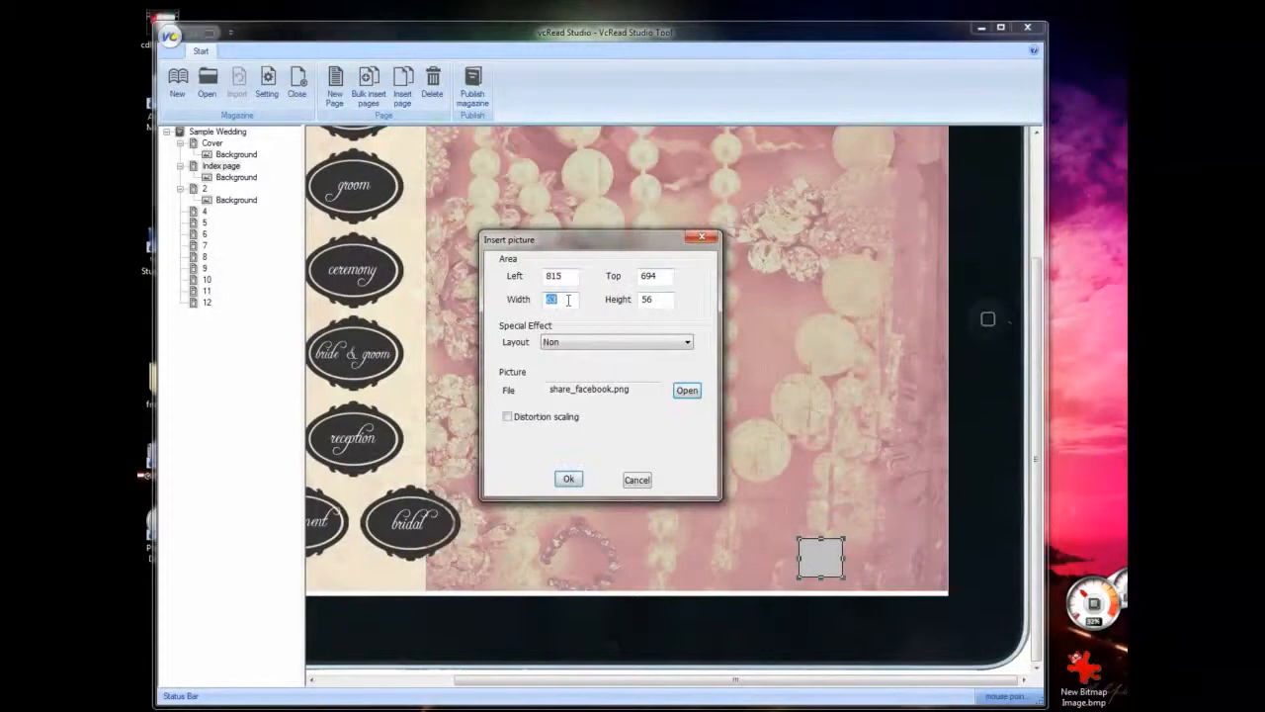
{"action": "type", "text": "42"}
{"action": "double_click", "coordinate": [652, 300]}
{"action": "type", "text": "43"}
{"action": "left_click", "coordinate": [569, 480]}
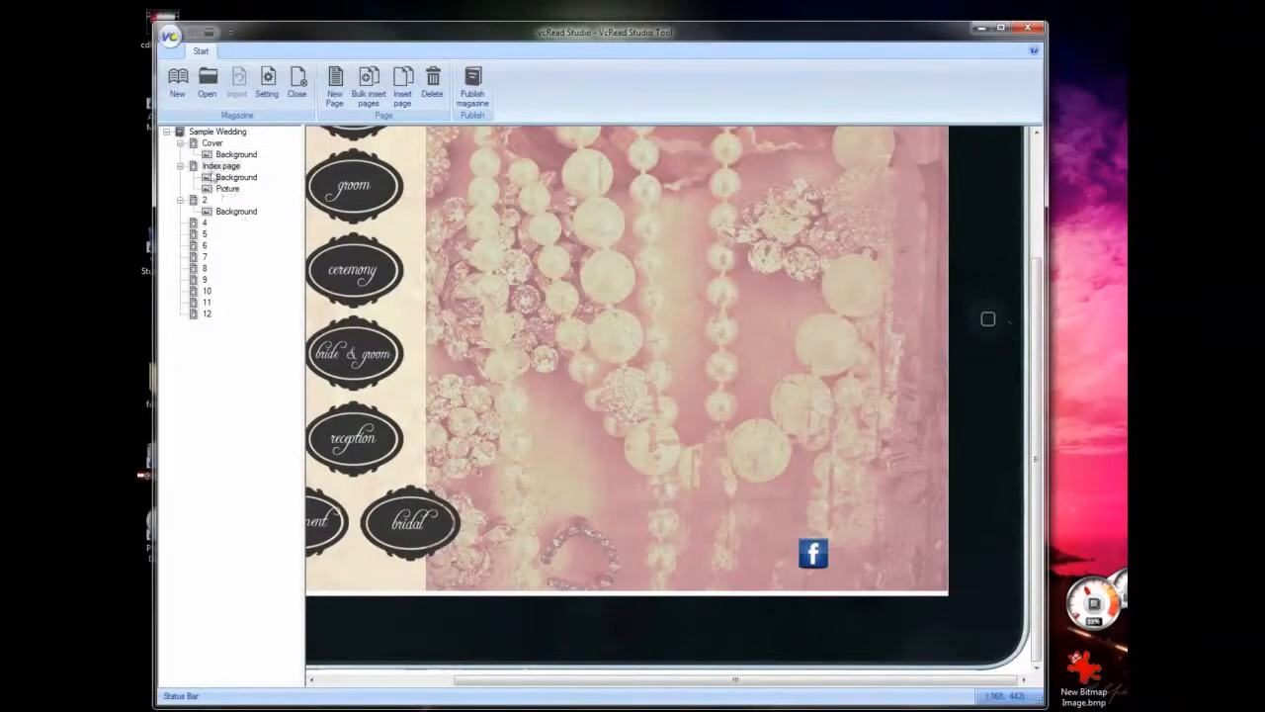
- Review the settings of the Facebook picture on the Index page and close them without changes
{"action": "left_click", "coordinate": [219, 190]}
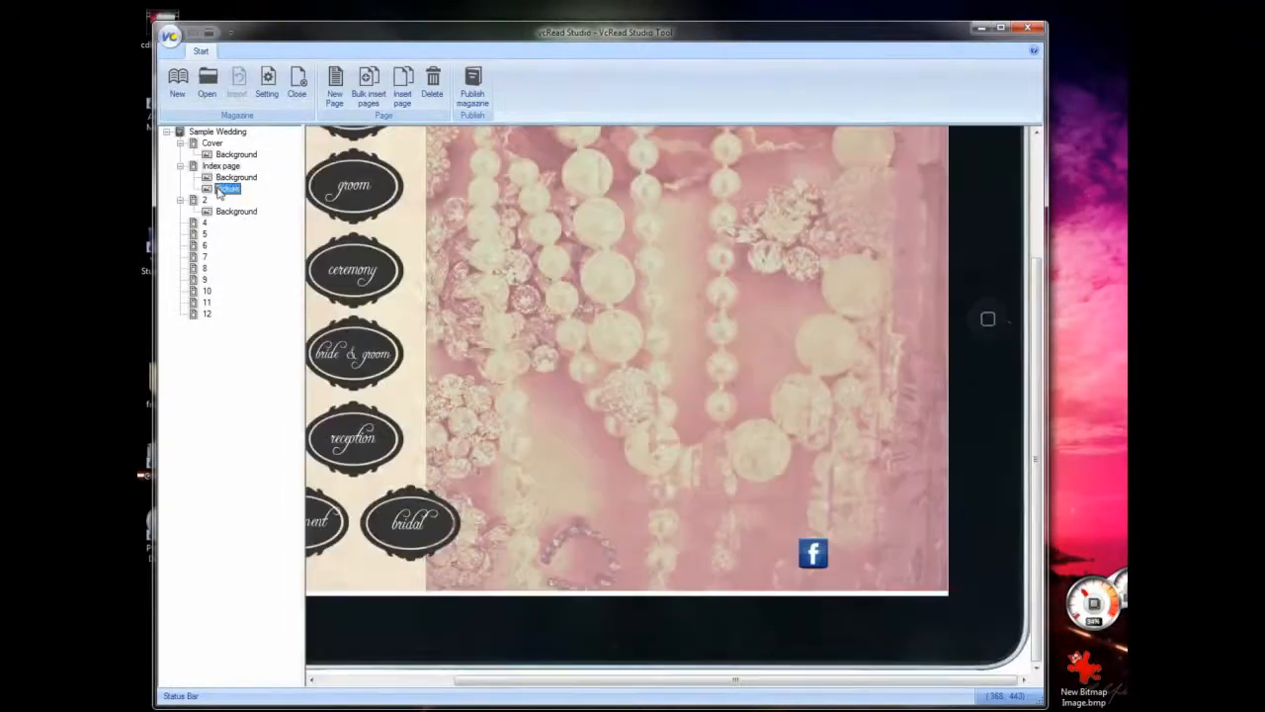
{"action": "right_click", "coordinate": [222, 190]}
{"action": "left_click", "coordinate": [247, 197]}
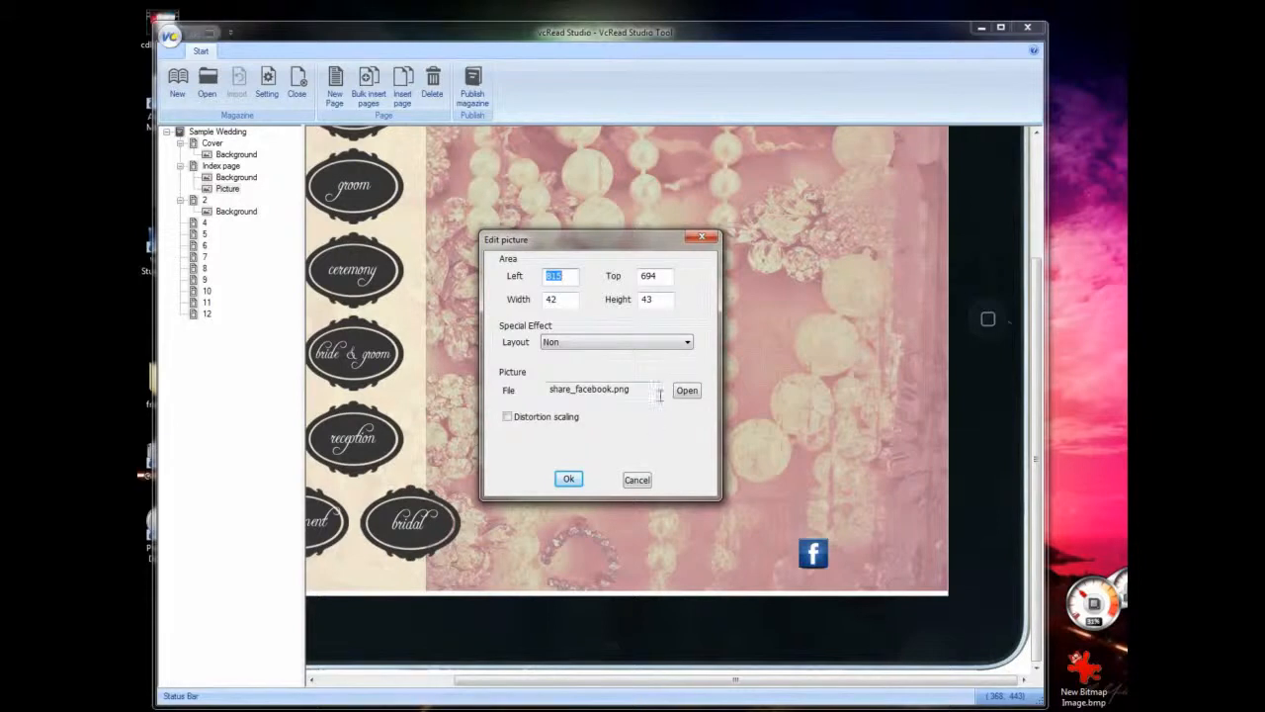
{"action": "left_click", "coordinate": [638, 481]}
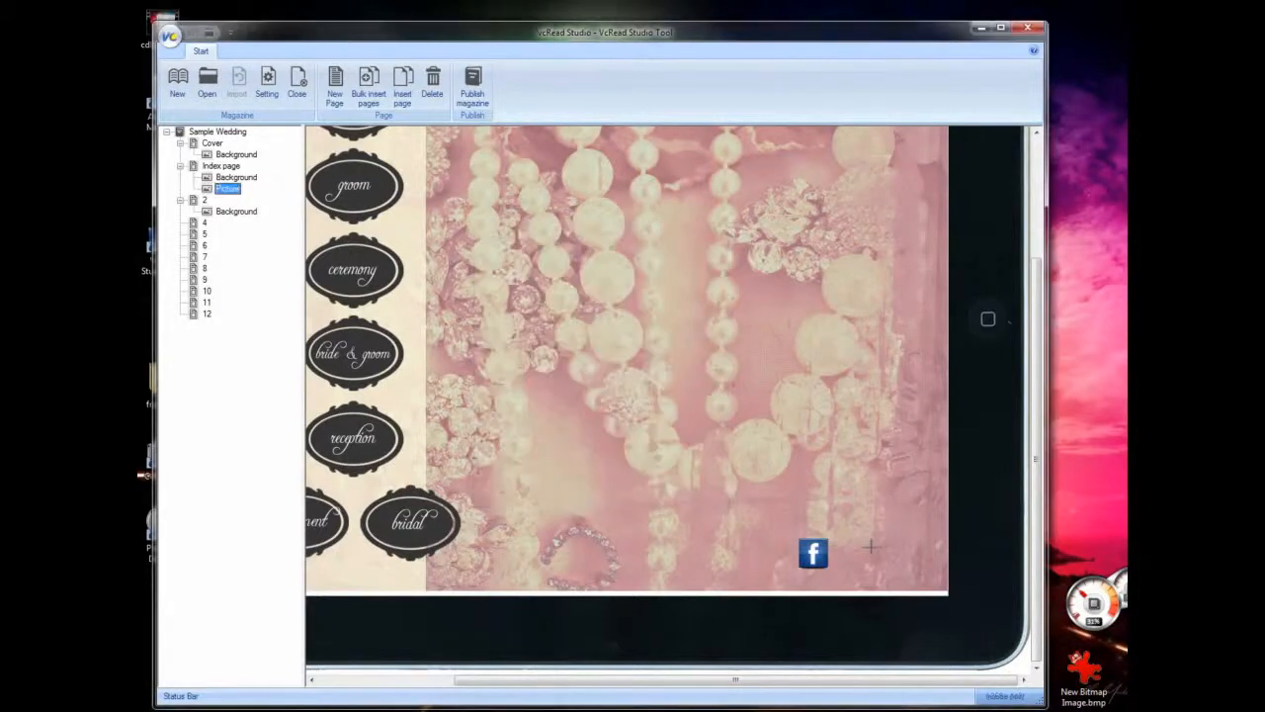
- Draw an area of about 48 by 45 beside the Facebook icon, start adding a picture there, and set its top to 694
{"action": "left_click_drag", "start_coordinate": [836, 538], "coordinate": [870, 571]}
{"action": "left_click", "coordinate": [222, 167]}
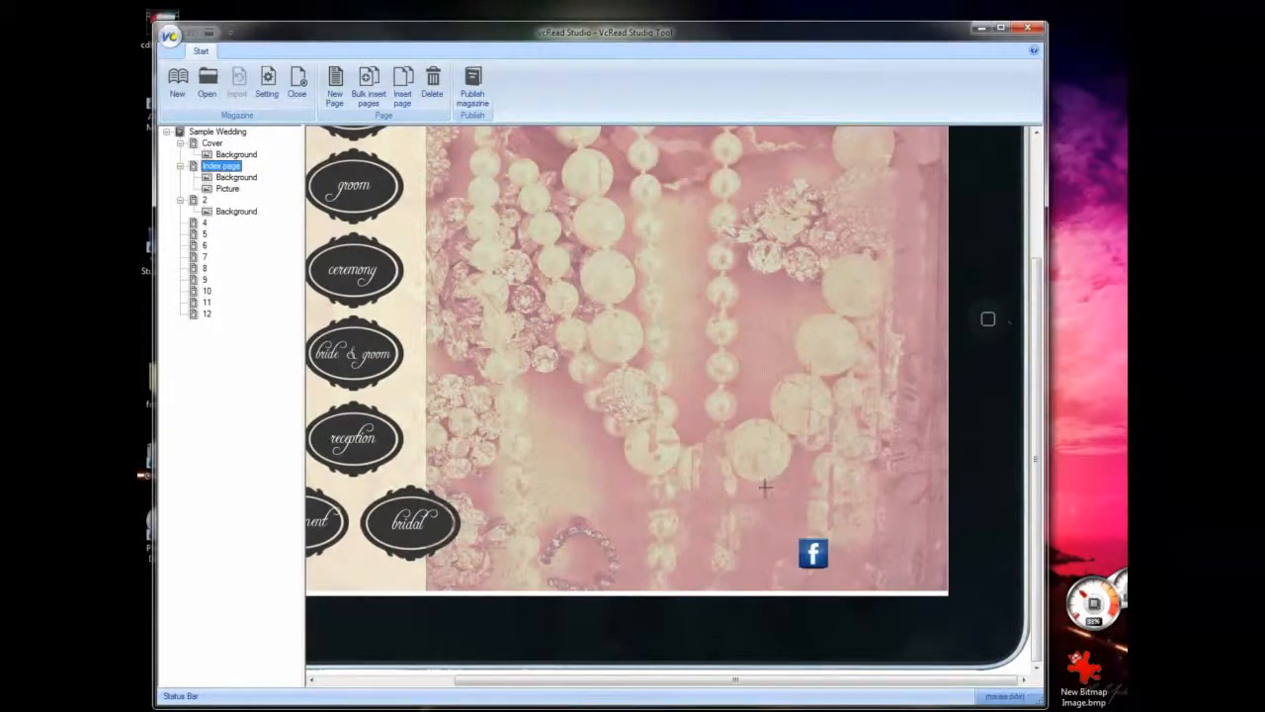
{"action": "left_click_drag", "start_coordinate": [836, 539], "coordinate": [870, 570]}
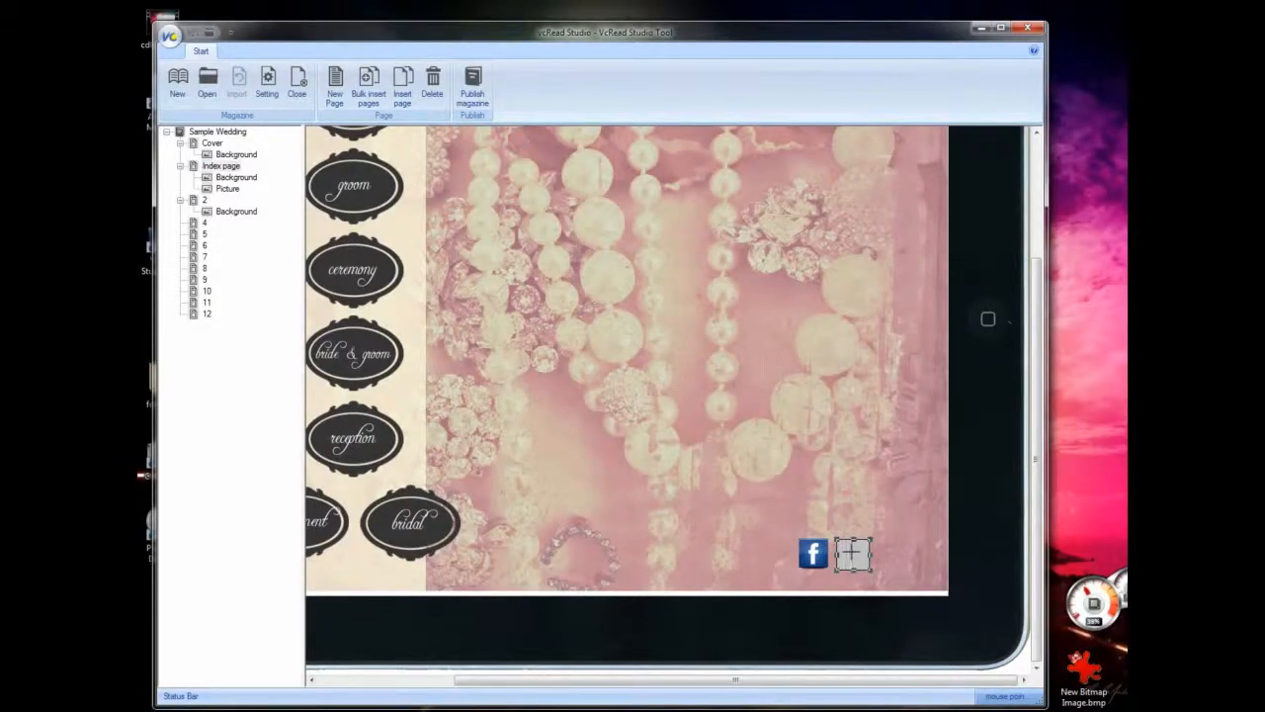
{"action": "right_click", "coordinate": [854, 556]}
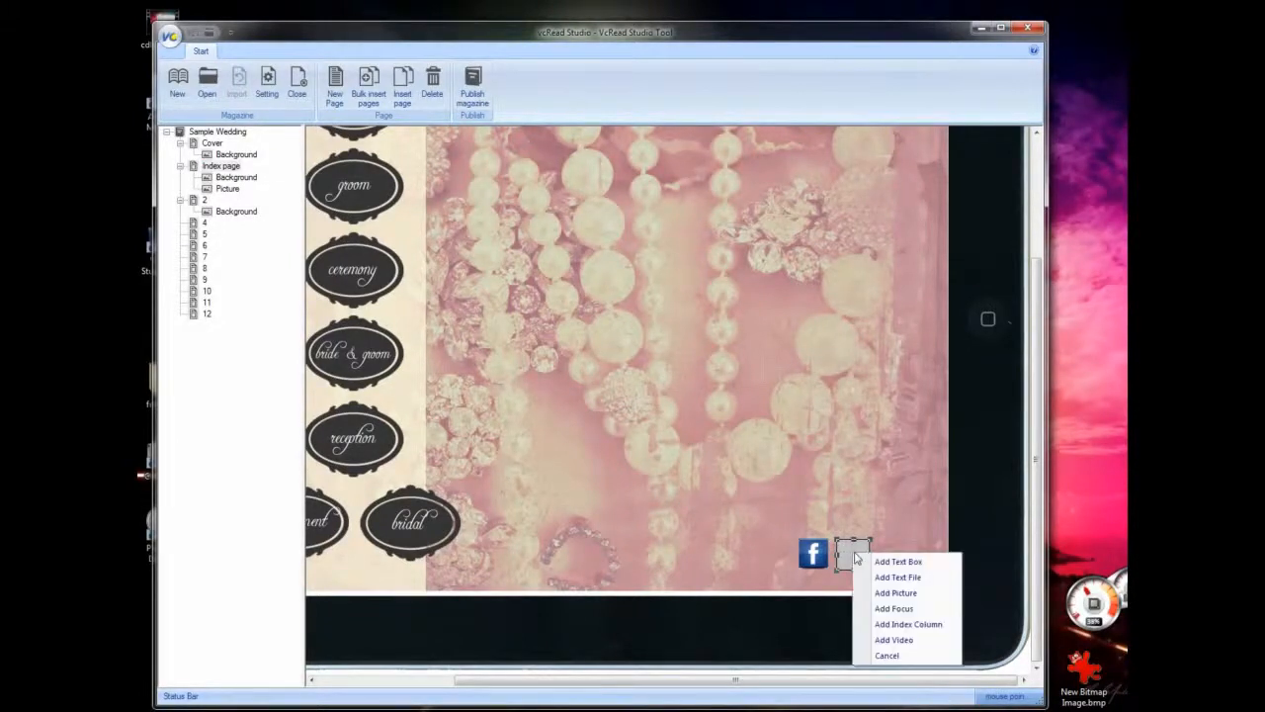
{"action": "left_click", "coordinate": [896, 594]}
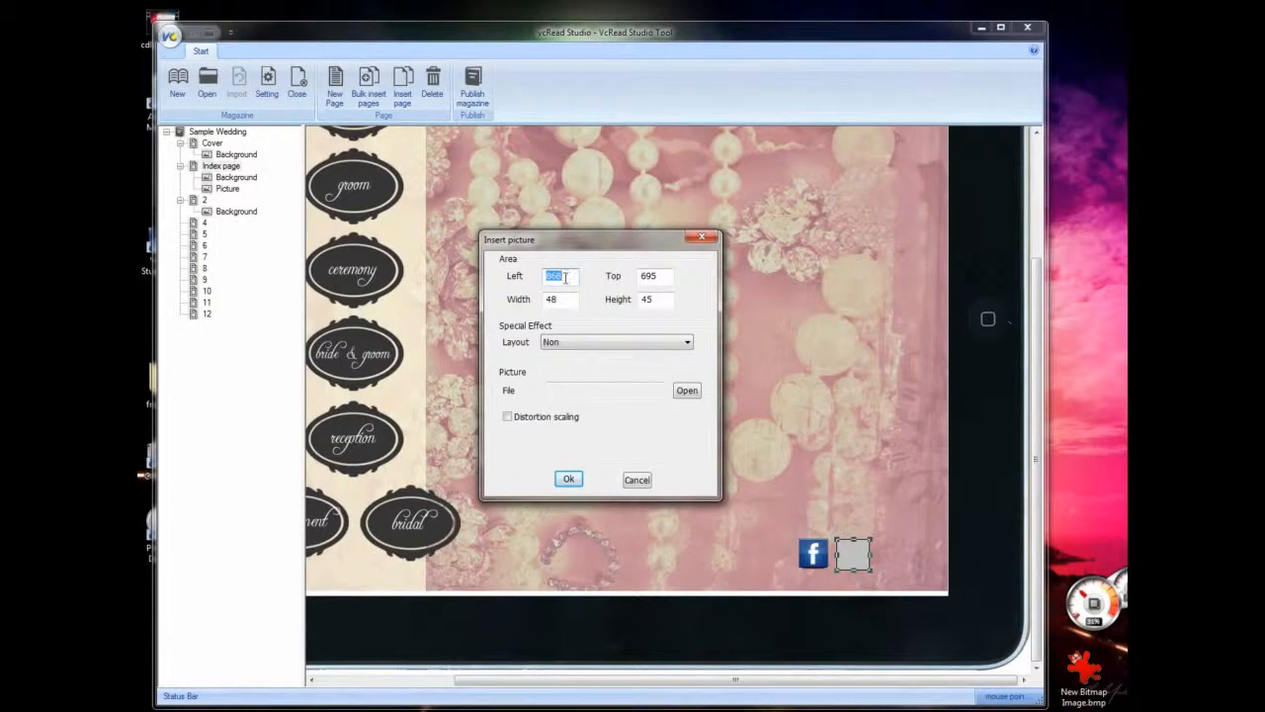
{"action": "double_click", "coordinate": [668, 278]}
{"action": "type", "text": "69"}
- Check the pixel dimensions of share_twitter.png in the index folder in Windows Explorer, and return to the picture settings in vcRead Studio
{"action": "mouse_move", "coordinate": [306, 710]}
{"action": "left_click", "coordinate": [373, 687]}
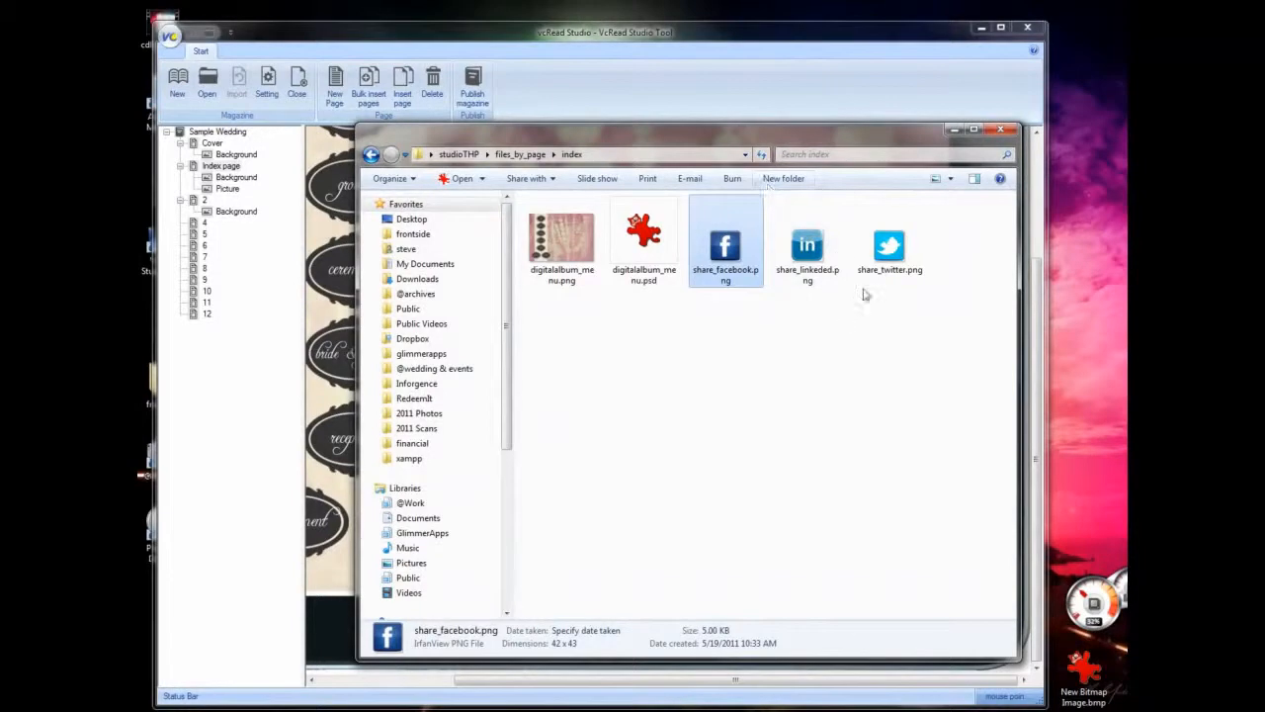
{"action": "left_click", "coordinate": [885, 259]}
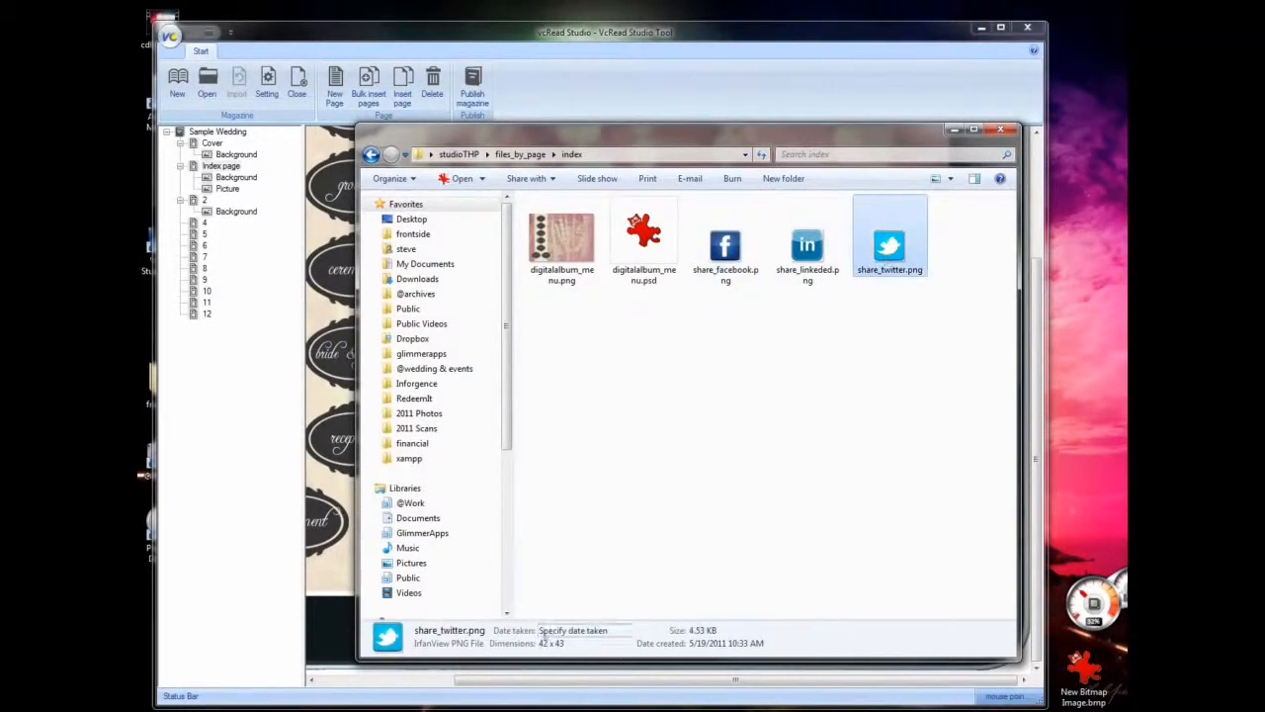
{"action": "left_click", "coordinate": [954, 130]}
- Set the new picture's width to 42 and height to 43, and try to insert it without a file
{"action": "double_click", "coordinate": [572, 297]}
{"action": "type", "text": "42"}
{"action": "double_click", "coordinate": [664, 299]}
{"action": "type", "text": "42"}
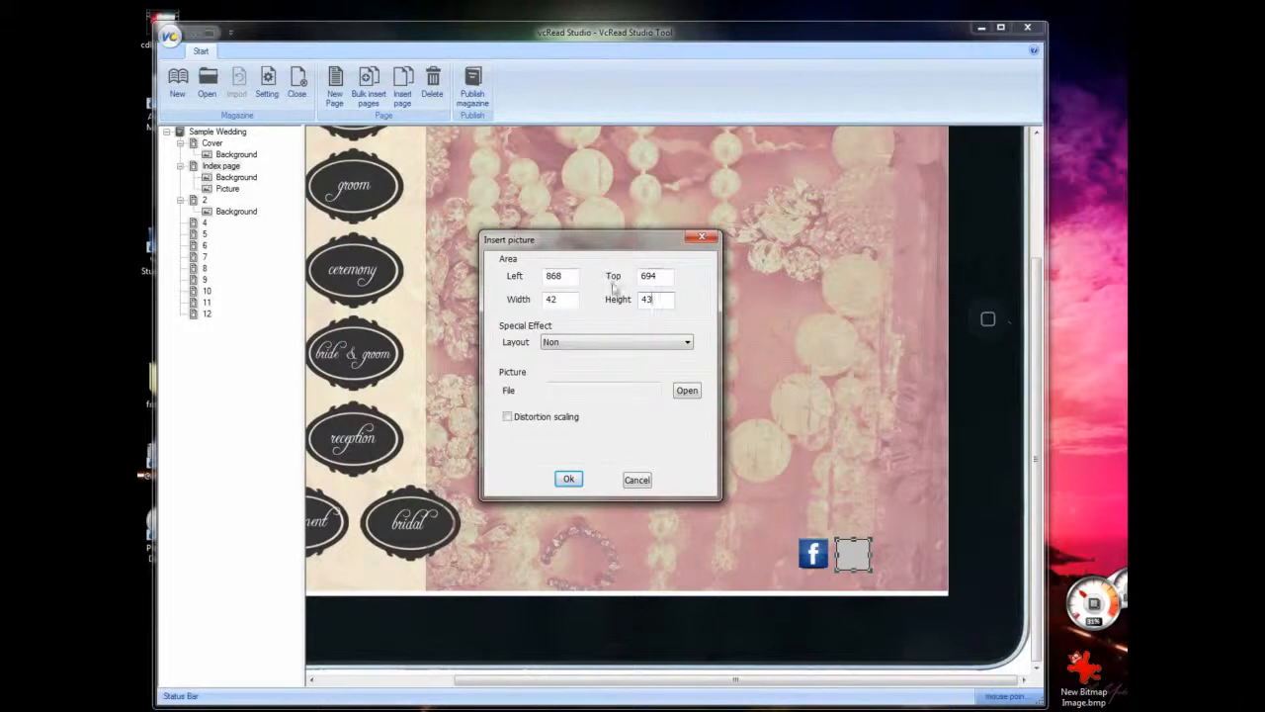
{"action": "left_click", "coordinate": [572, 478]}
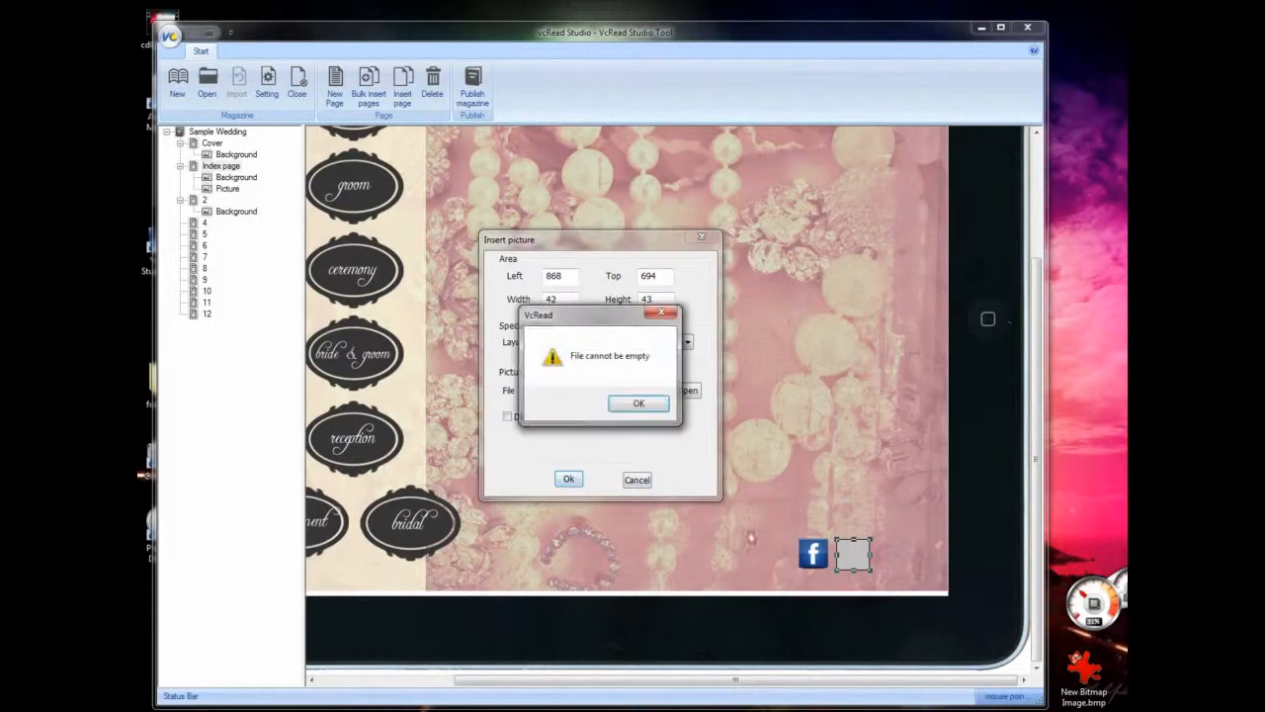
{"action": "left_click", "coordinate": [638, 406]}
- Choose share_twitter.png as the picture file and insert it on the Index page
{"action": "left_click", "coordinate": [687, 390]}
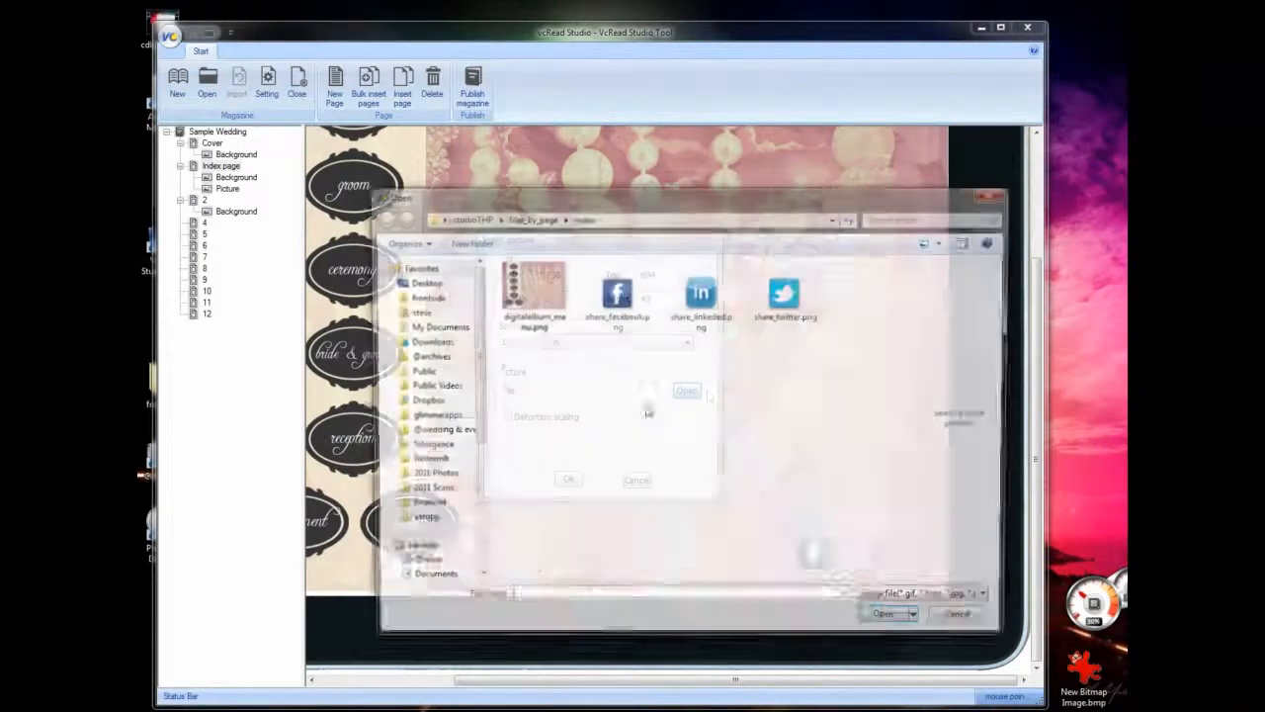
{"action": "left_click", "coordinate": [792, 302]}
{"action": "left_click", "coordinate": [890, 622]}
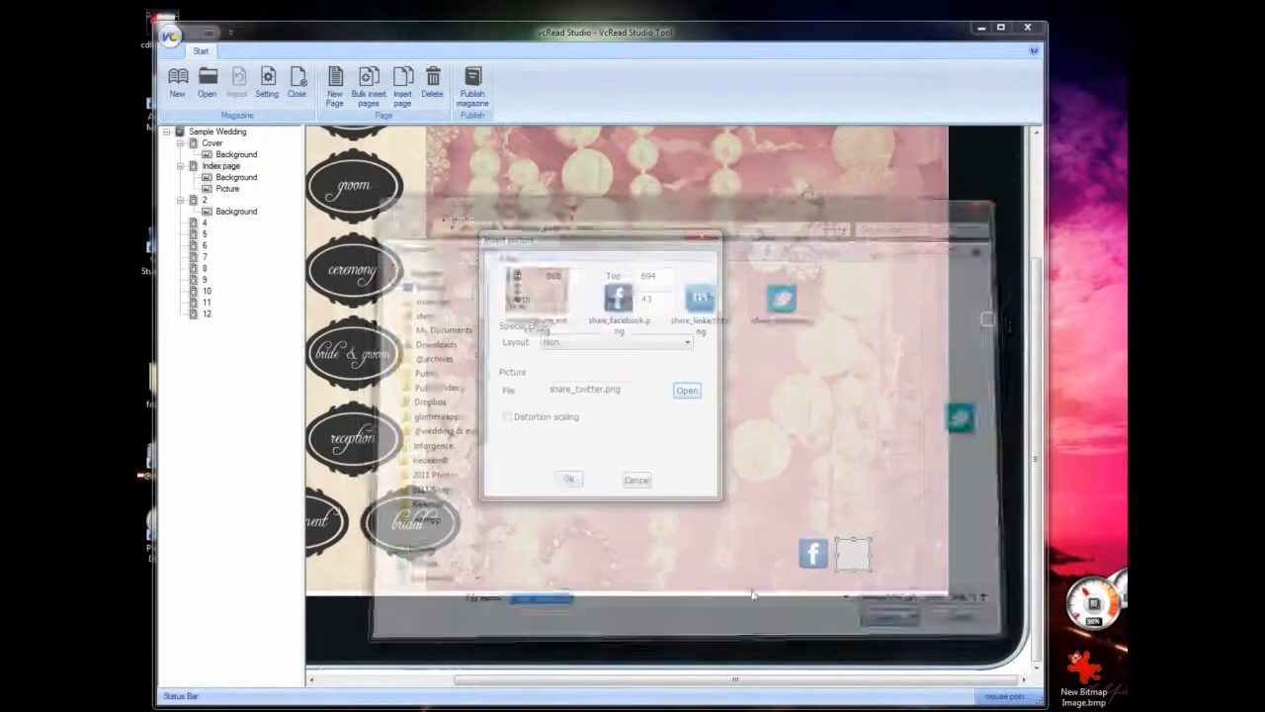
{"action": "left_click", "coordinate": [569, 479]}
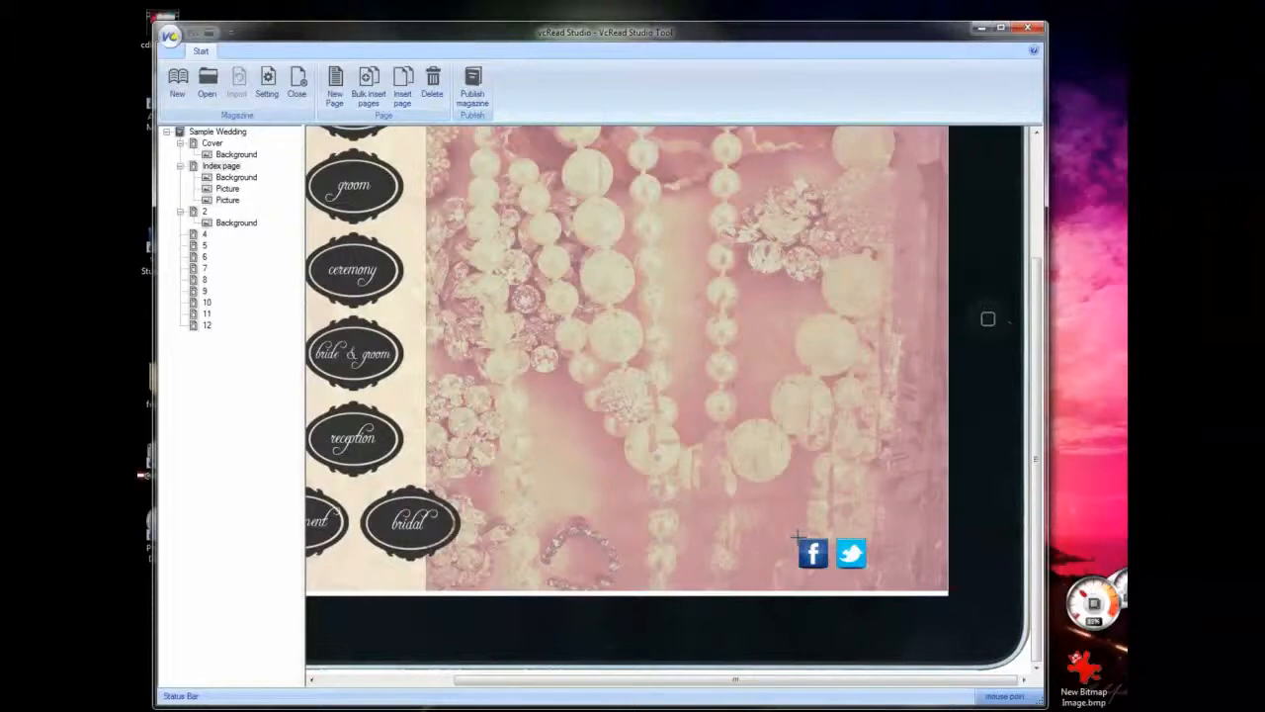
- Draw an area of about 49 by 54 over the Facebook icon on the Index page and start adding a focus there
{"action": "left_click", "coordinate": [221, 168]}
{"action": "left_click_drag", "start_coordinate": [797, 535], "coordinate": [833, 573]}
{"action": "right_click", "coordinate": [820, 557]}
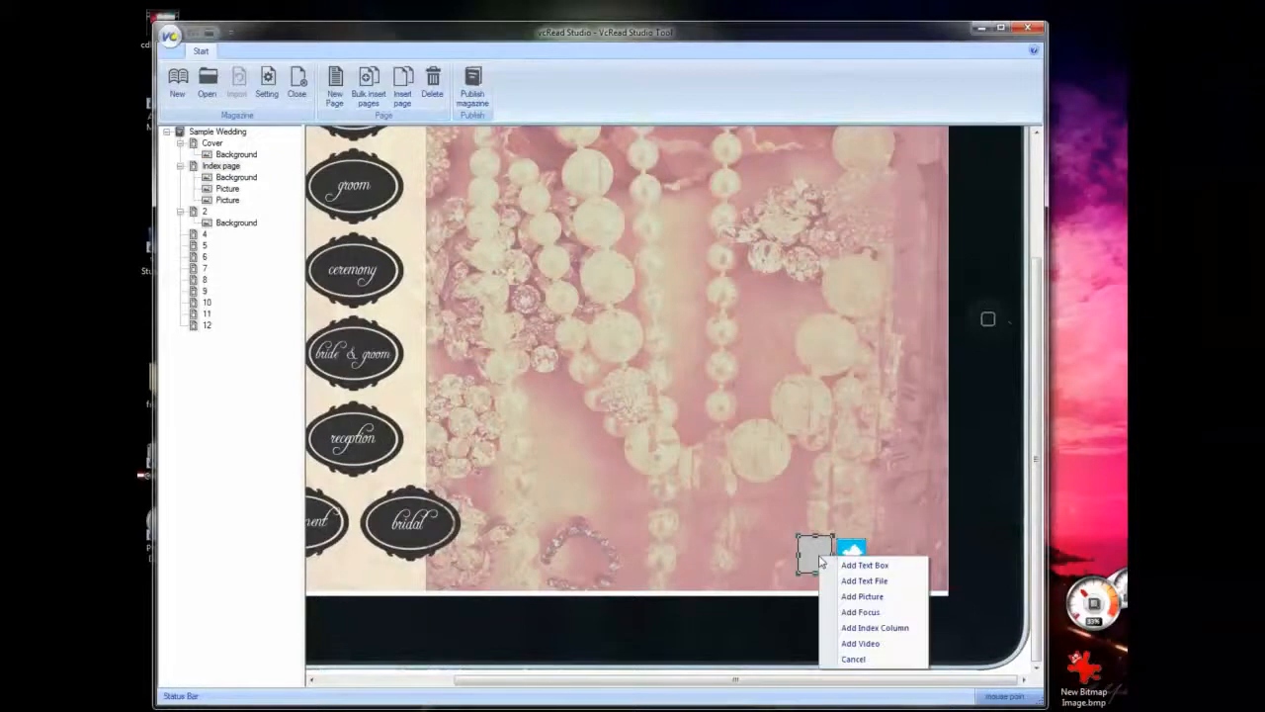
{"action": "left_click", "coordinate": [873, 620]}
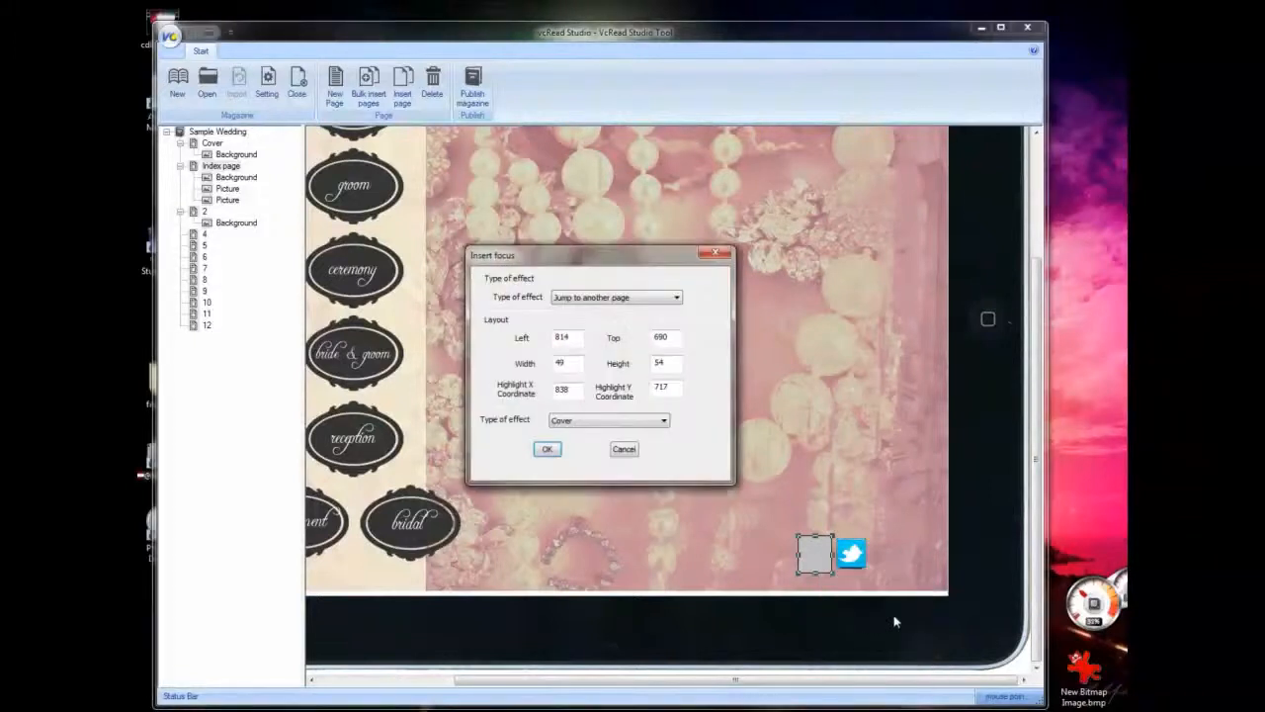
{"action": "left_click", "coordinate": [592, 300]}
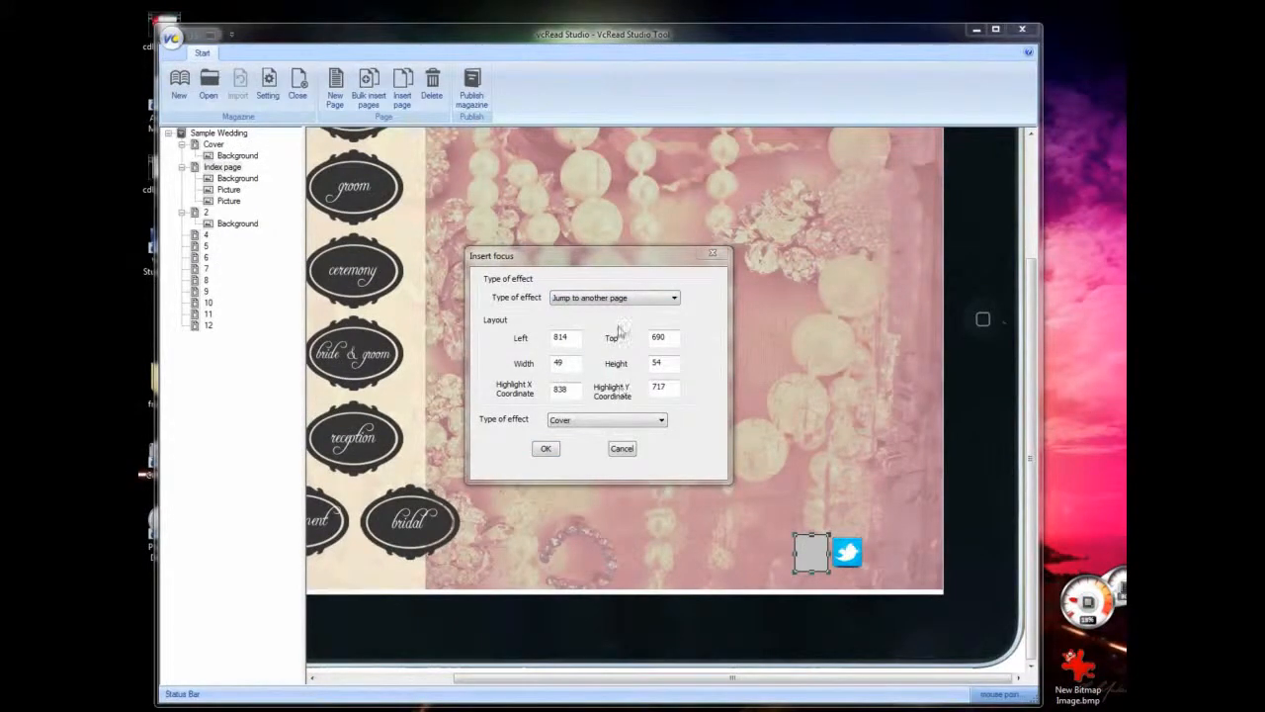
{"action": "left_click", "coordinate": [645, 298]}
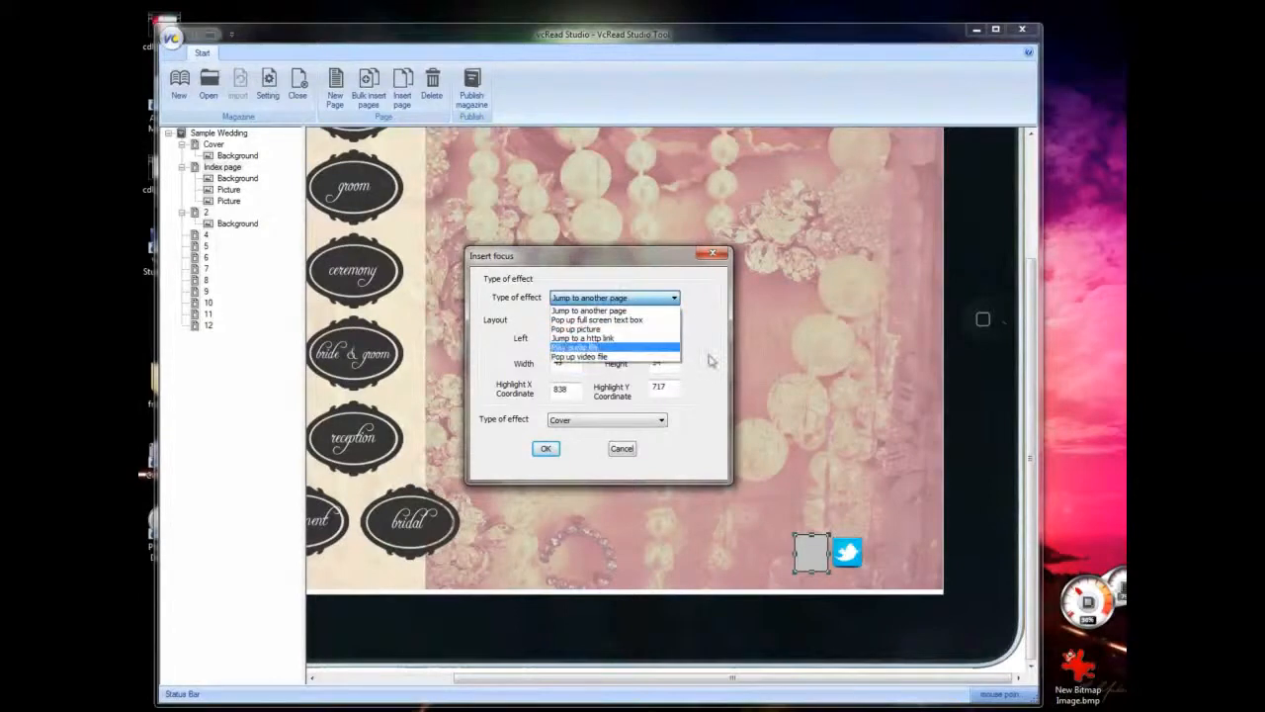
{"action": "left_click", "coordinate": [591, 338]}
{"action": "left_click", "coordinate": [574, 418]}
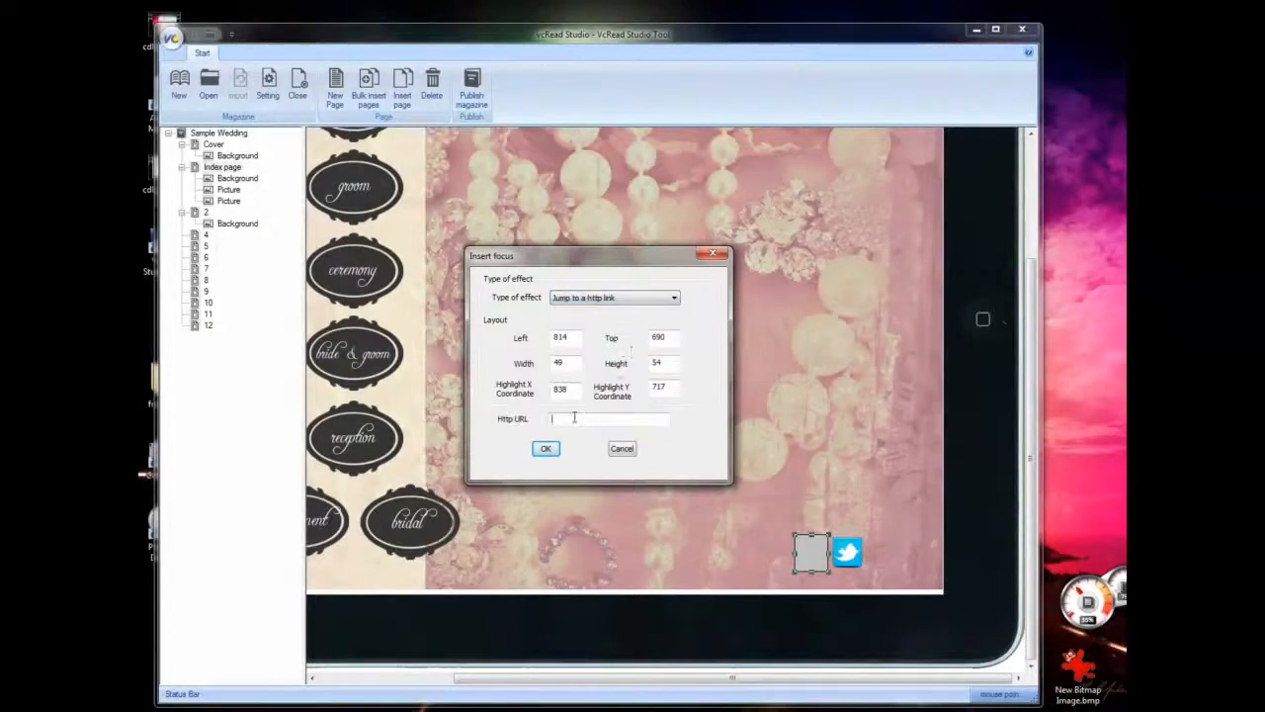
{"action": "type", "text": "gh"}
{"action": "type", "text": "h"}
{"action": "type", "text": "ttp://www.glimmerapie.com"}
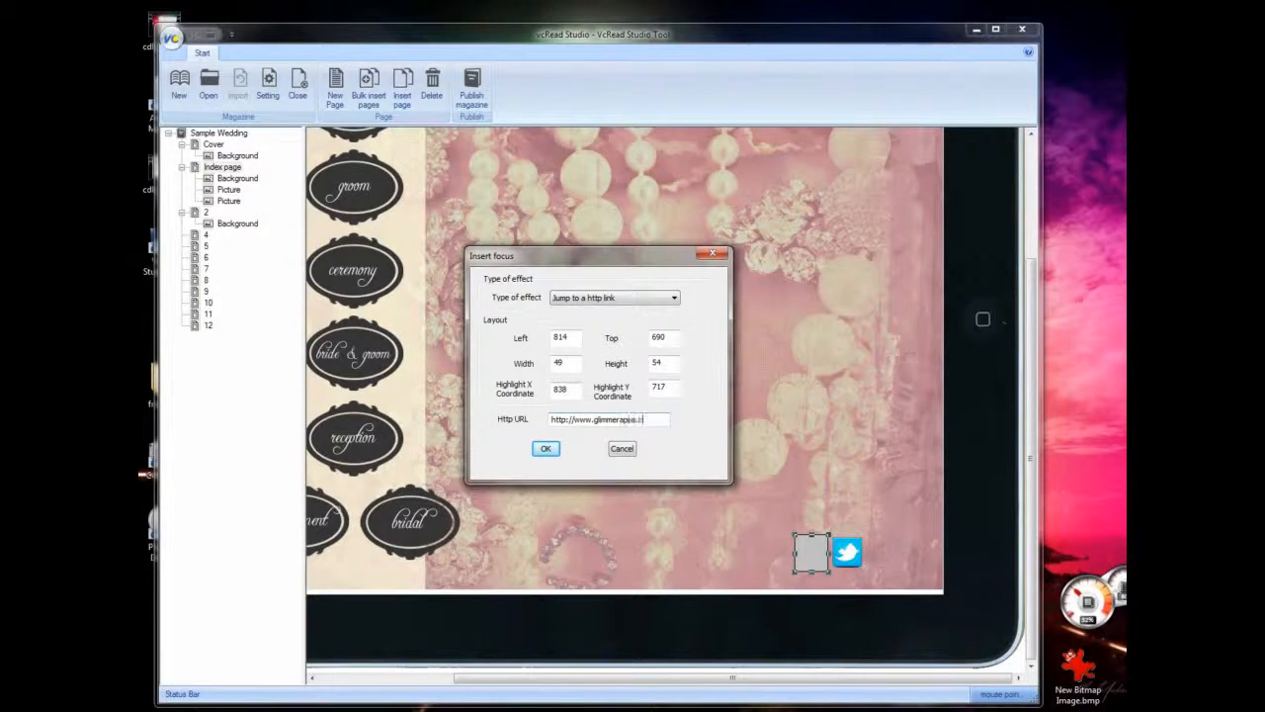
{"action": "left_click", "coordinate": [546, 448]}
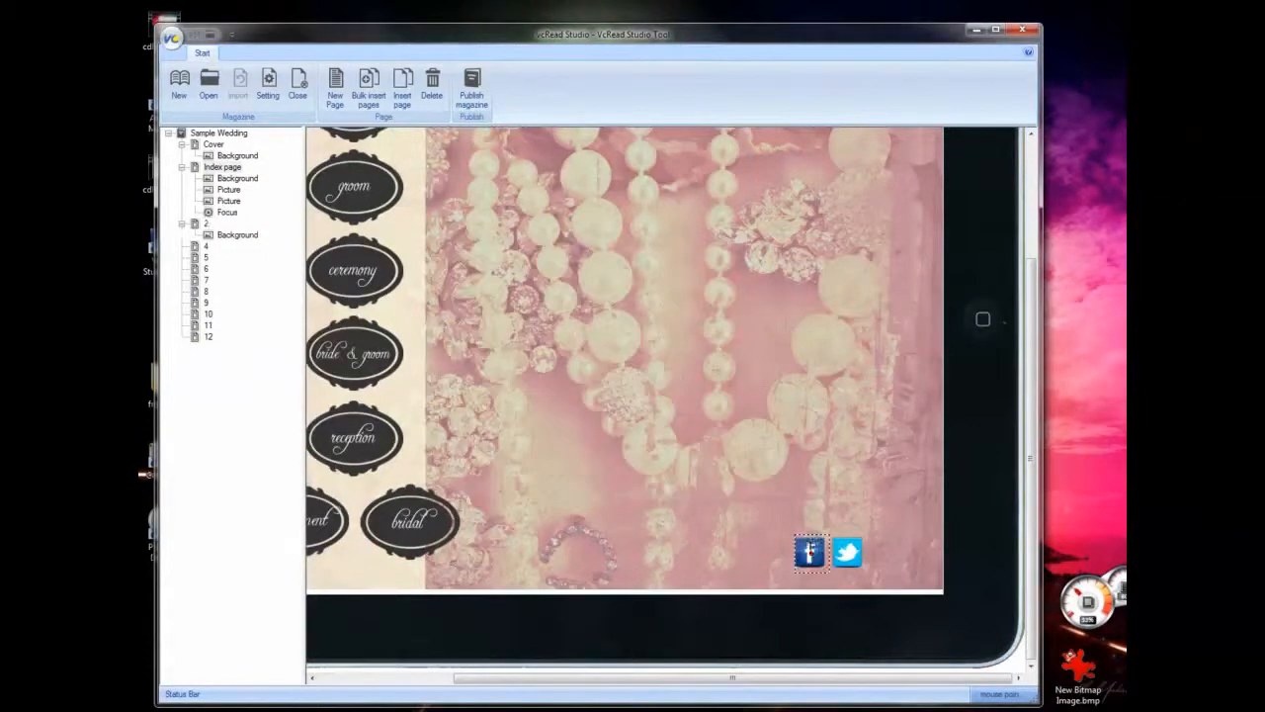
- Select the Index page's focus and change its highlight position using an area overlapping the Facebook icon's upper-left corner
{"action": "left_click", "coordinate": [226, 213]}
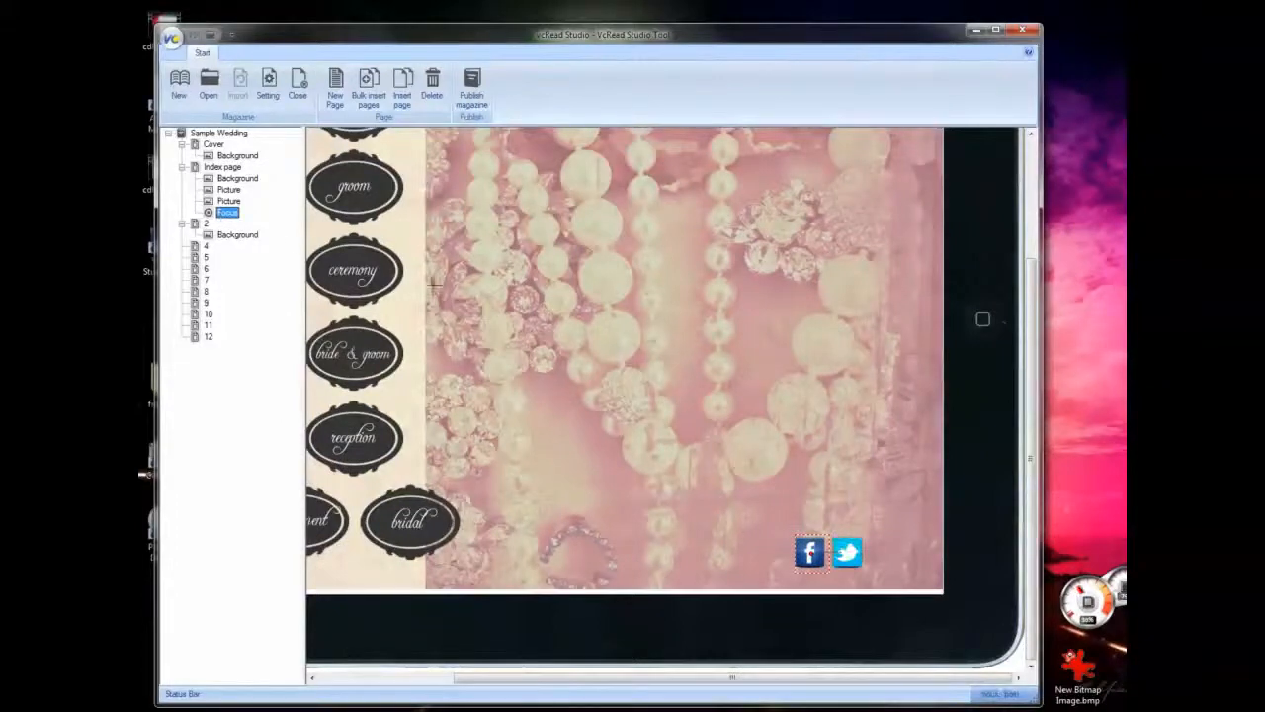
{"action": "left_click", "coordinate": [222, 200]}
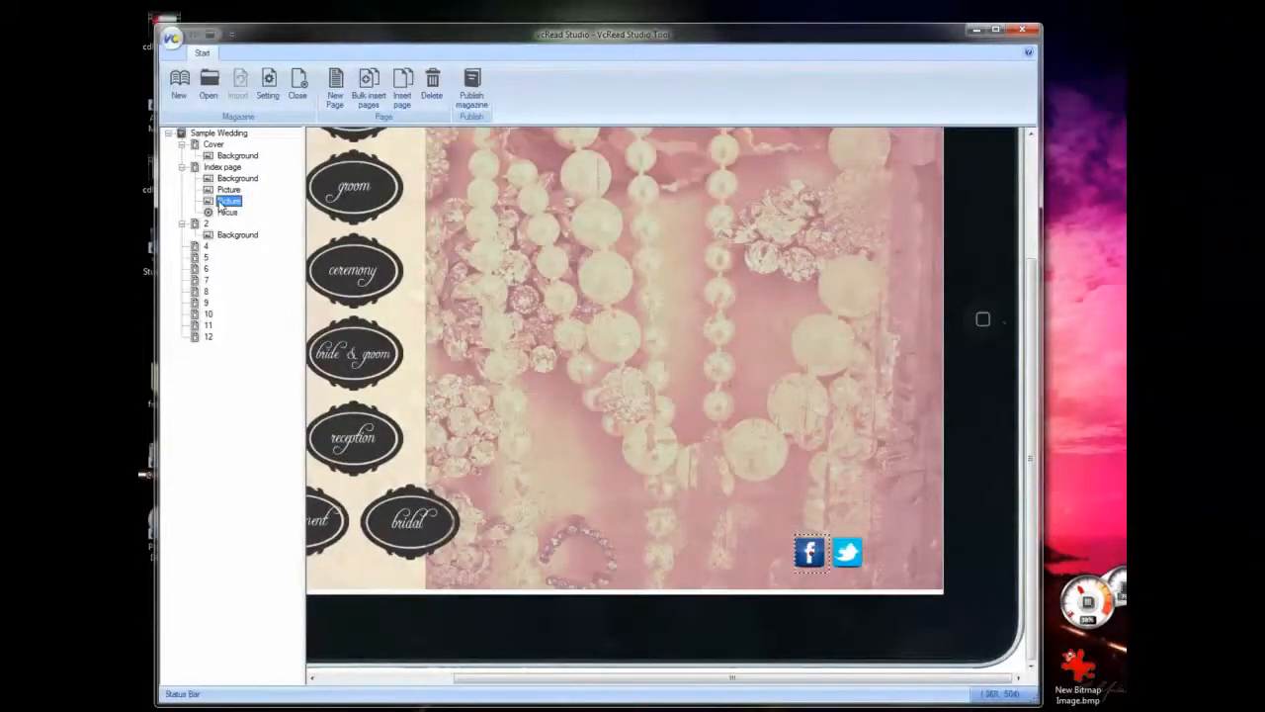
{"action": "left_click", "coordinate": [227, 215]}
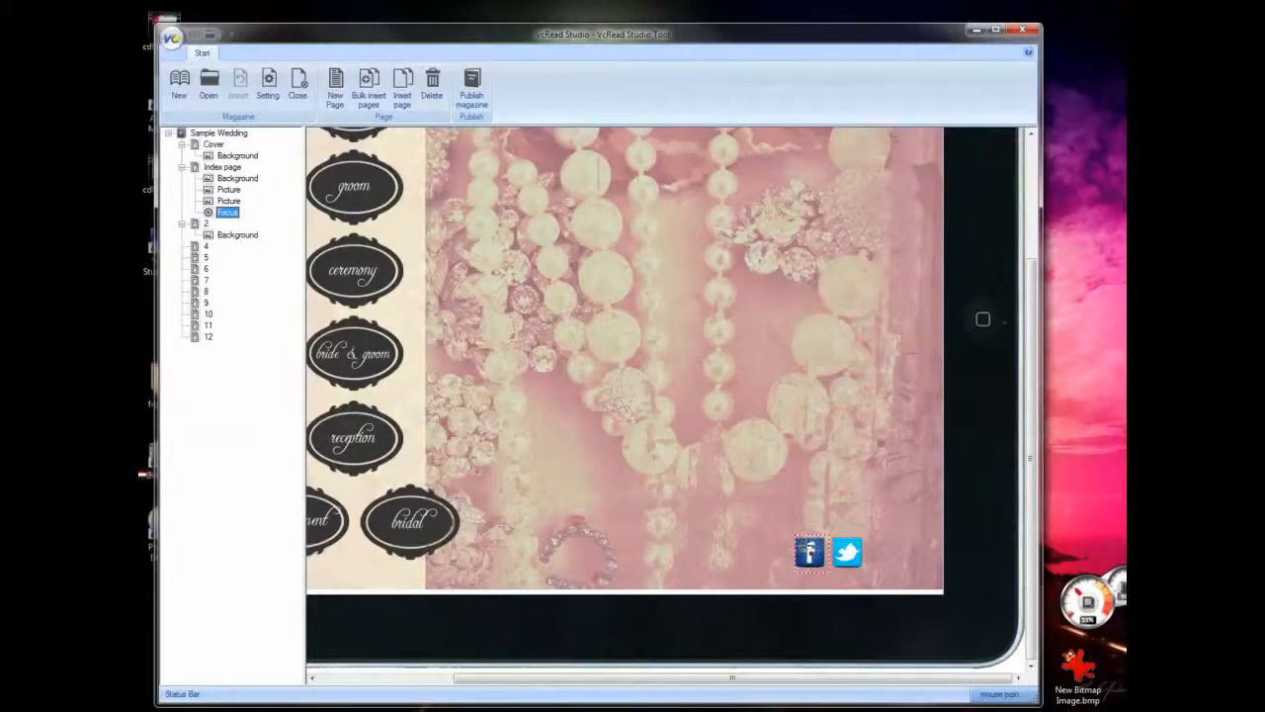
{"action": "left_click_drag", "start_coordinate": [773, 514], "coordinate": [819, 566]}
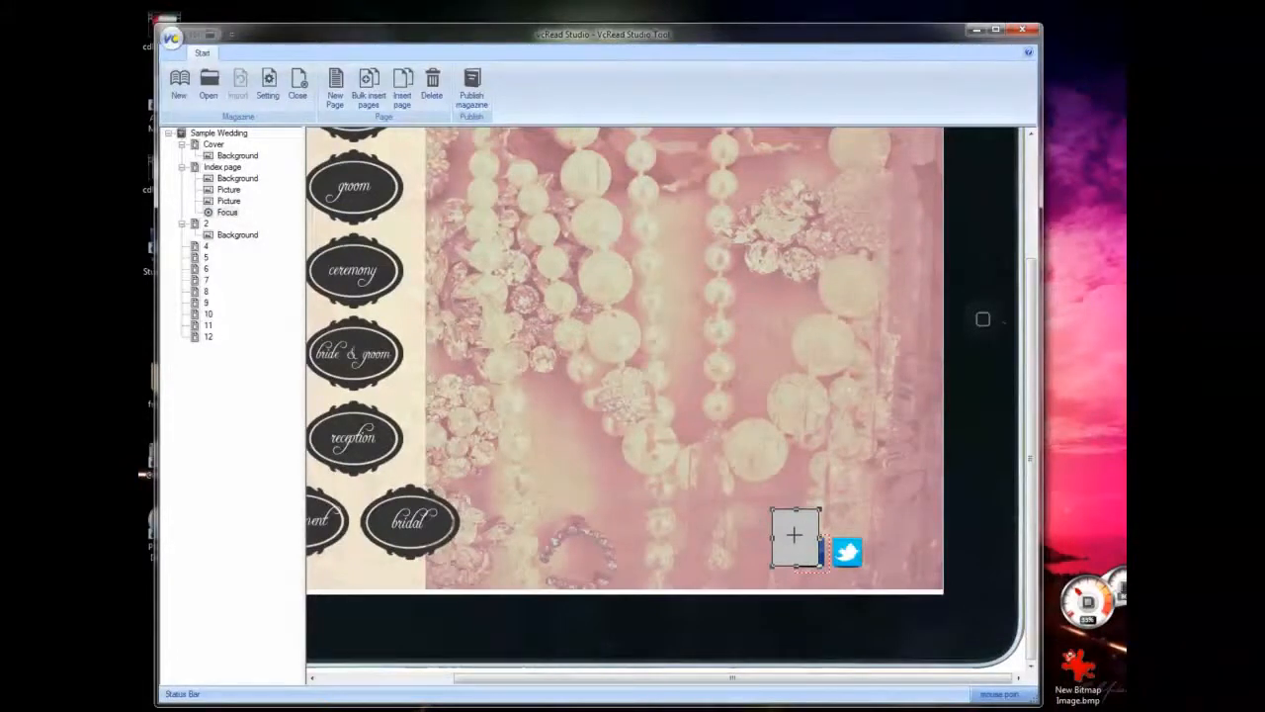
{"action": "right_click", "coordinate": [793, 535]}
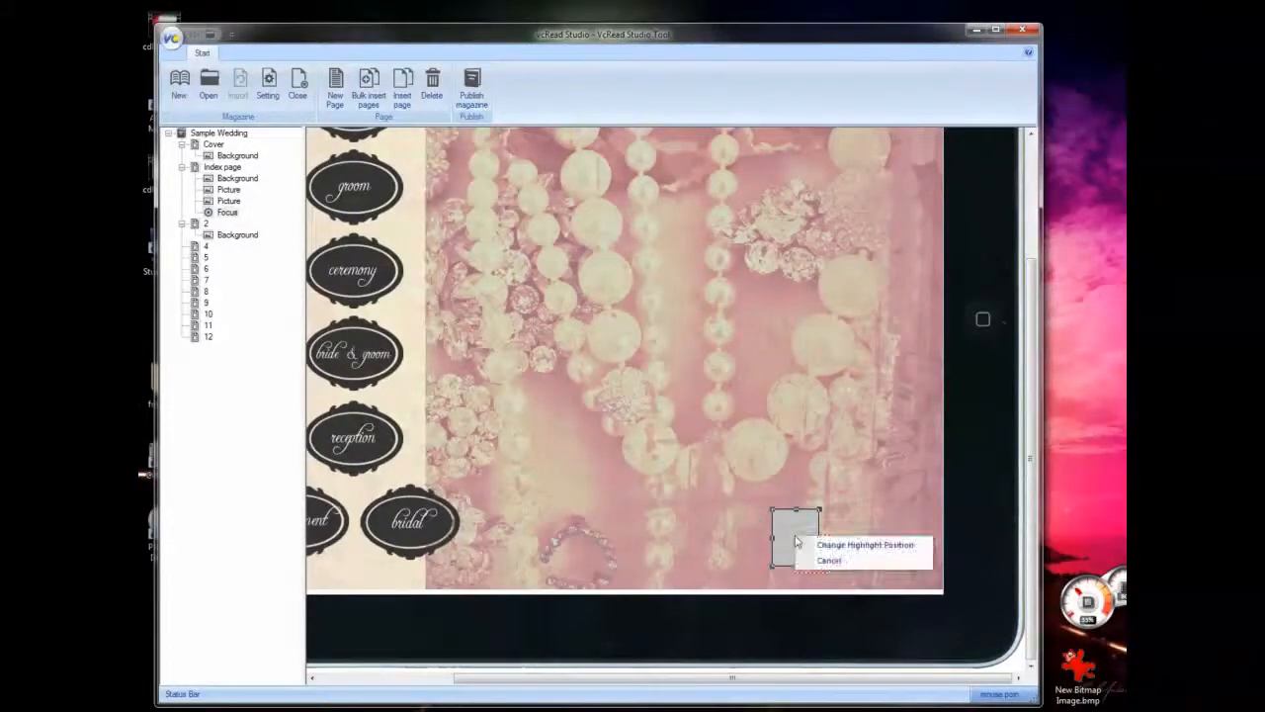
{"action": "left_click", "coordinate": [858, 549]}
{"action": "left_click", "coordinate": [547, 447]}
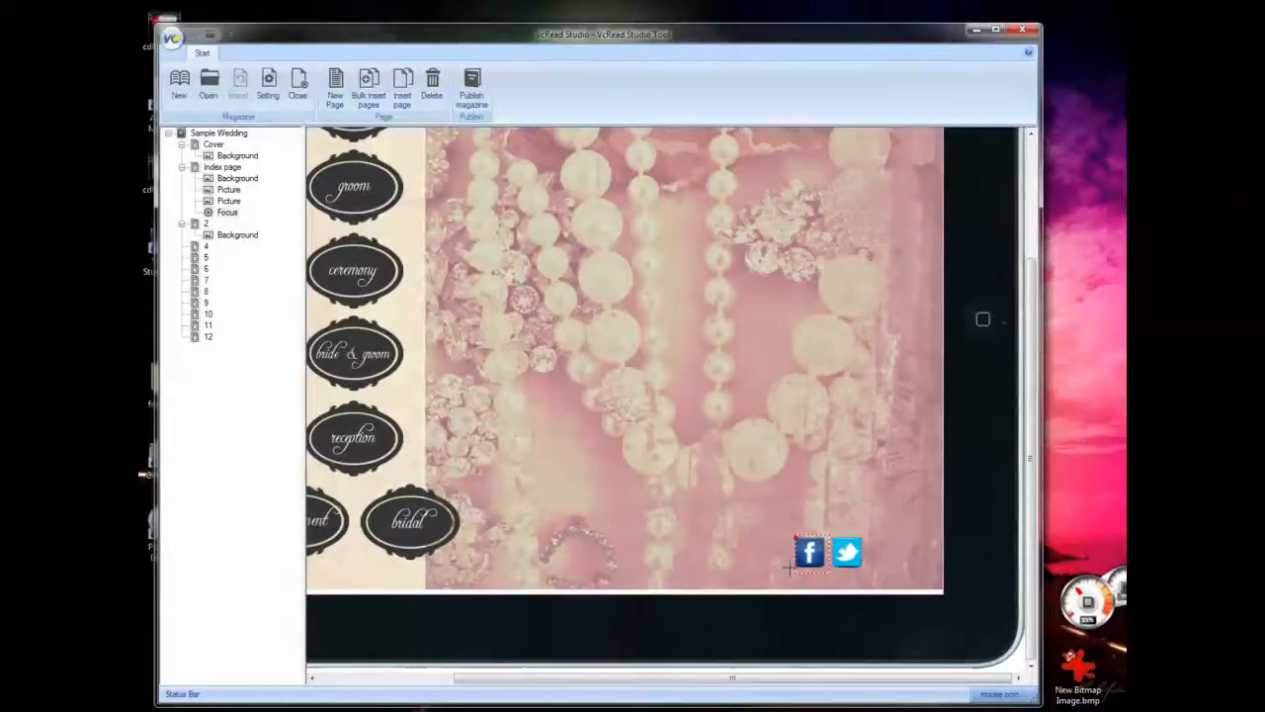
- Change the focus's highlight position using an area that overlaps both the Facebook and Twitter icons
{"action": "left_click_drag", "start_coordinate": [801, 518], "coordinate": [846, 565]}
{"action": "right_click", "coordinate": [821, 544]}
{"action": "left_click", "coordinate": [845, 571]}
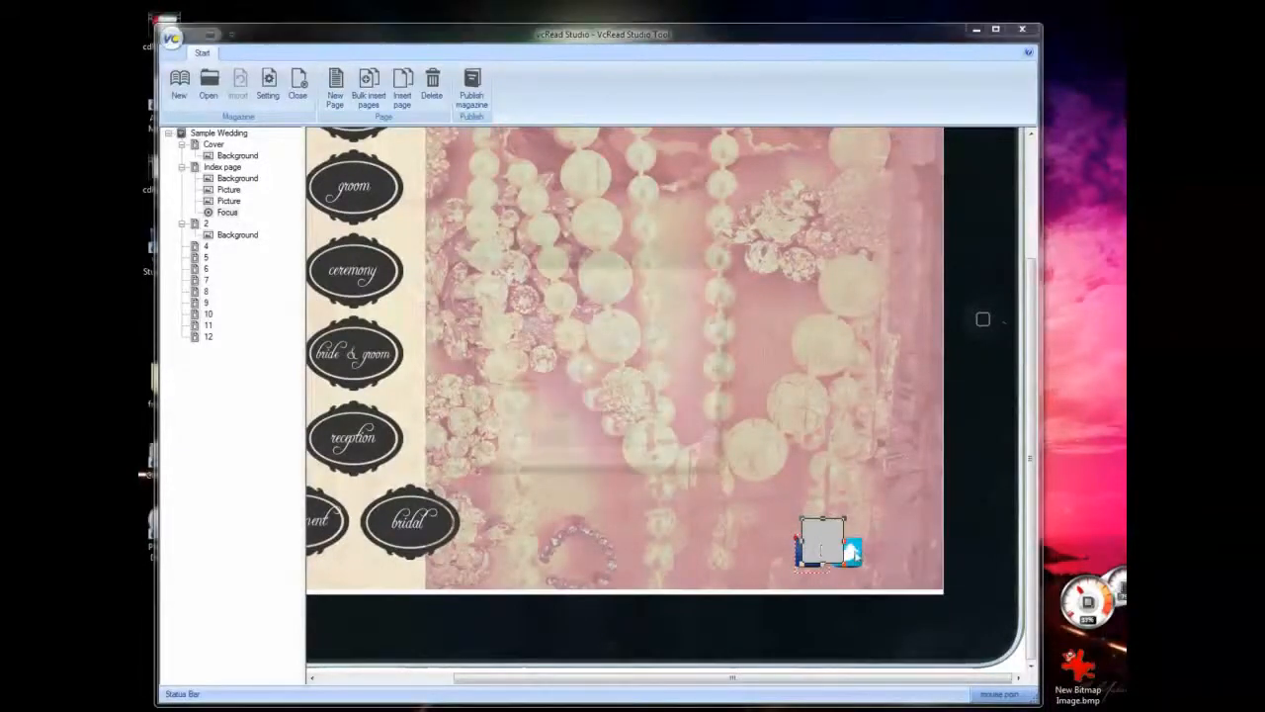
{"action": "left_click", "coordinate": [546, 450]}
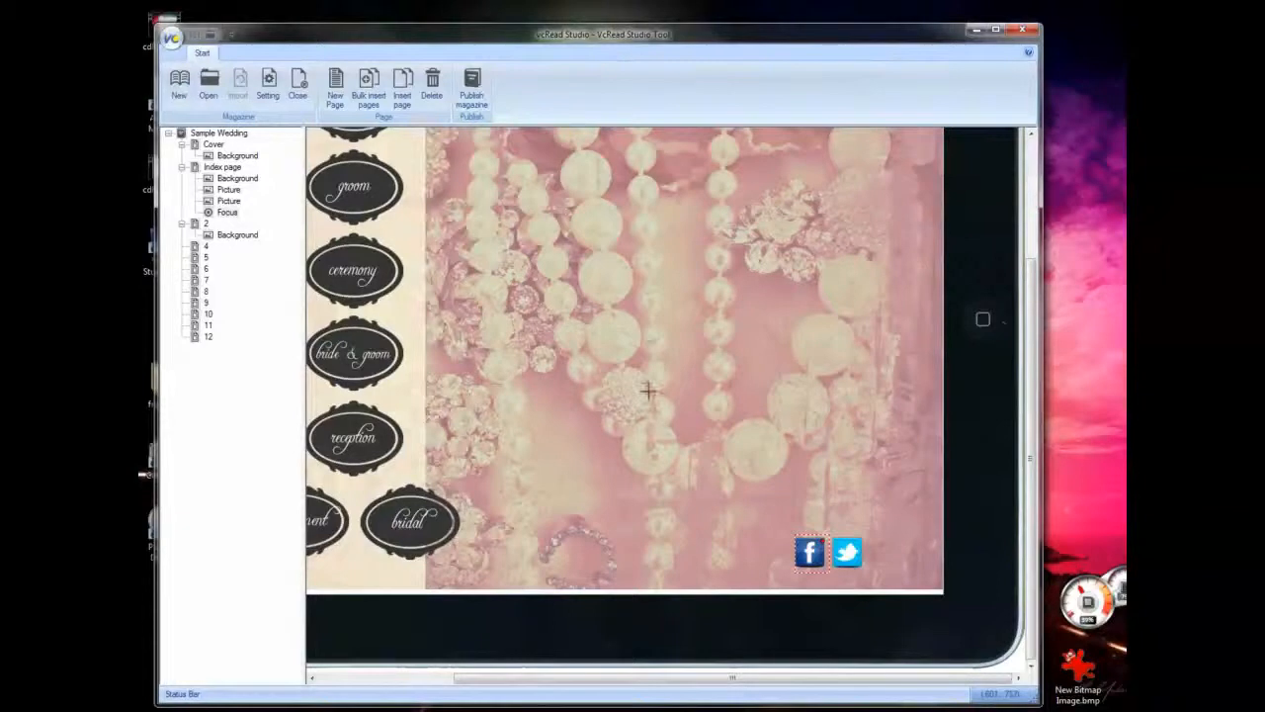
- Add an index column about 216 by 125 over the bride label on the Index page, with page 7 as its target
{"action": "left_click_drag", "start_coordinate": [1029, 307], "coordinate": [1025, 188]}
{"action": "left_click_drag", "start_coordinate": [777, 681], "coordinate": [635, 683]}
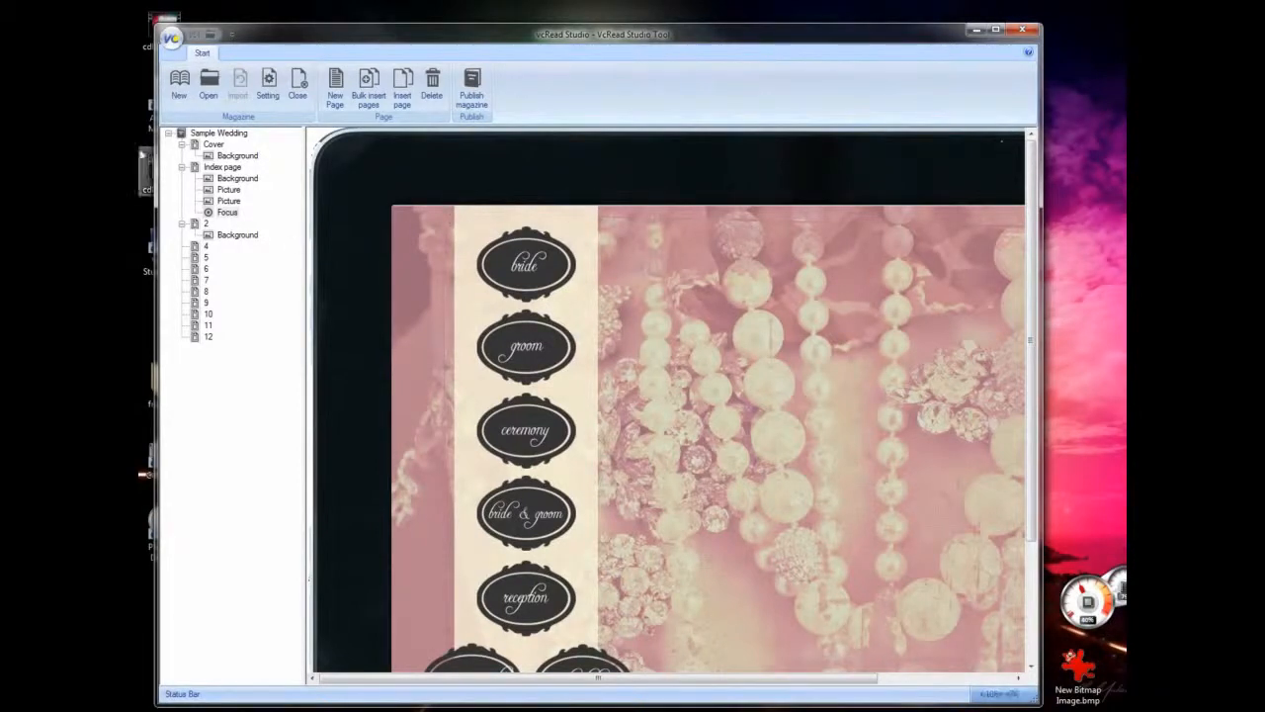
{"action": "left_click", "coordinate": [222, 167]}
{"action": "left_click_drag", "start_coordinate": [454, 219], "coordinate": [605, 306]}
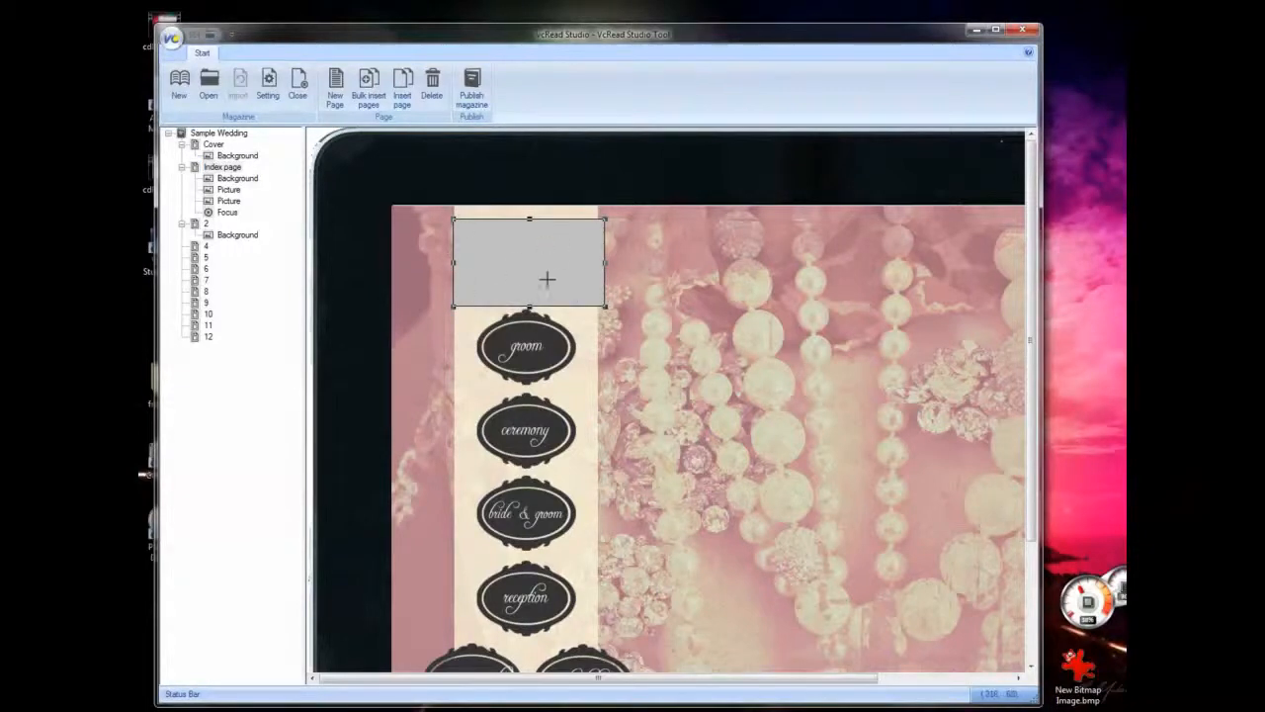
{"action": "right_click", "coordinate": [527, 248]}
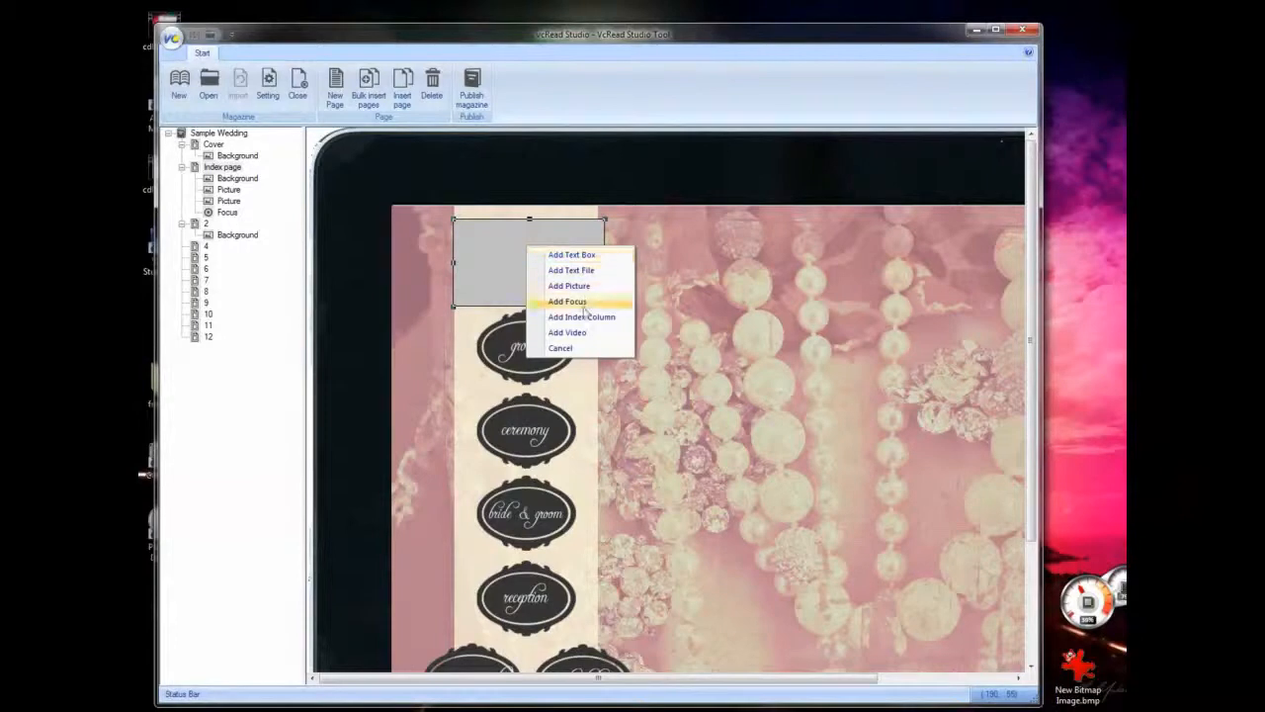
{"action": "left_click", "coordinate": [585, 317]}
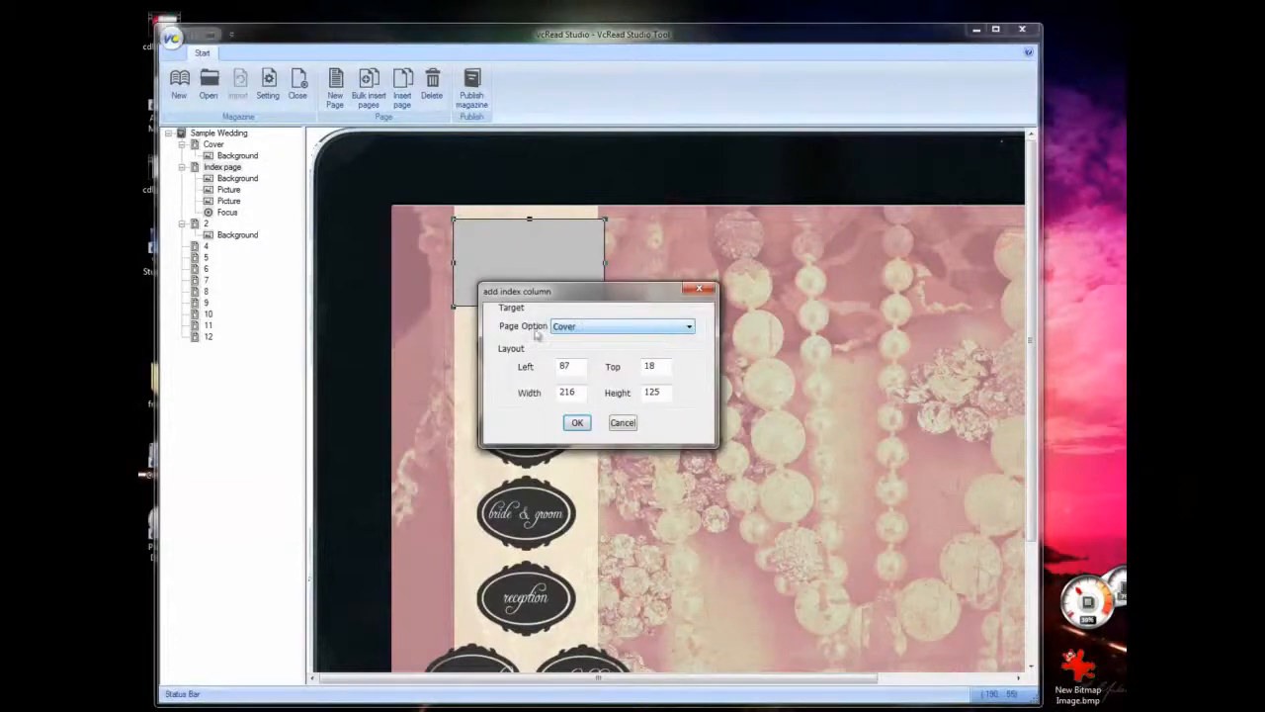
{"action": "left_click", "coordinate": [633, 328]}
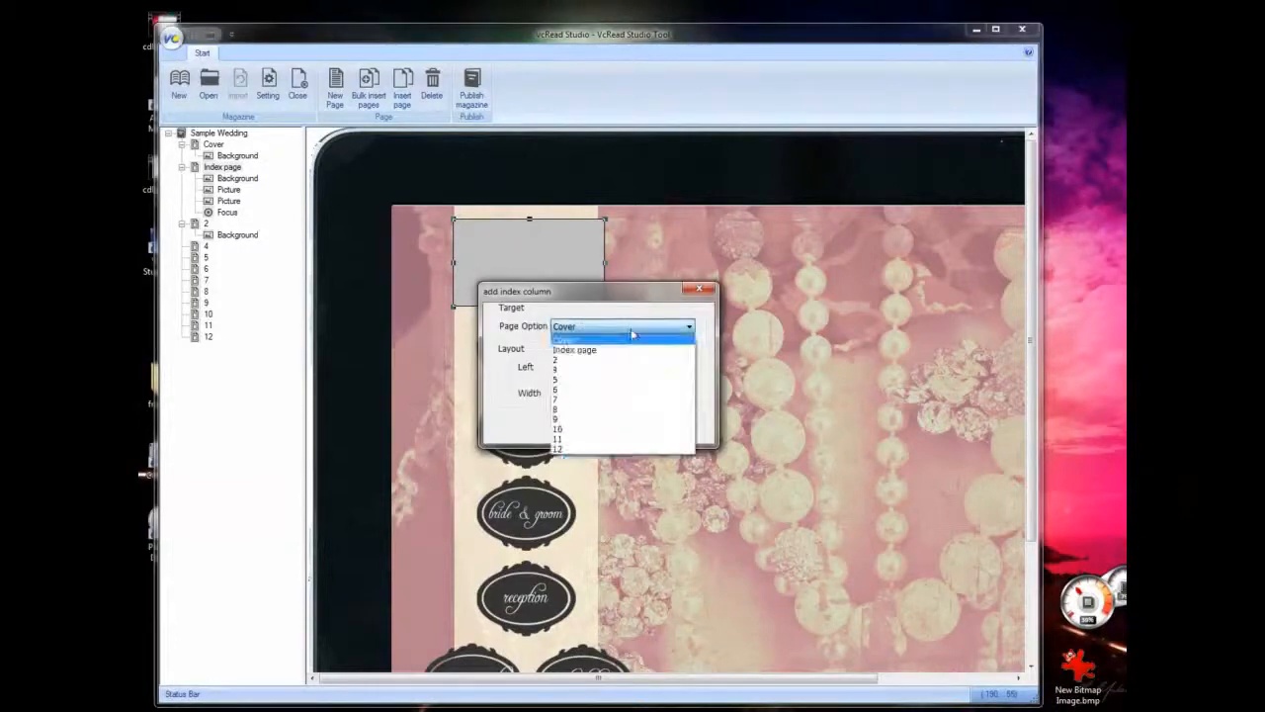
{"action": "left_click", "coordinate": [601, 407]}
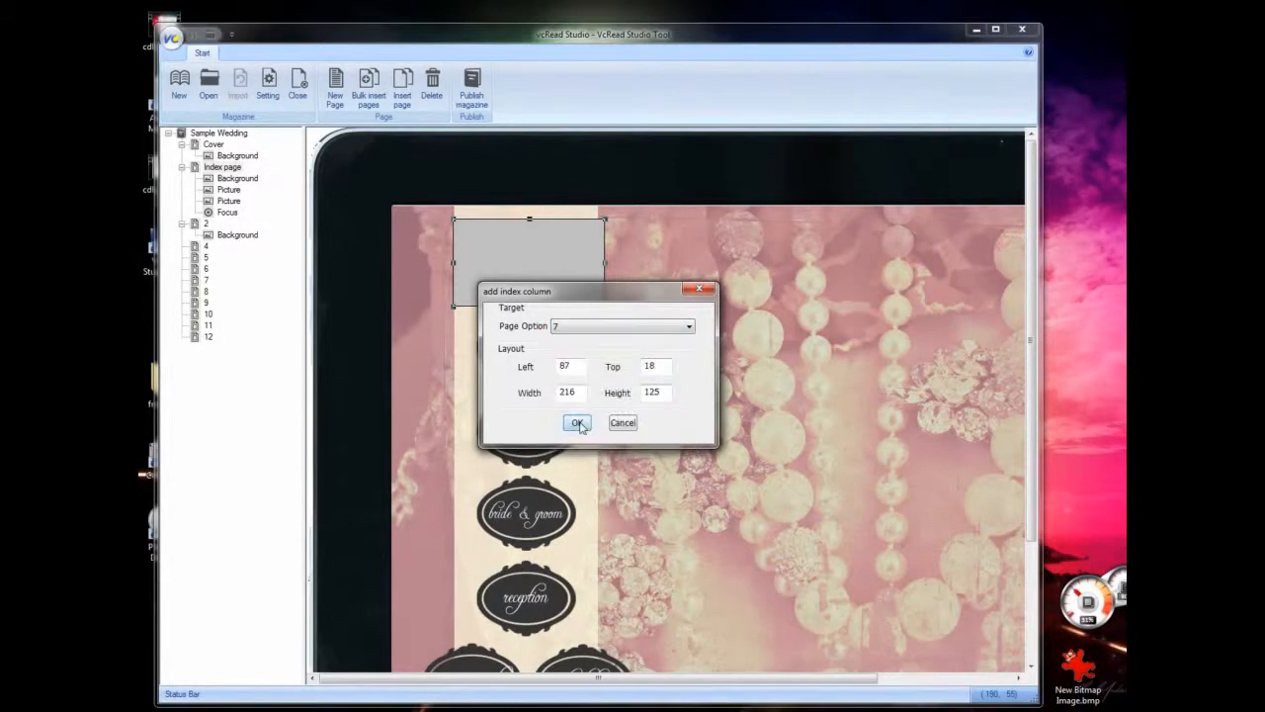
{"action": "left_click", "coordinate": [581, 425]}
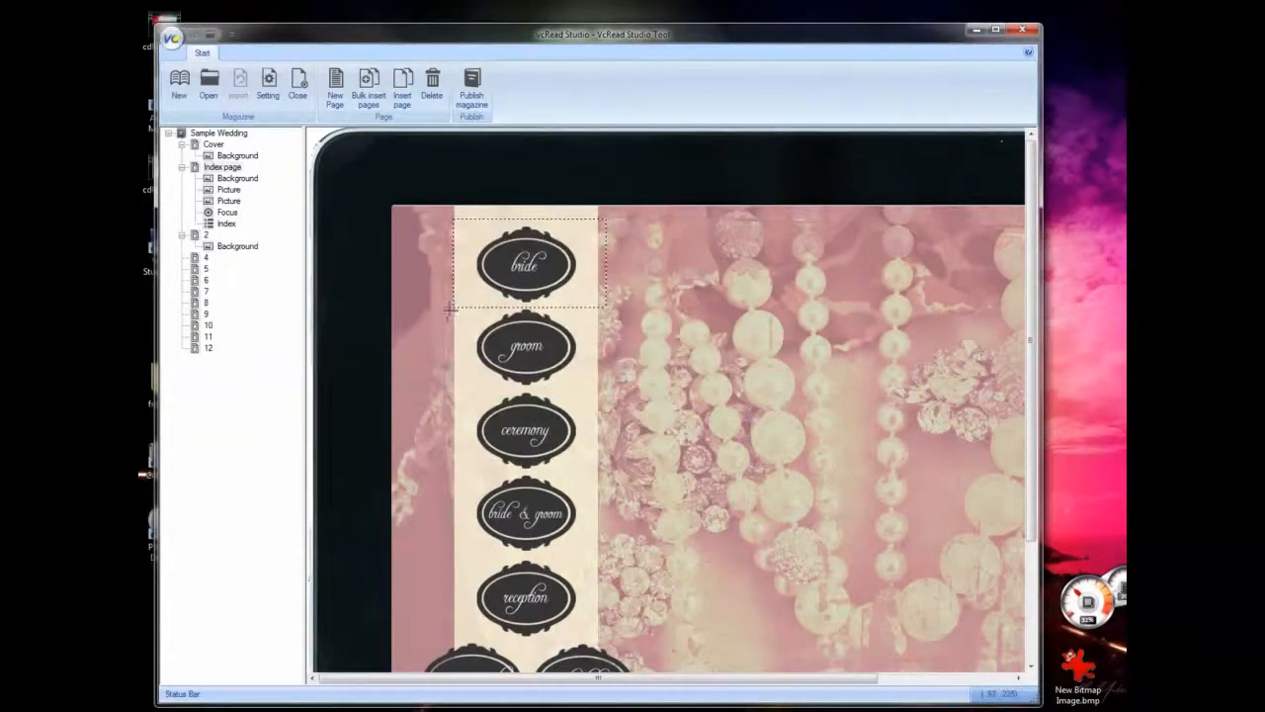
- Add an index column about 211 by 111 over the groom label on the Index page and choose its target page
{"action": "left_click_drag", "start_coordinate": [450, 311], "coordinate": [598, 388]}
{"action": "right_click", "coordinate": [560, 364]}
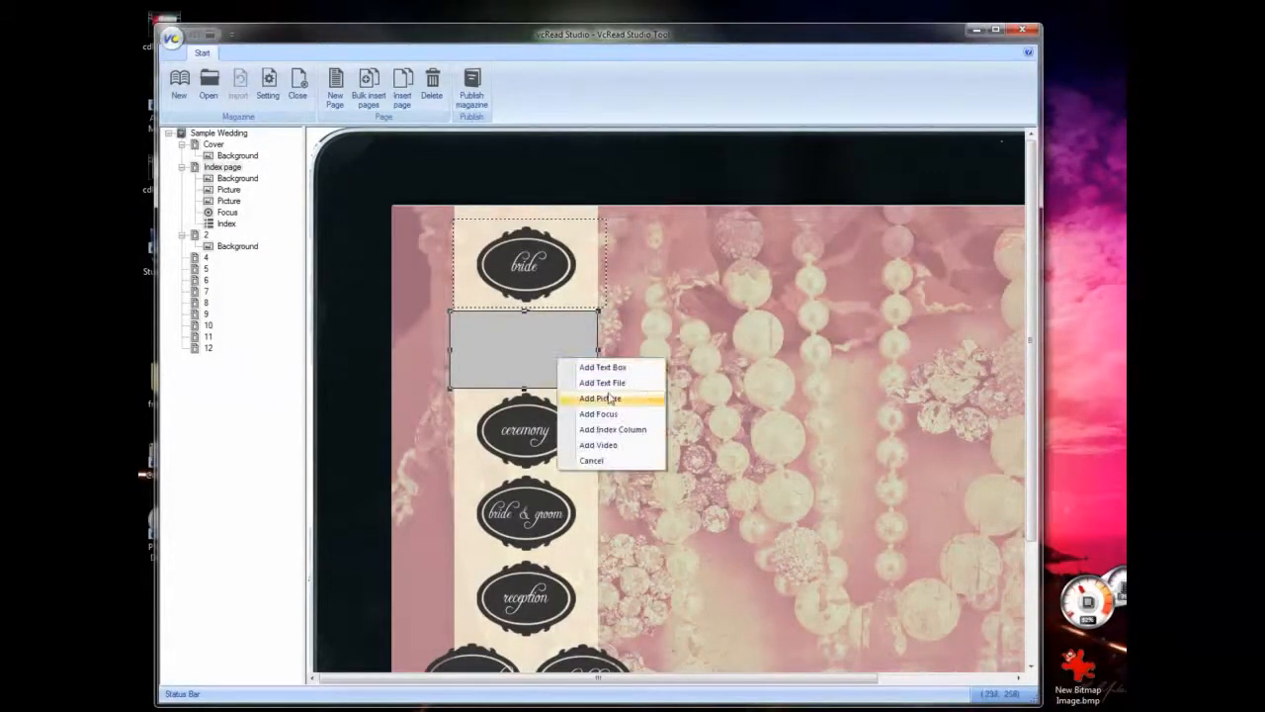
{"action": "left_click", "coordinate": [613, 425]}
{"action": "left_click", "coordinate": [593, 327]}
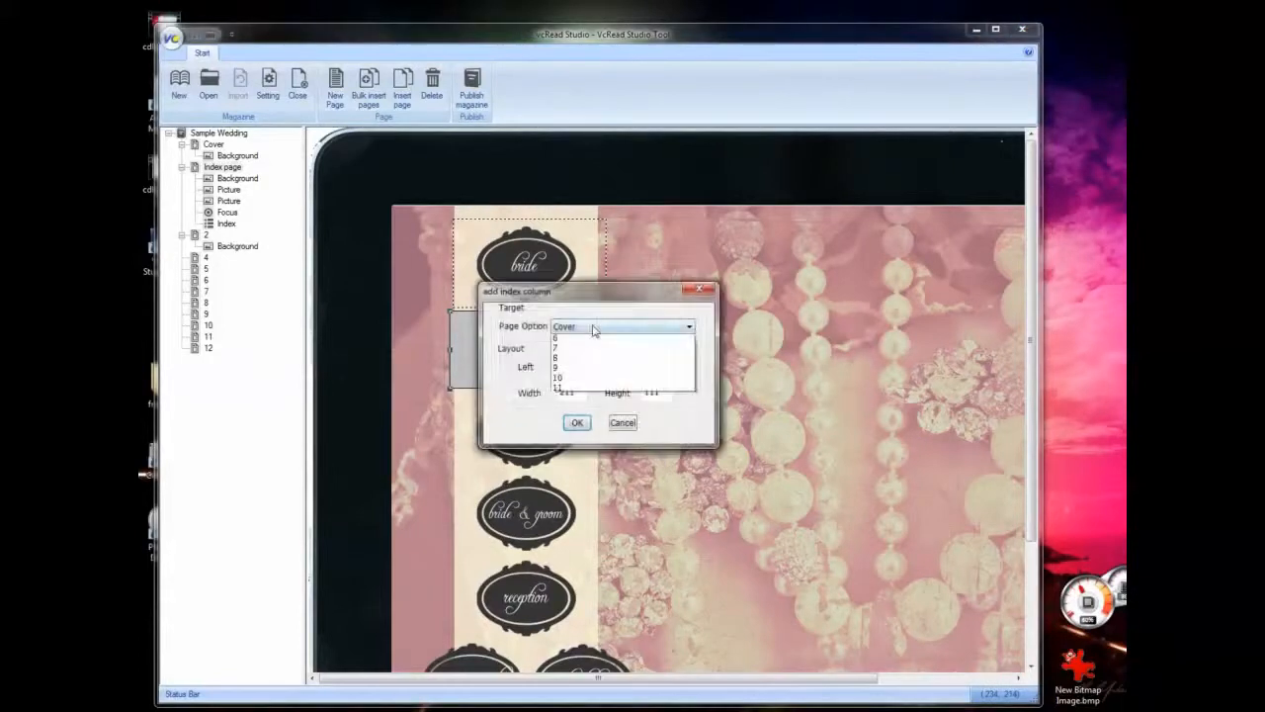
{"action": "left_click", "coordinate": [598, 416]}
{"action": "left_click", "coordinate": [579, 423]}
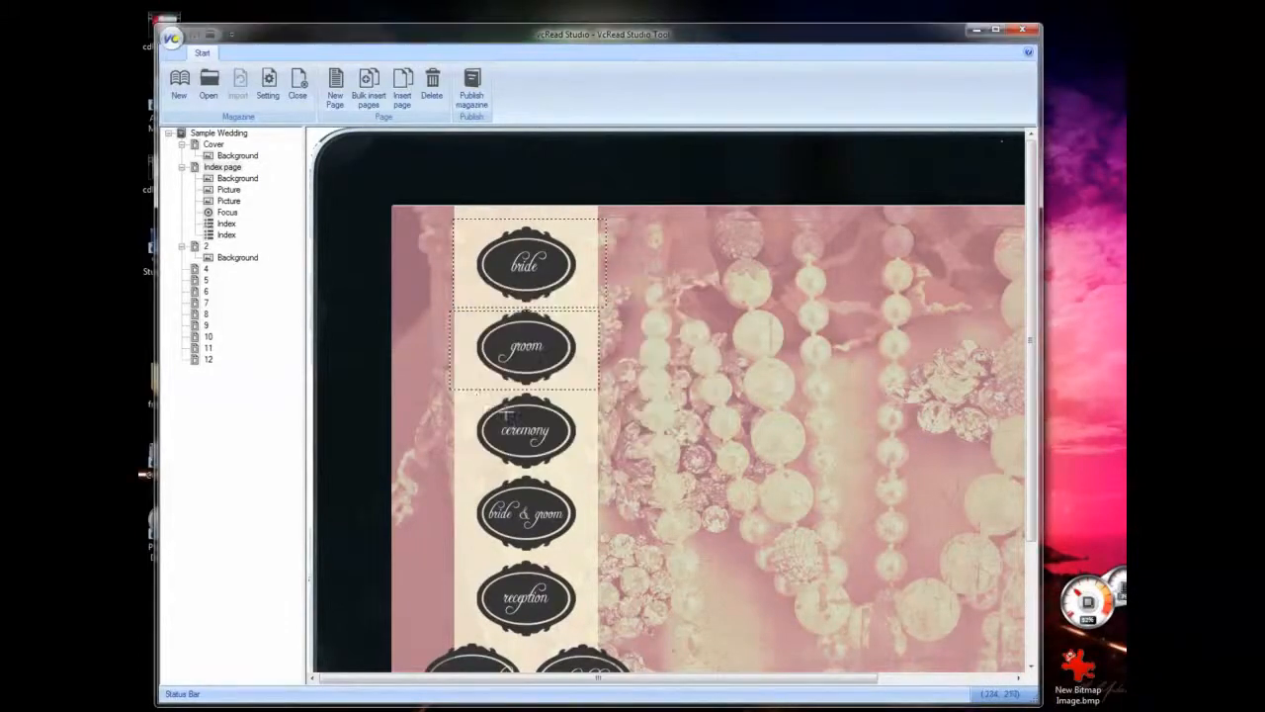
- Add an index column about 207 by 110 over the ceremony label on the Index page and choose its target page
{"action": "mouse_move", "coordinate": [450, 395]}
{"action": "left_mouse_down"}
{"action": "mouse_move", "coordinate": [629, 472]}
{"action": "mouse_move", "coordinate": [594, 473]}
{"action": "left_mouse_up"}
{"action": "right_click", "coordinate": [542, 443]}
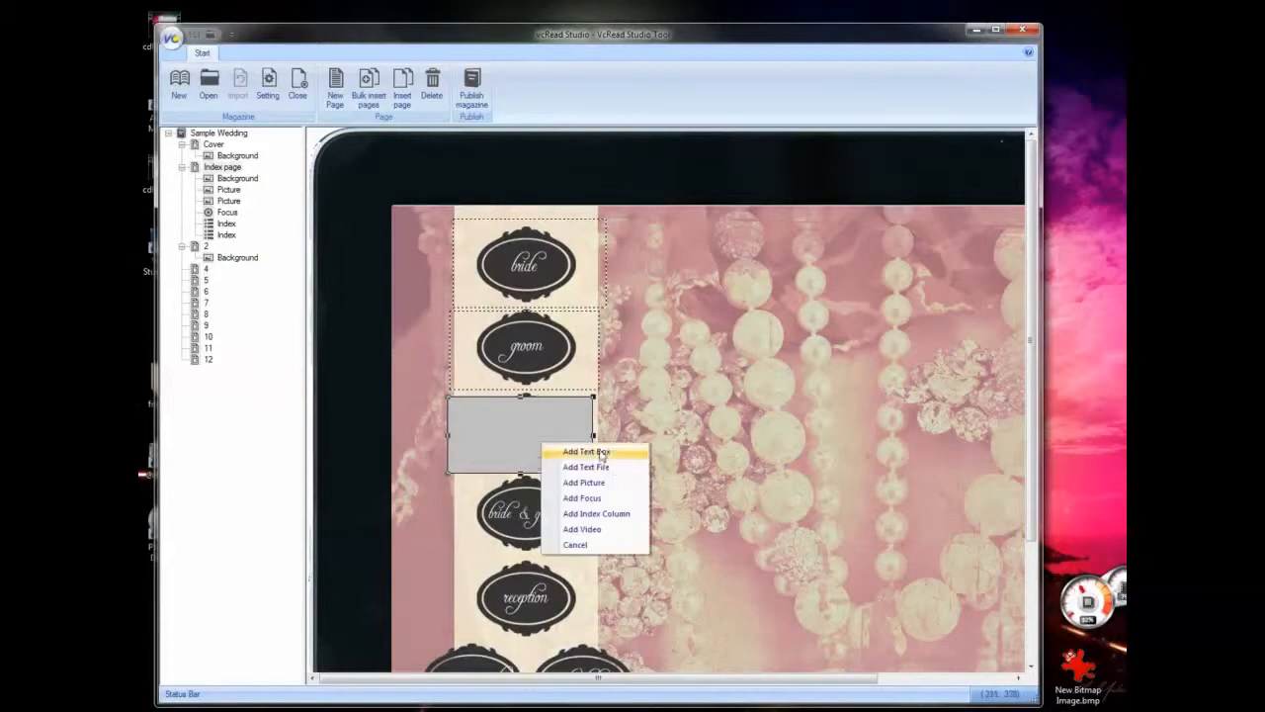
{"action": "left_click", "coordinate": [598, 514]}
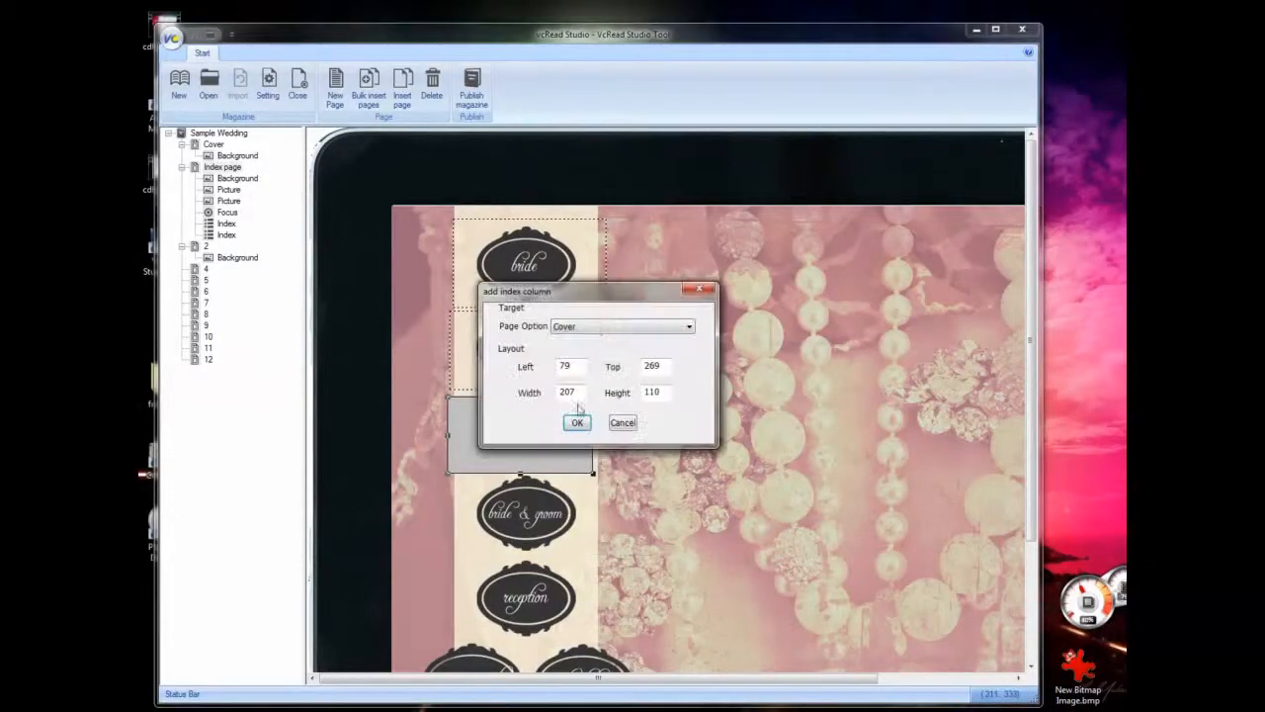
{"action": "left_click", "coordinate": [594, 329]}
{"action": "left_click", "coordinate": [594, 427]}
{"action": "left_click", "coordinate": [578, 422]}
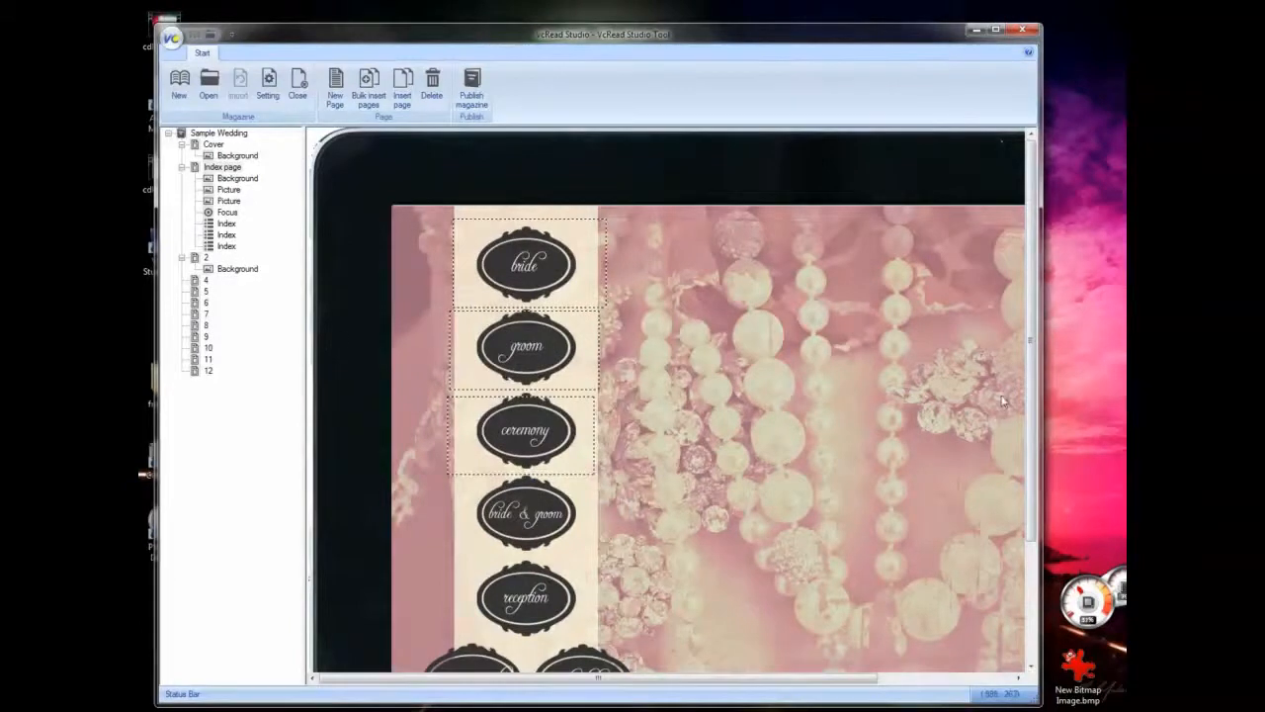
- Open page 2 of the magazine at its two video placeholders
{"action": "left_click", "coordinate": [205, 257]}
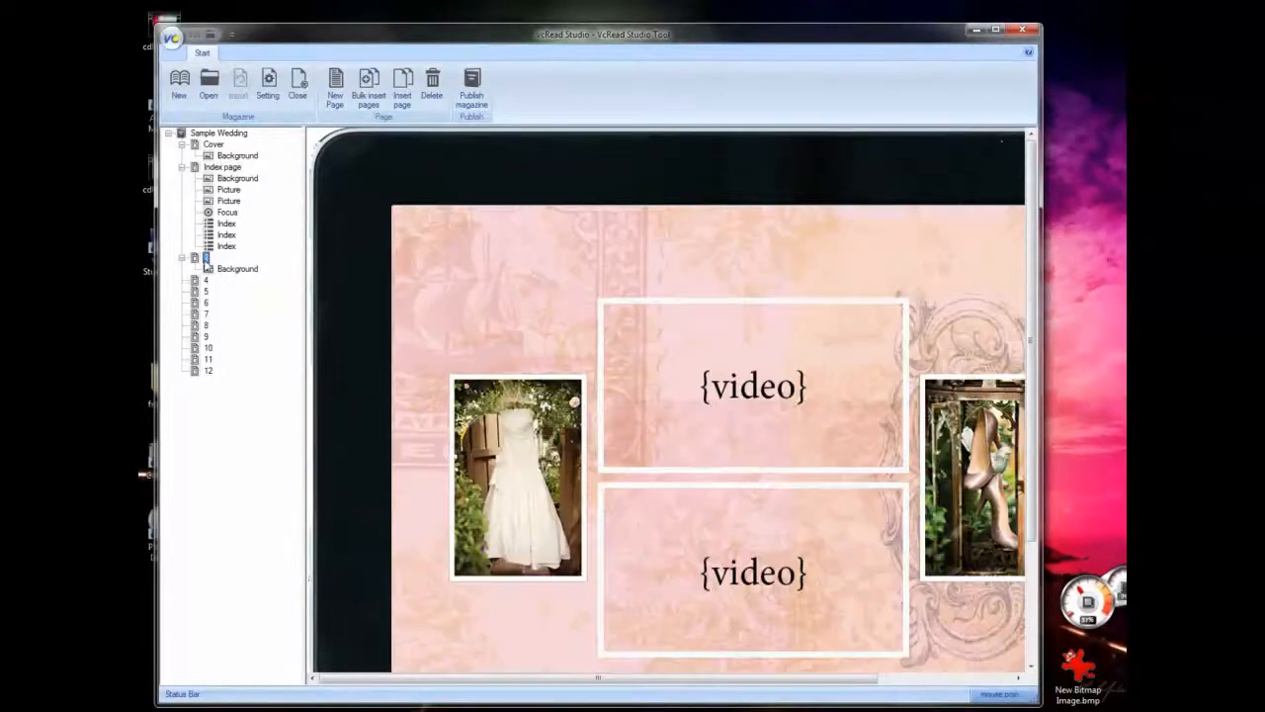
{"action": "left_click_drag", "start_coordinate": [643, 679], "coordinate": [718, 688]}
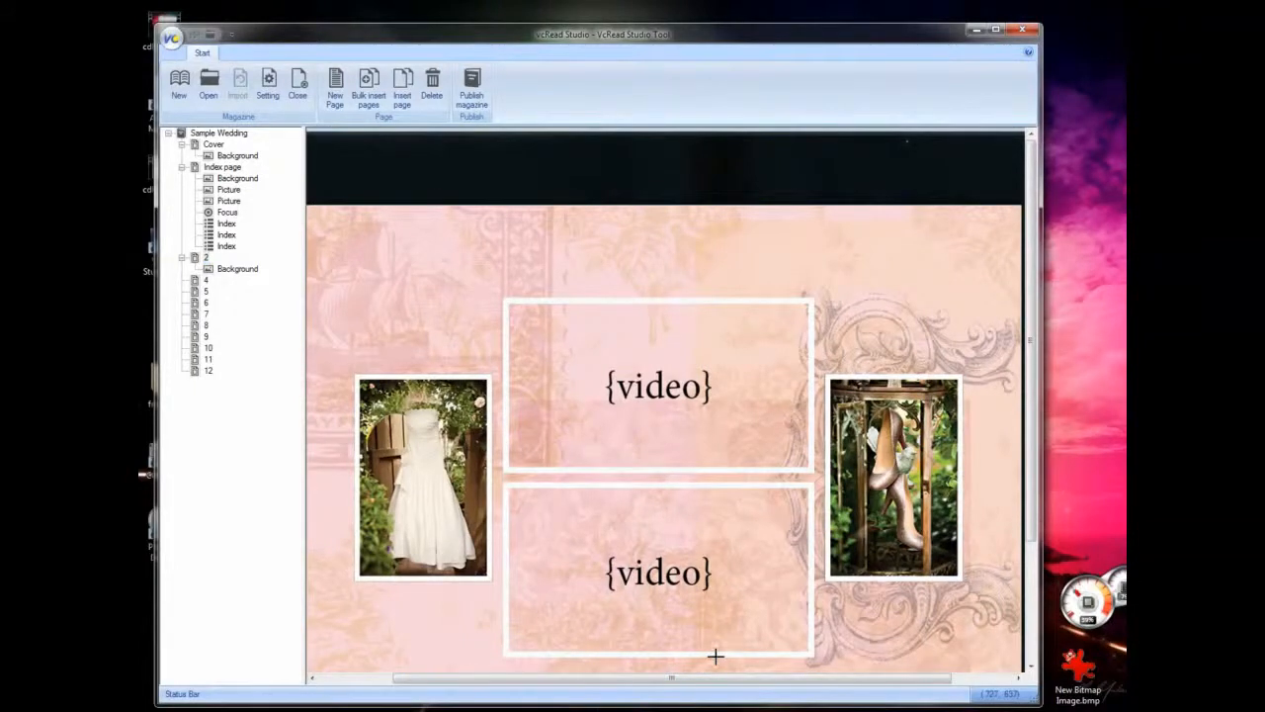